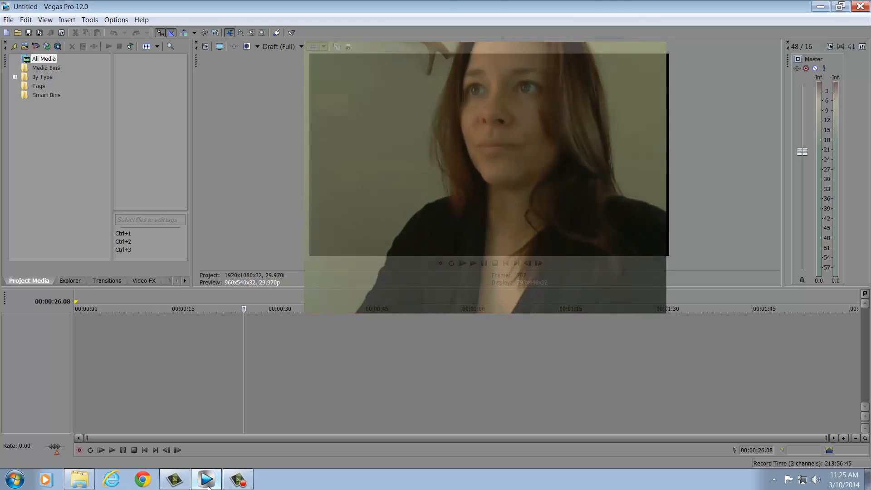
Step: Create two new bins named "pictures" and "music" under Media Bins in the project media
mouse_move(208, 486)
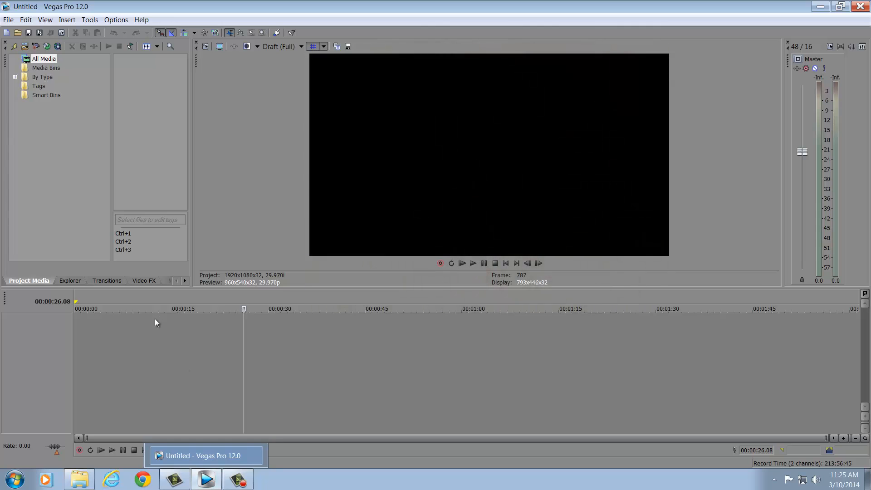
click(138, 346)
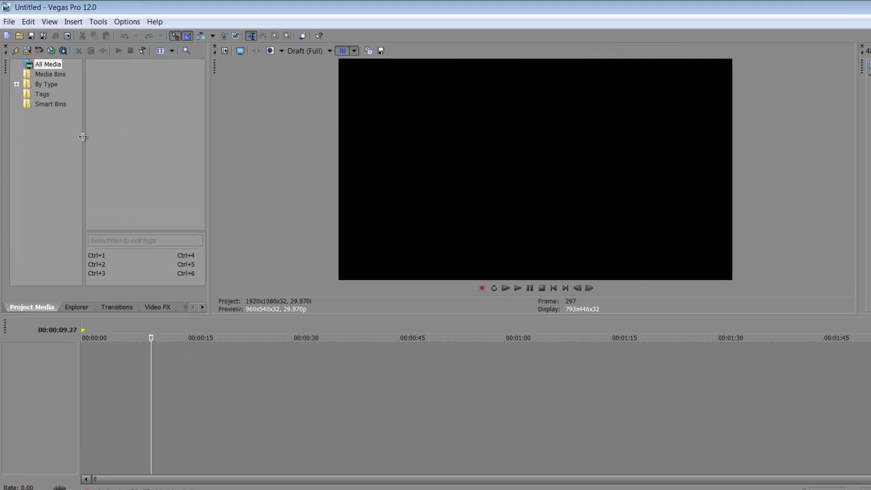
click(44, 67)
right_click(59, 89)
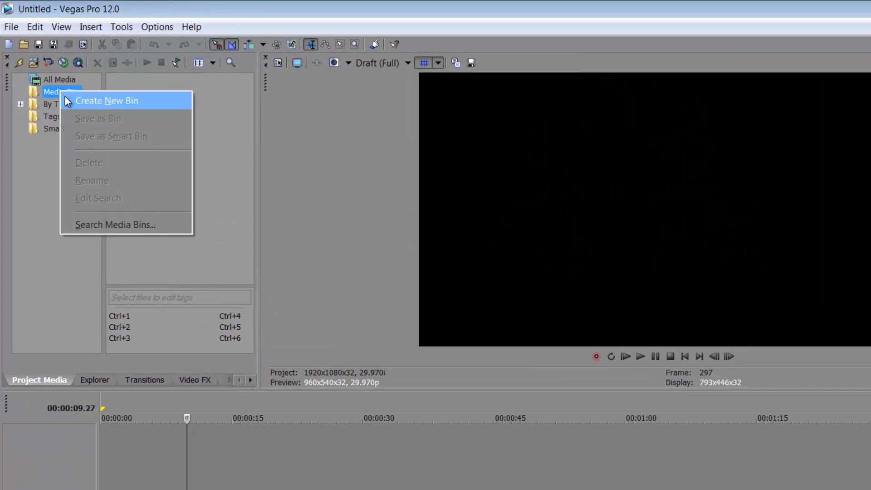
click(111, 99)
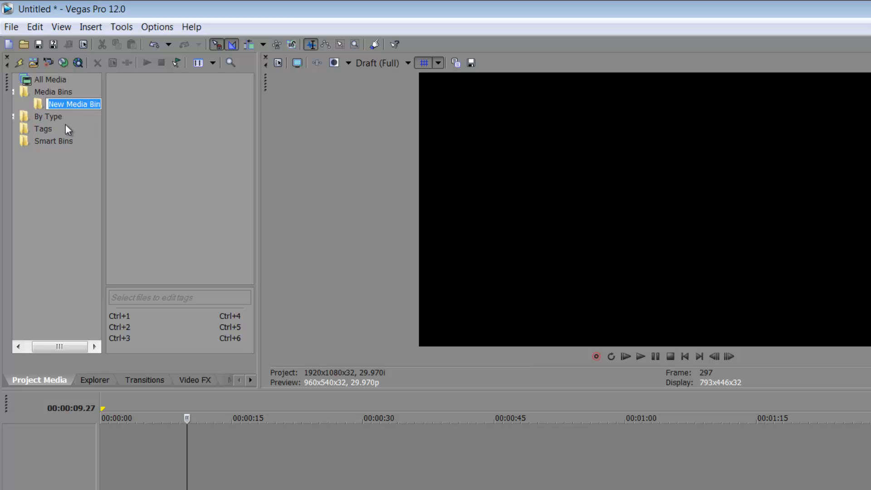
text(pic)
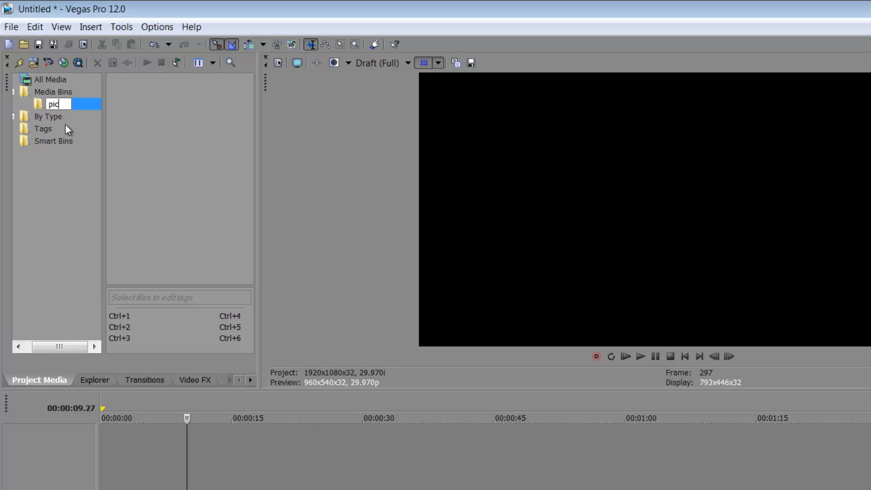
text(tures)
key(Return)
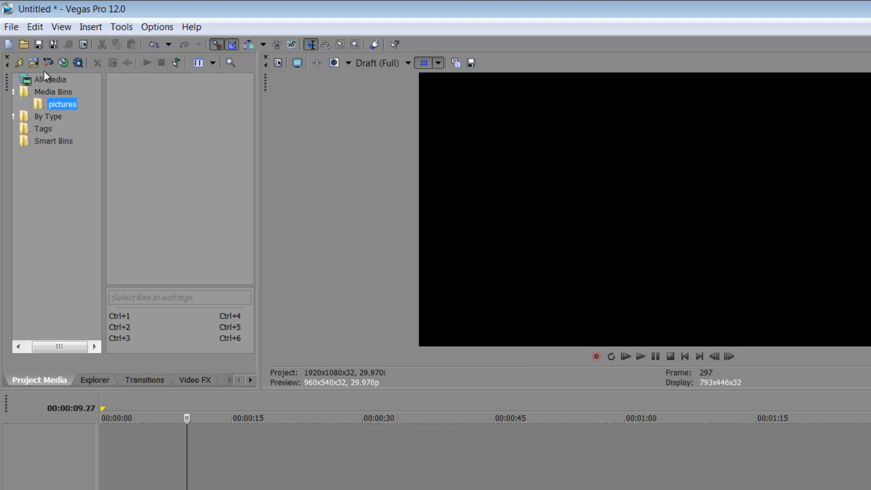
right_click(61, 91)
click(74, 99)
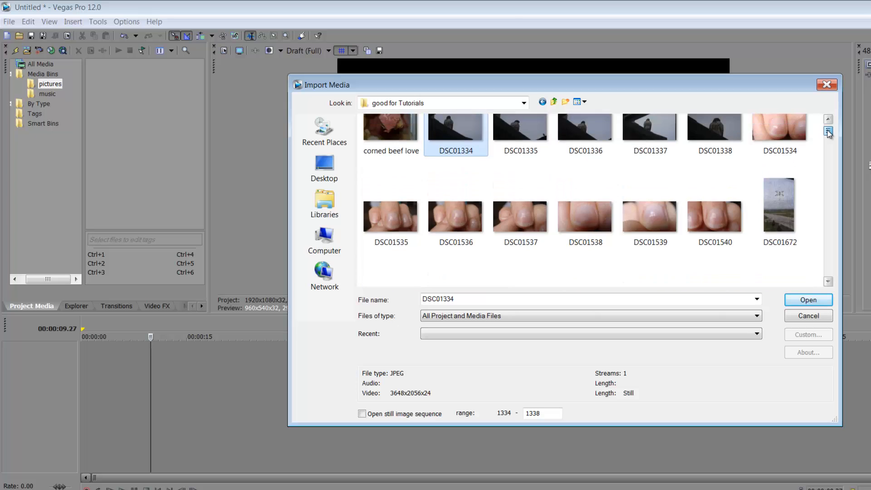
Step: Select the photos DSC01672, DSC02242, DSC02271 and DSC02272 in the "good for Tutorials" folder for import
drag(827, 130, 829, 144)
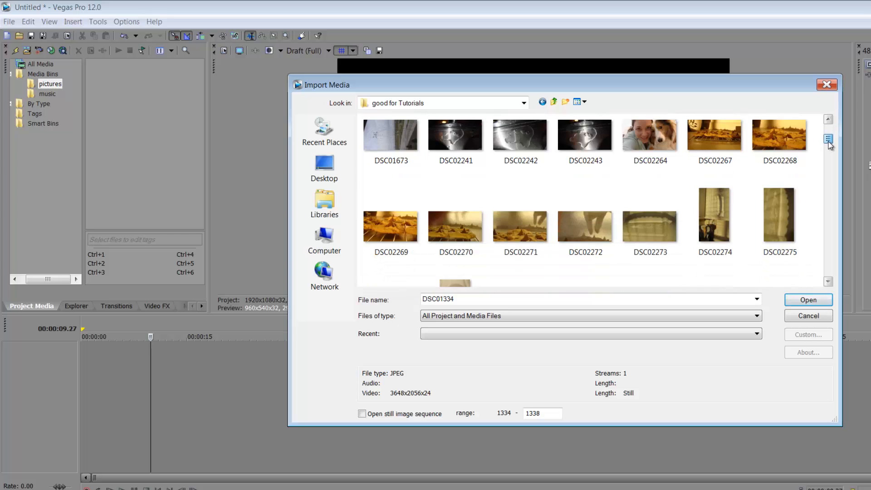
click(510, 137)
scroll(510, 137, up, 2)
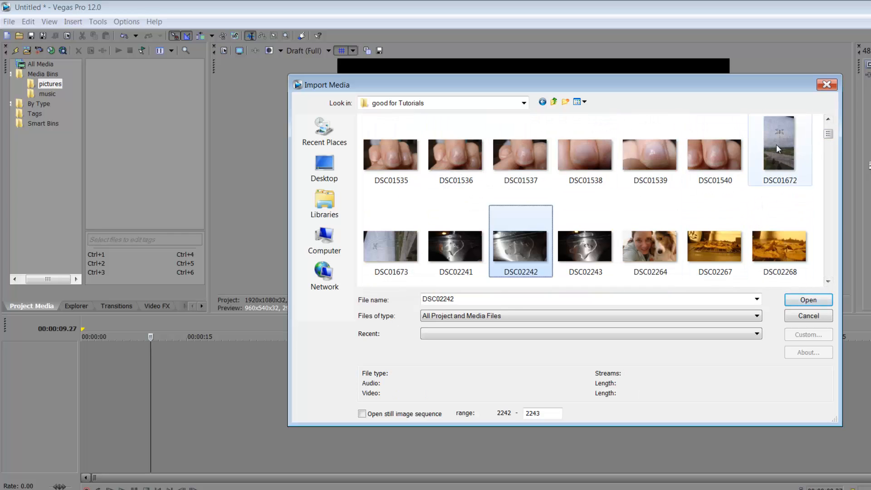
ctrl+click(776, 144)
scroll(769, 182, down, 2)
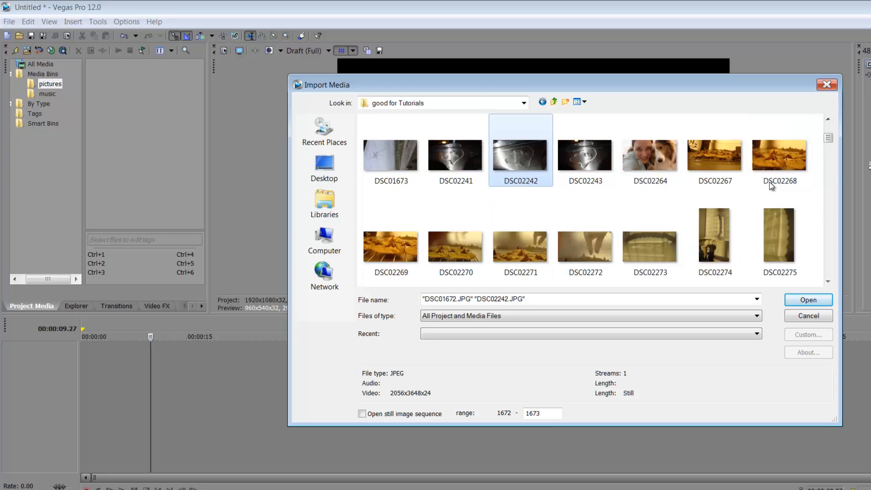
ctrl+click(517, 242)
ctrl+click(607, 241)
scroll(607, 237, down, 1)
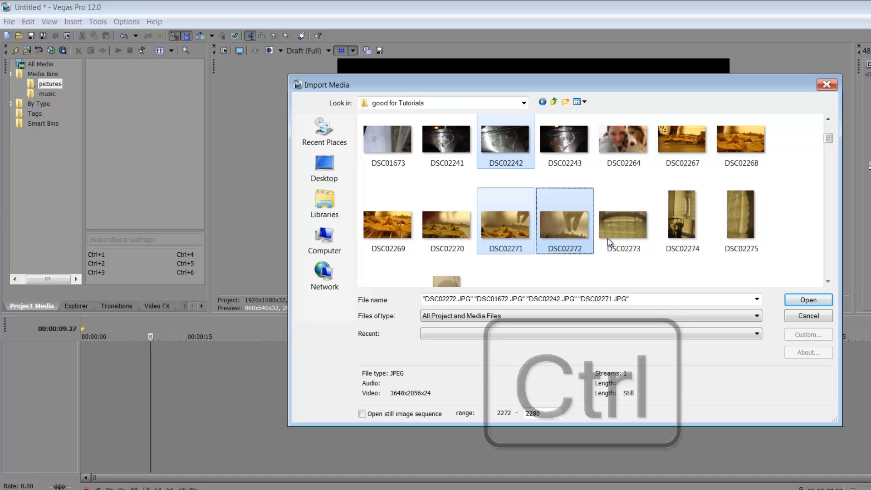
Step: Add DSC02275, DSC02276, DSC02279, DSC02291 to the selection and import the photos into the pictures bin
ctrl+click(743, 223)
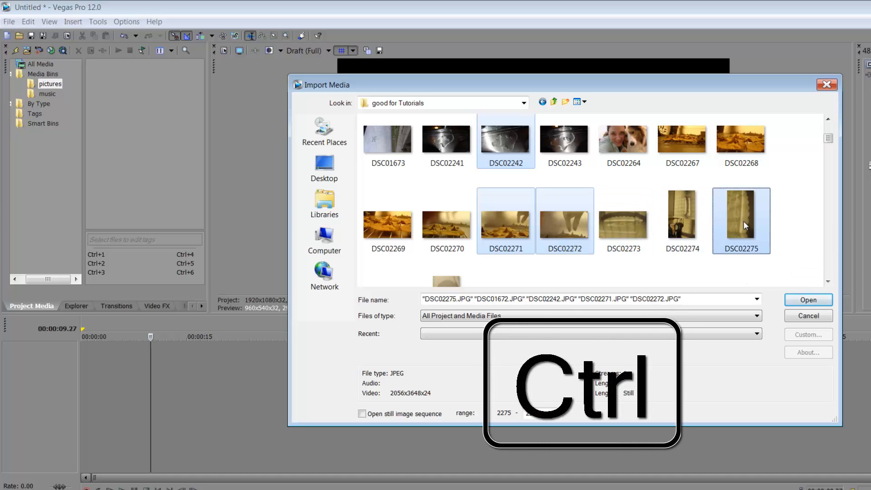
scroll(743, 221, down, 1)
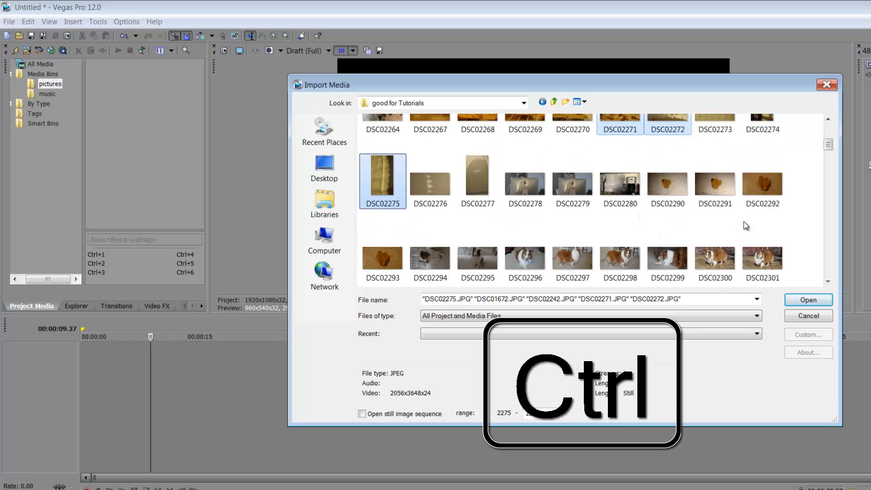
ctrl+click(445, 194)
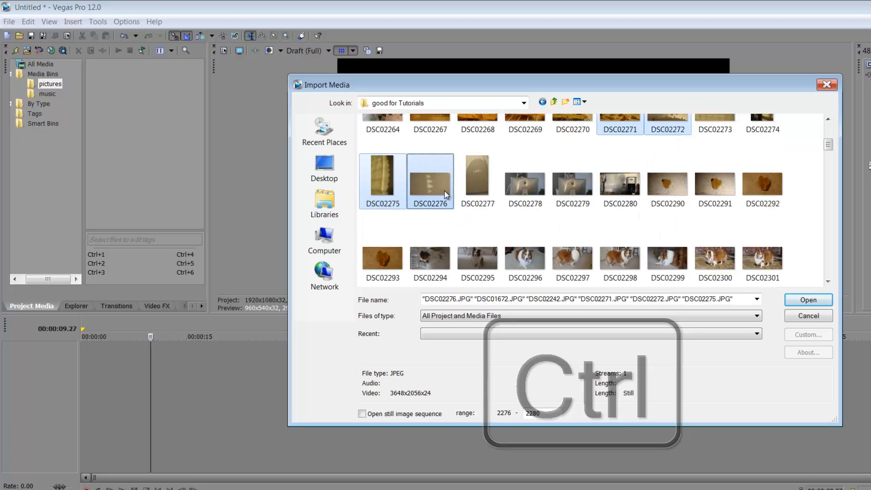
ctrl+click(571, 196)
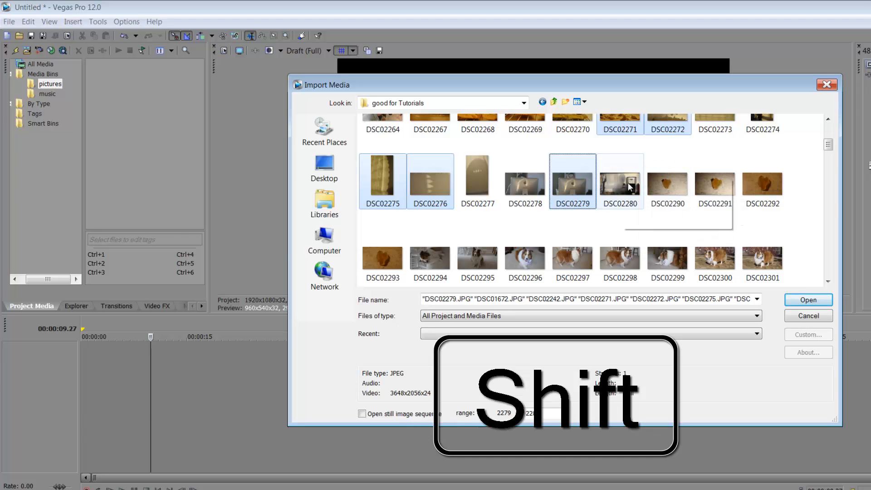
ctrl+click(711, 182)
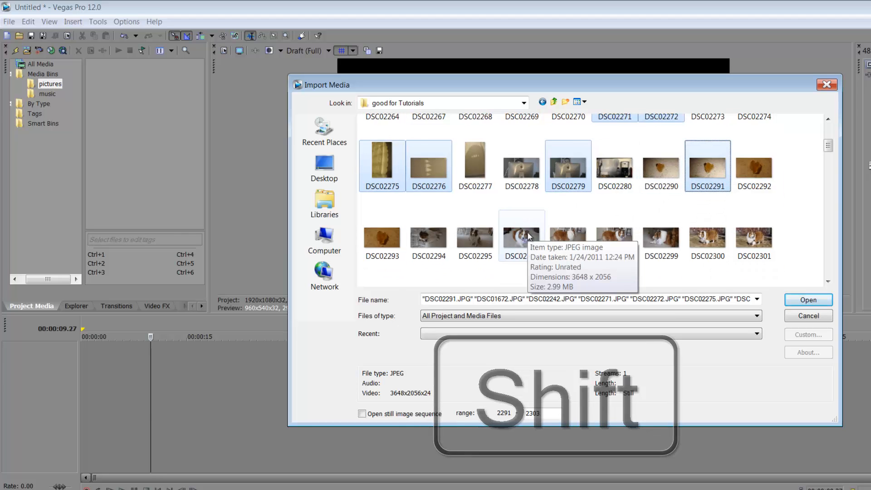
scroll(527, 233, down, 5)
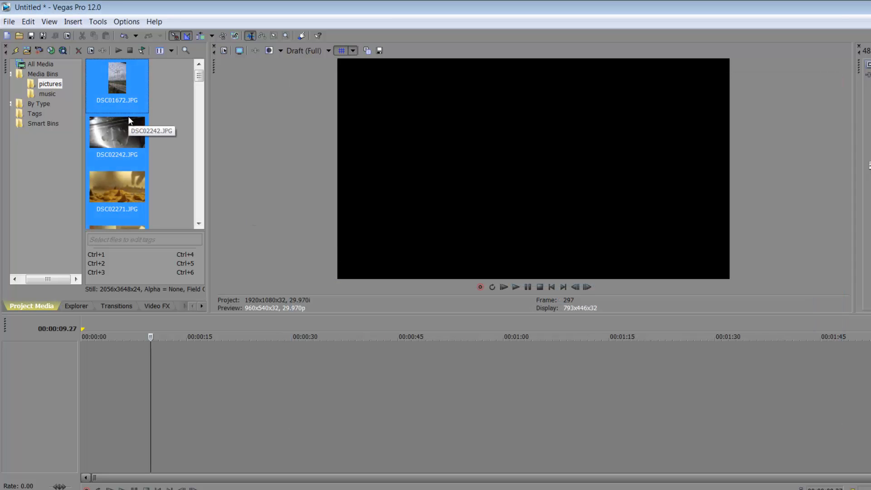
click(156, 83)
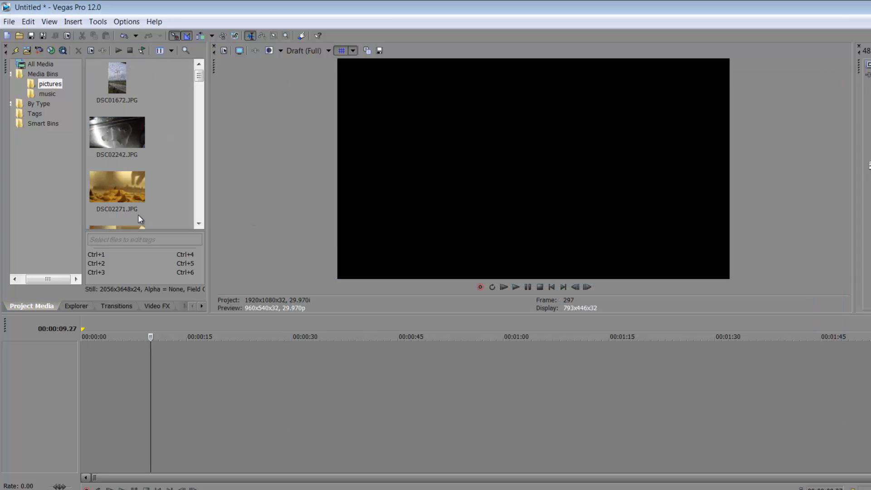
Step: Set the new still image length to 8 seconds in the editing preferences and save the change
click(126, 21)
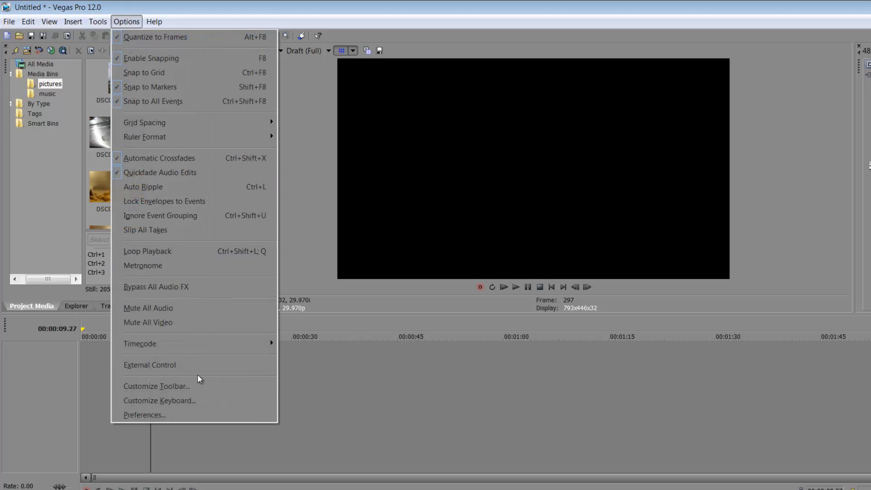
click(210, 414)
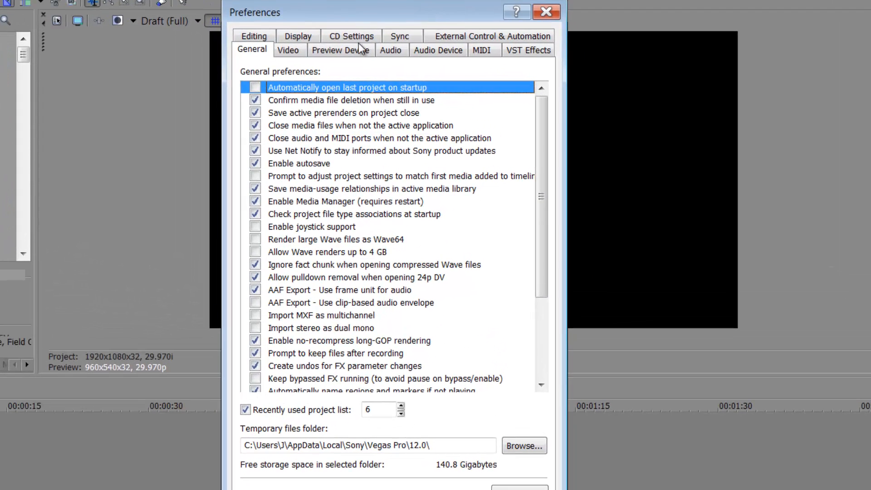
click(287, 50)
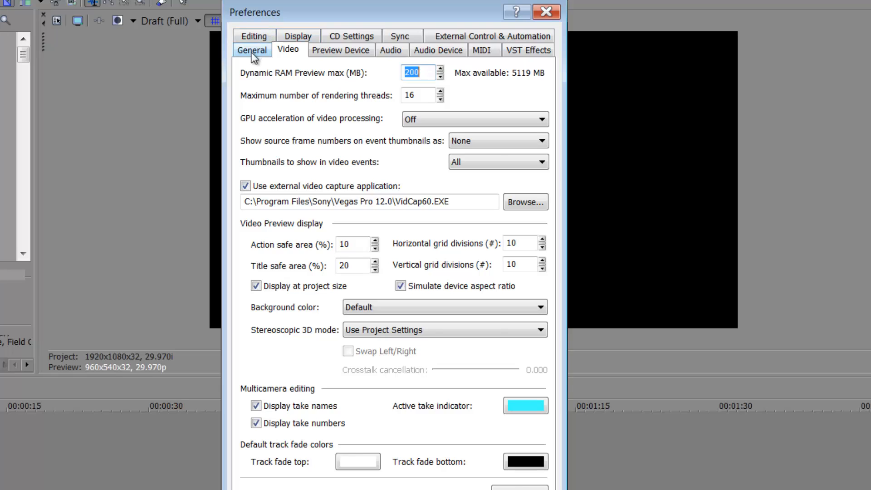
click(253, 35)
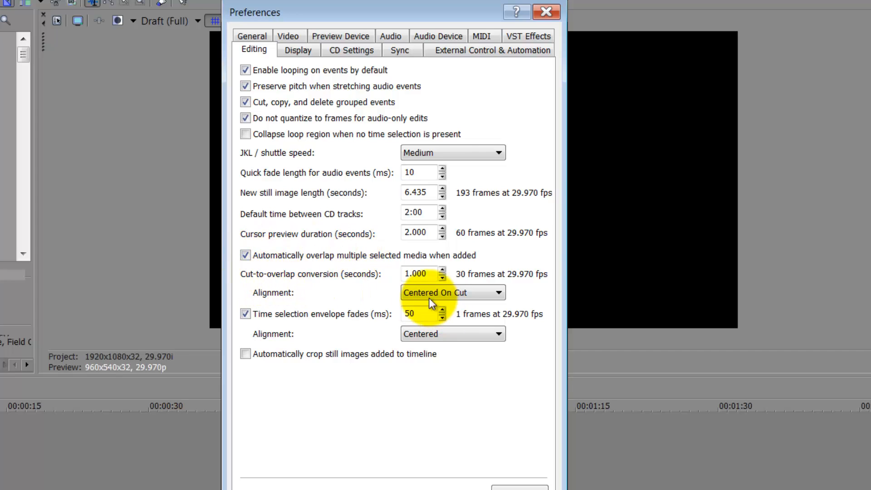
drag(428, 274, 394, 273)
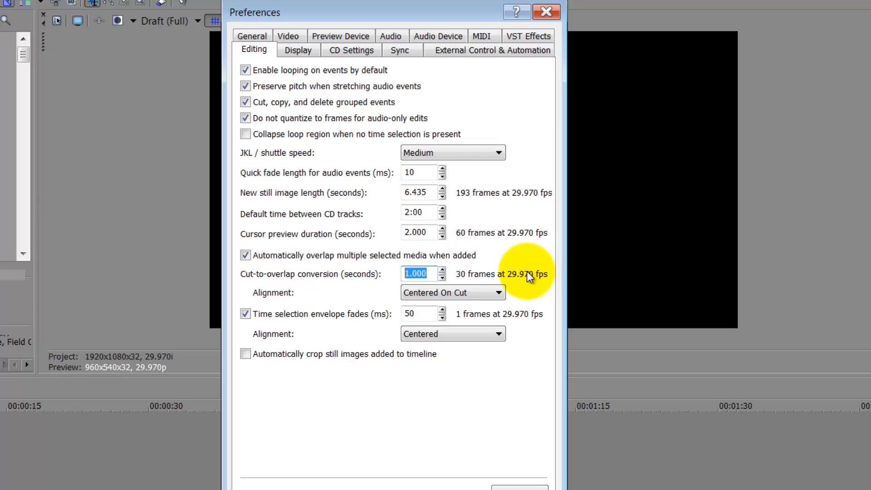
click(417, 192)
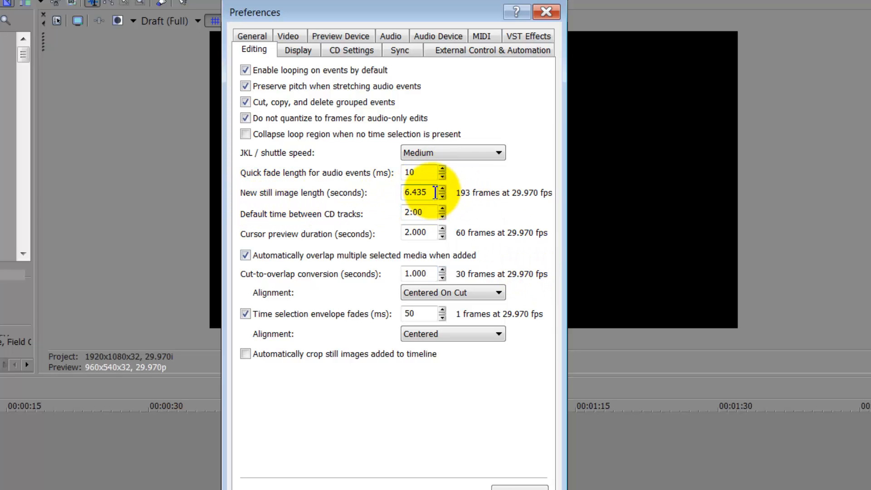
drag(434, 192, 384, 188)
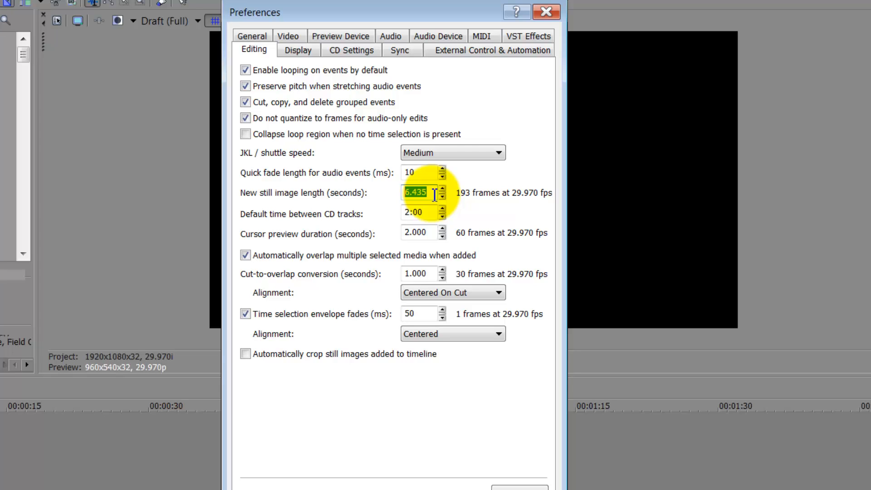
text(8)
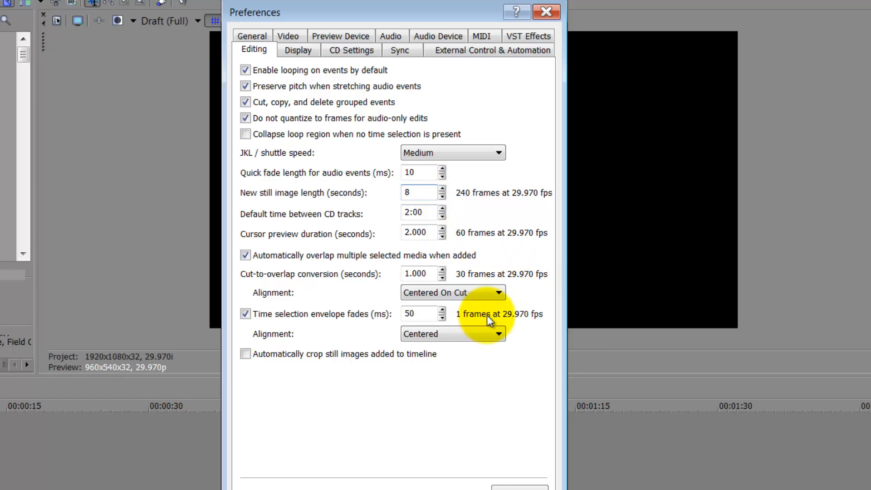
key(Return)
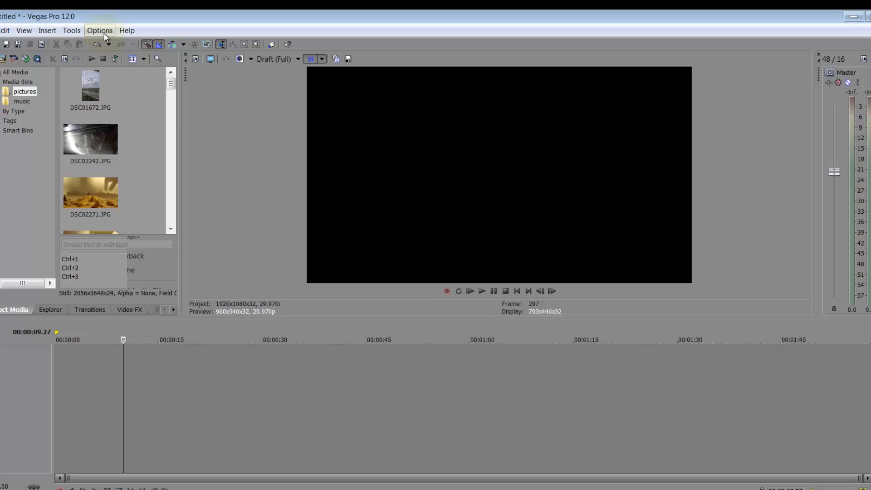
Step: Switch automatic overlap of multiple selected media off and back on in the editing preferences, and apply the settings
click(121, 36)
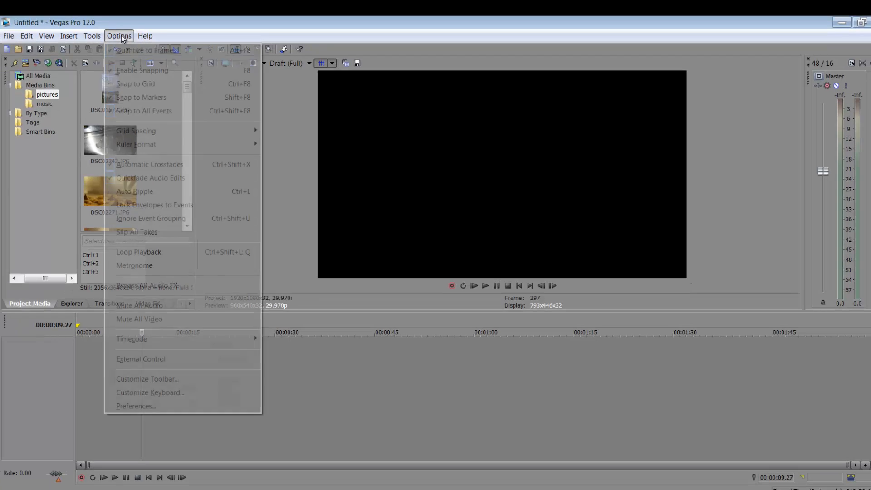
click(146, 407)
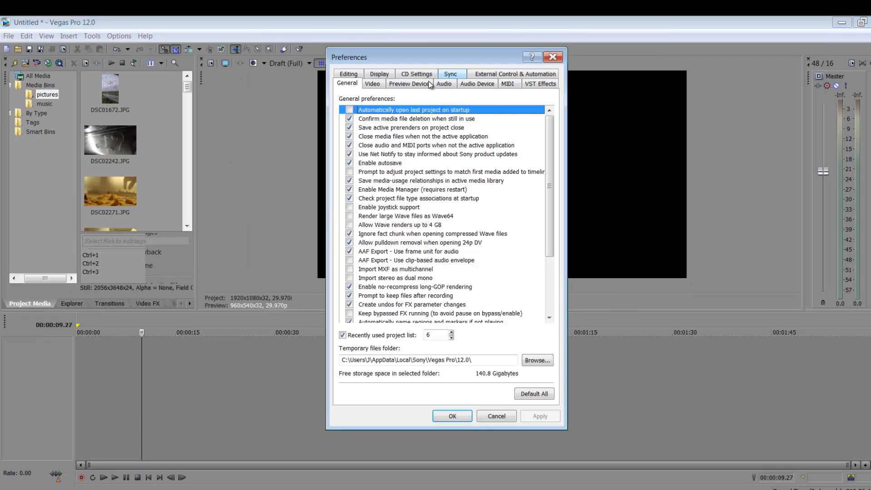
click(349, 74)
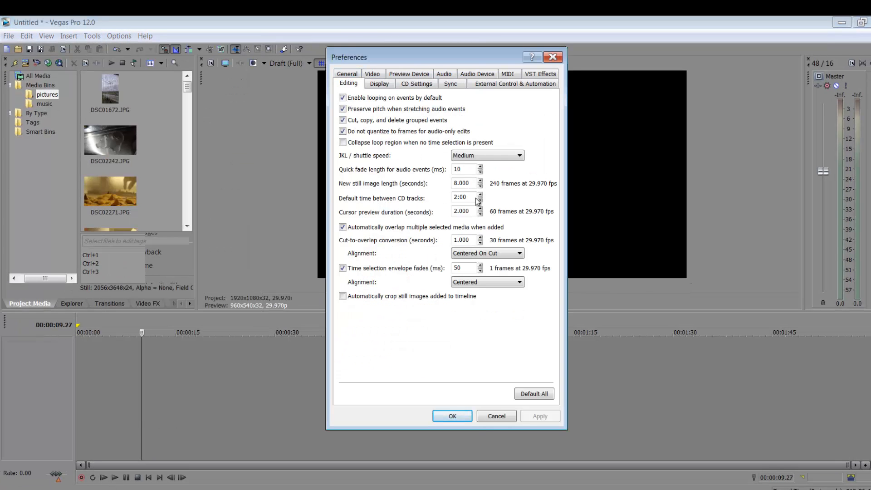
click(343, 229)
click(343, 228)
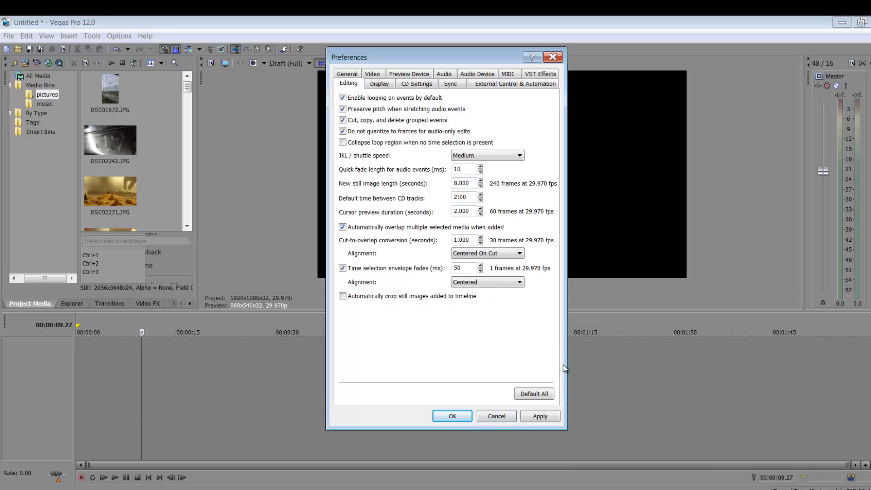
click(539, 417)
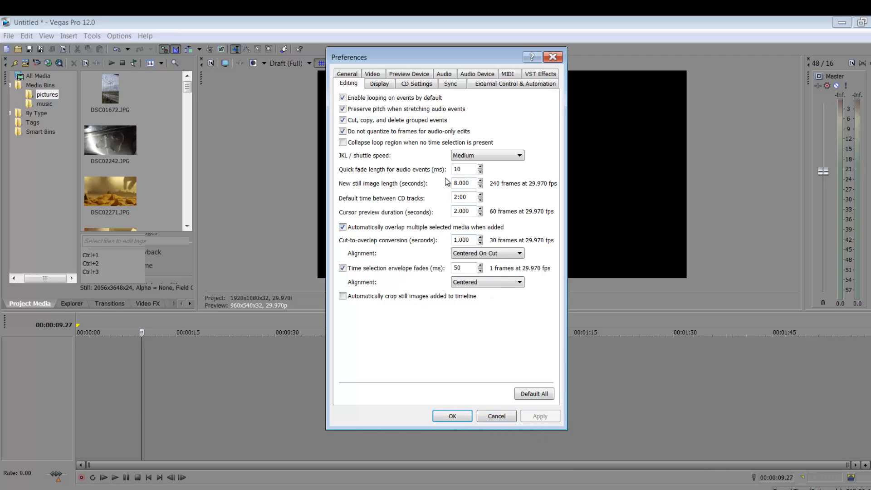
click(452, 416)
Step: Add all photos from the pictures bin to the timeline as one overlapping sequence, and preview the second and third photos
click(126, 349)
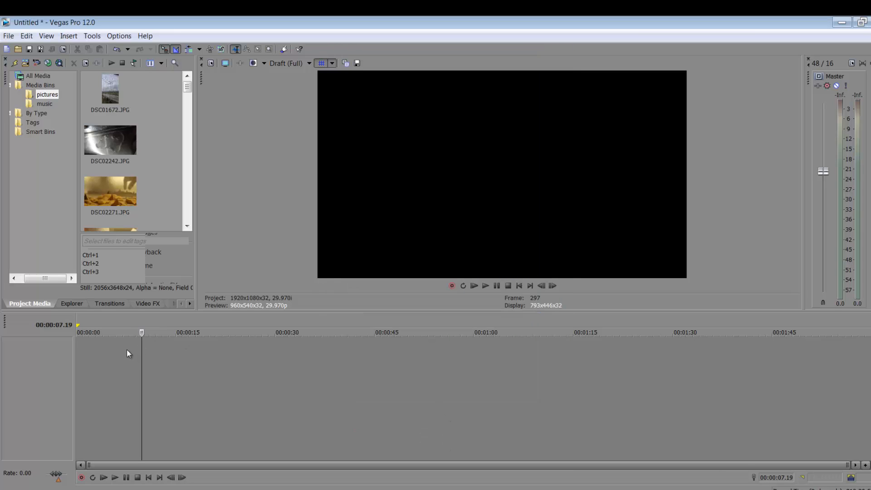
click(121, 96)
key(ctrl+a)
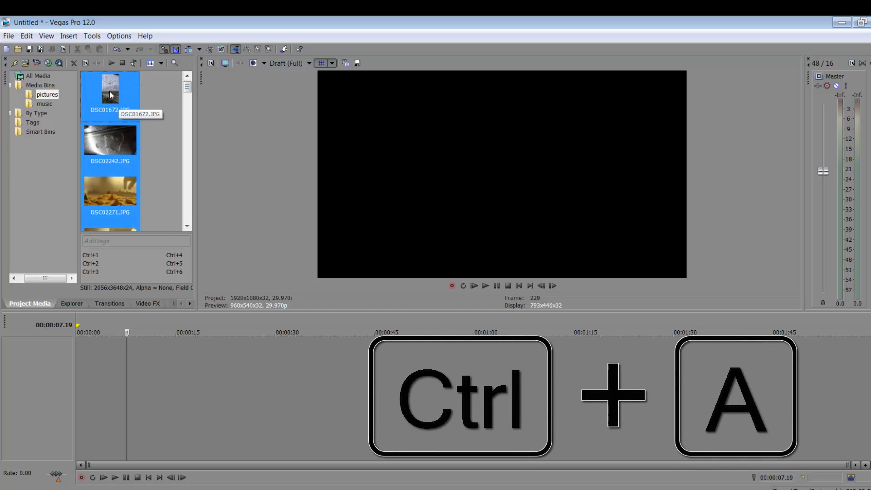
drag(110, 91, 97, 168)
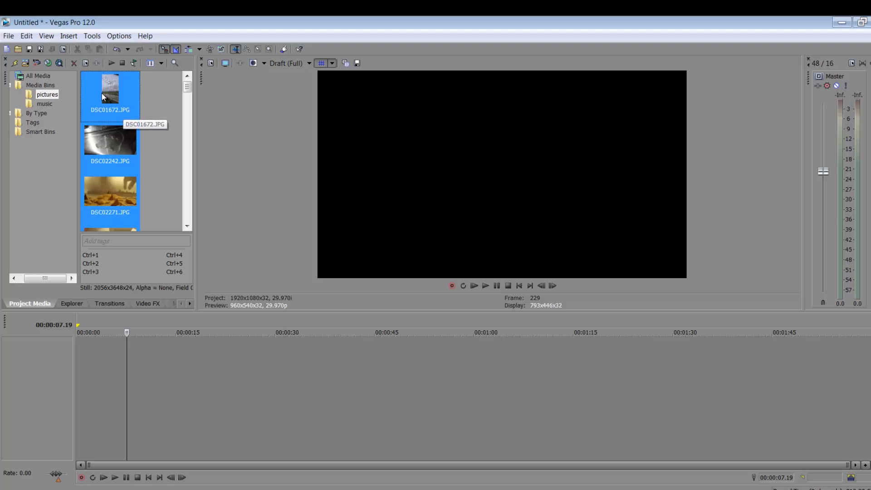
drag(124, 113, 127, 257)
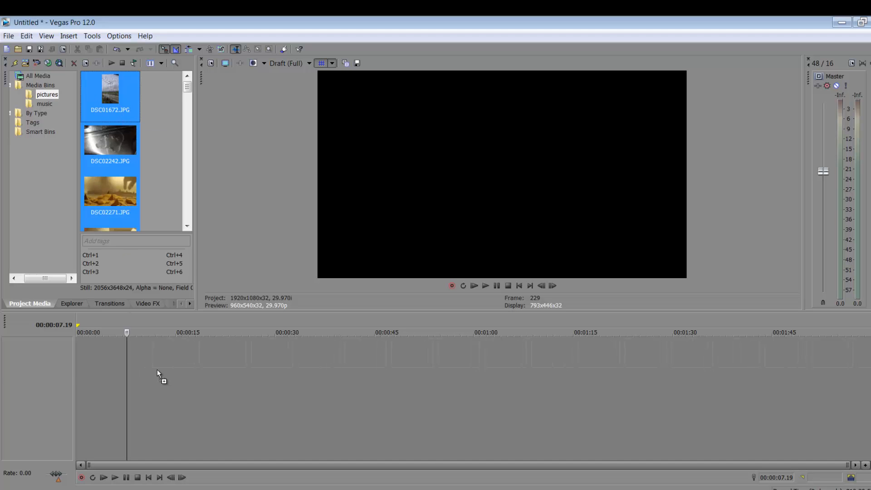
drag(157, 369, 157, 370)
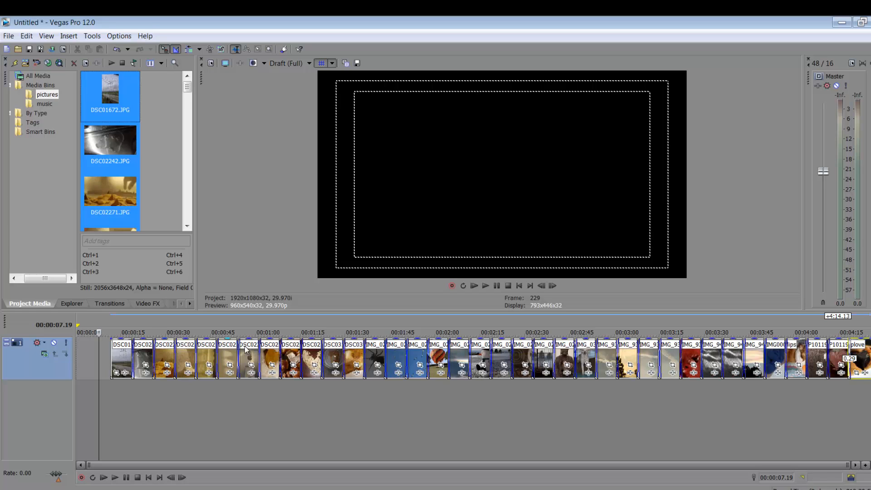
drag(230, 399, 144, 358)
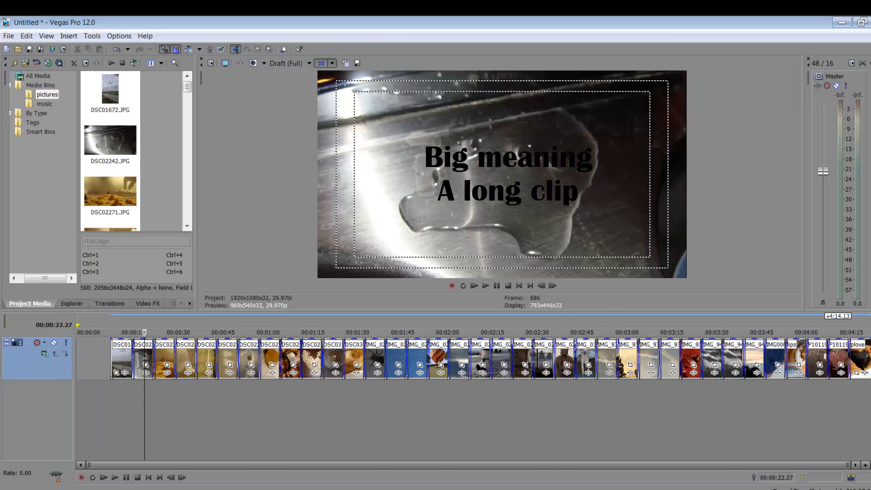
click(170, 394)
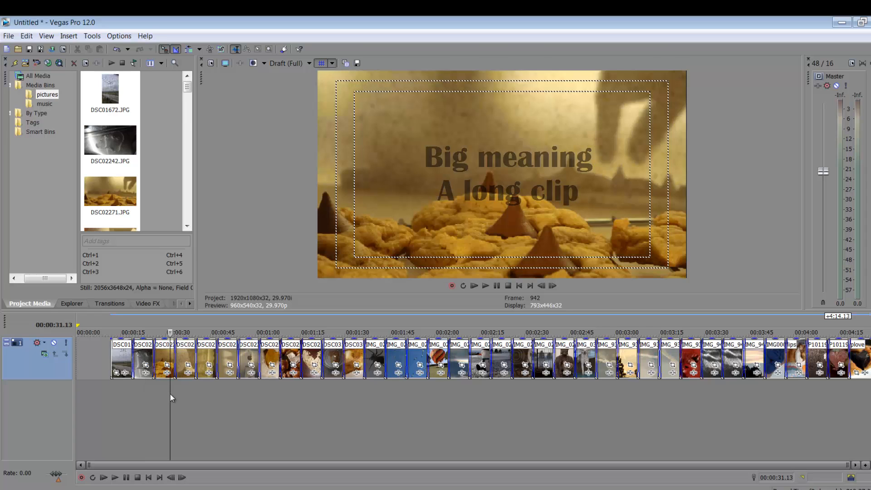
Step: Import Radio Martini.mp3 into the music bin
click(168, 153)
click(42, 104)
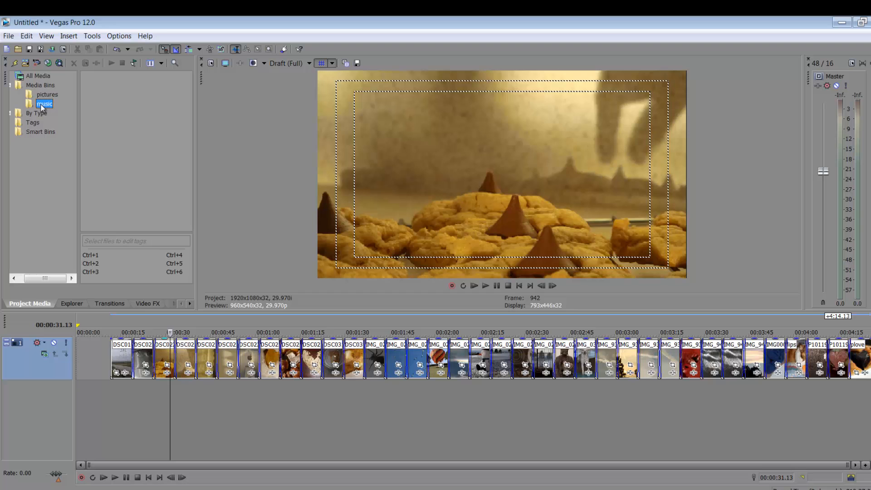
click(25, 64)
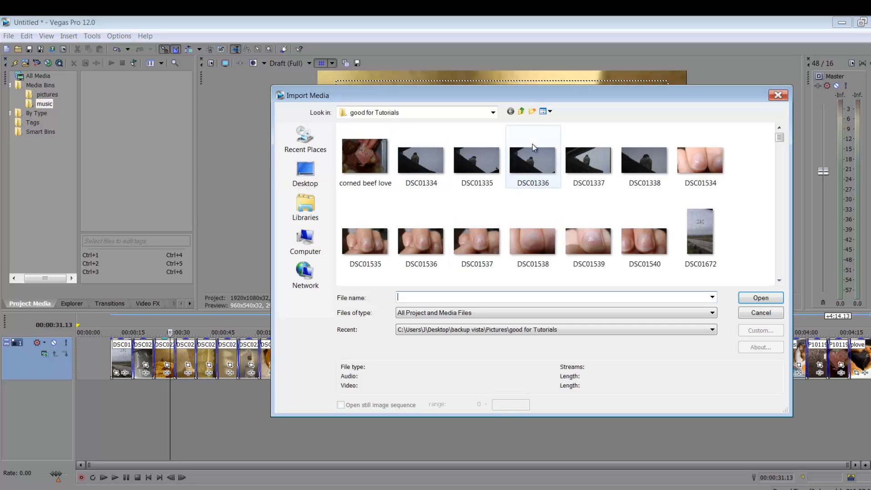
click(523, 111)
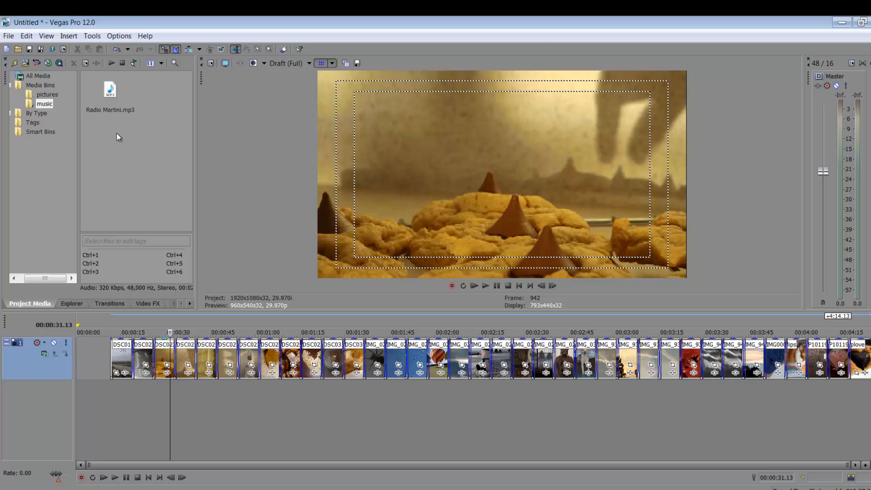
Step: Place Radio Martini.mp3 on a new audio track beneath the photos, starting at about 00:00:09.14
click(104, 92)
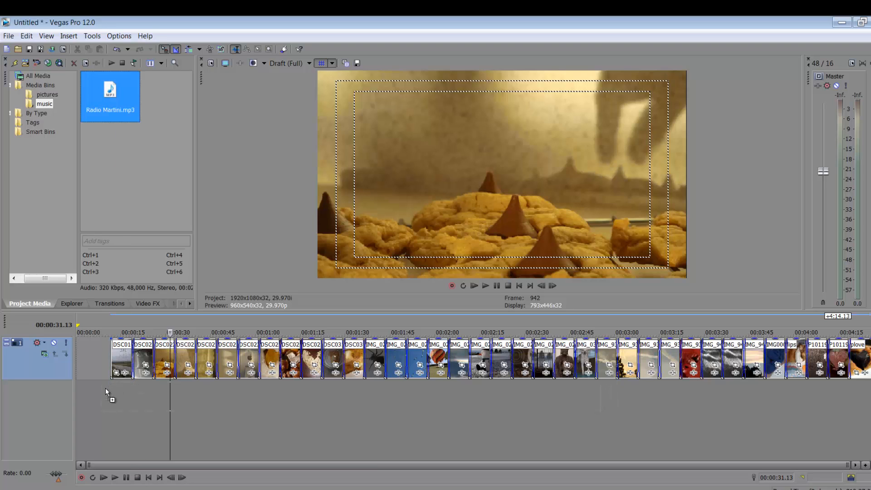
drag(105, 388, 109, 389)
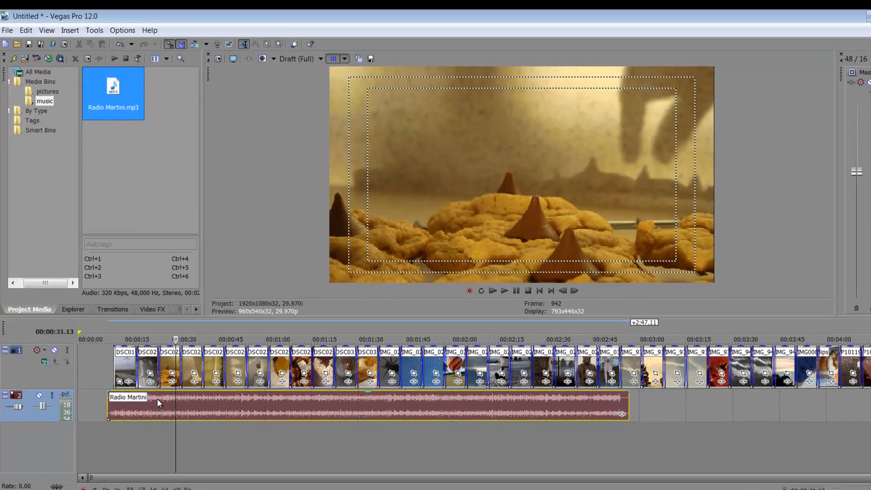
click(126, 424)
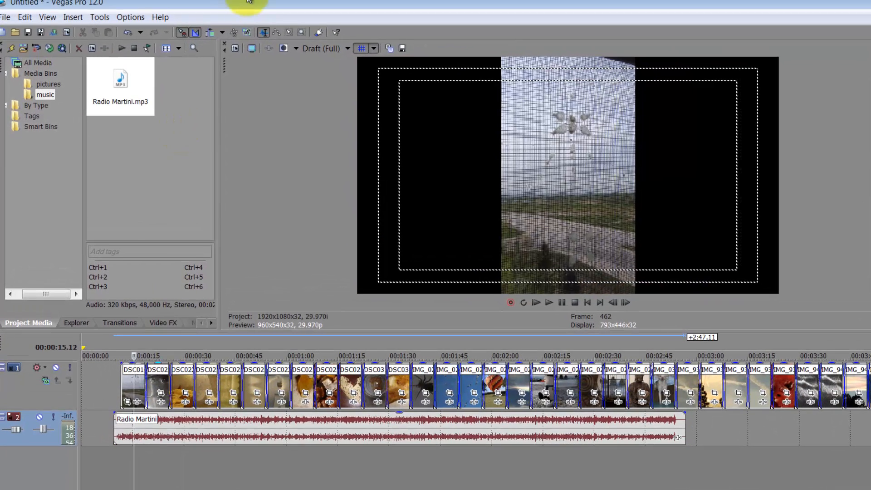
Step: Turn on auto ripple for affected tracks, bus tracks, markers and regions
click(222, 33)
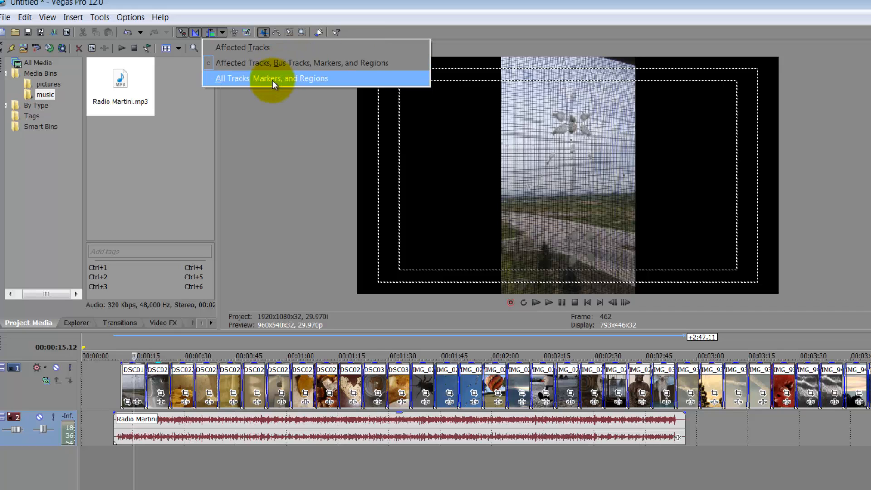
click(248, 62)
click(111, 388)
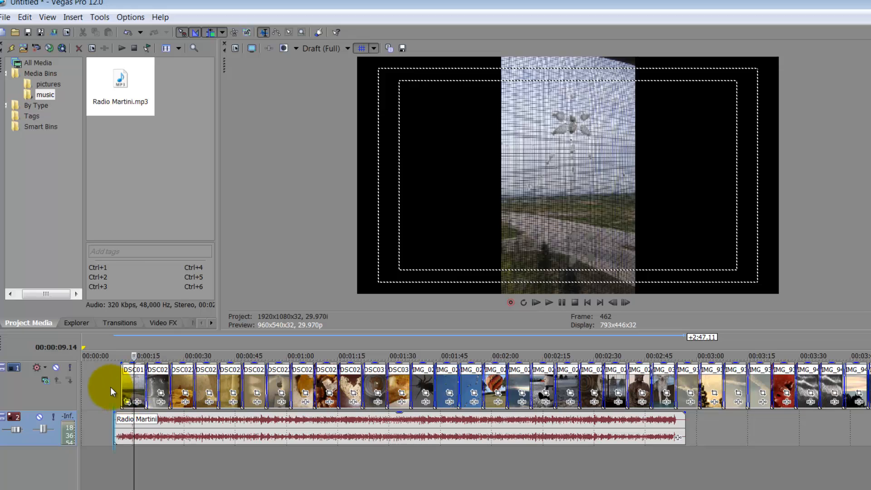
Step: Insert an empty event on the video track ahead of the first photo, starting at 00:00:08.24
scroll(110, 388, up, 5)
scroll(110, 388, down, 1)
scroll(110, 387, down, 2)
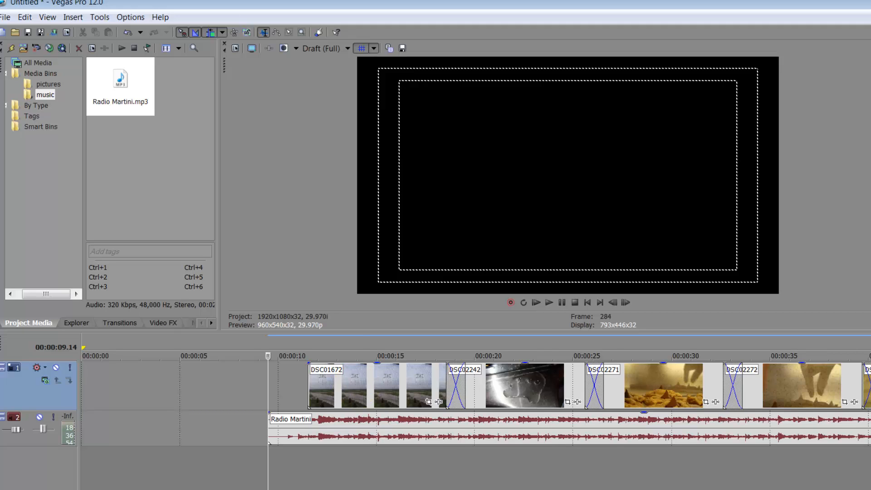
scroll(355, 385, up, 2)
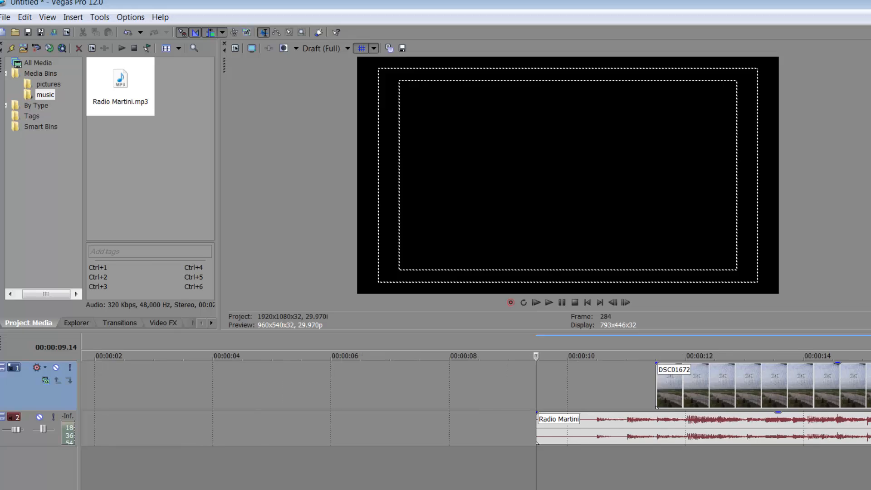
click(341, 387)
right_click(327, 386)
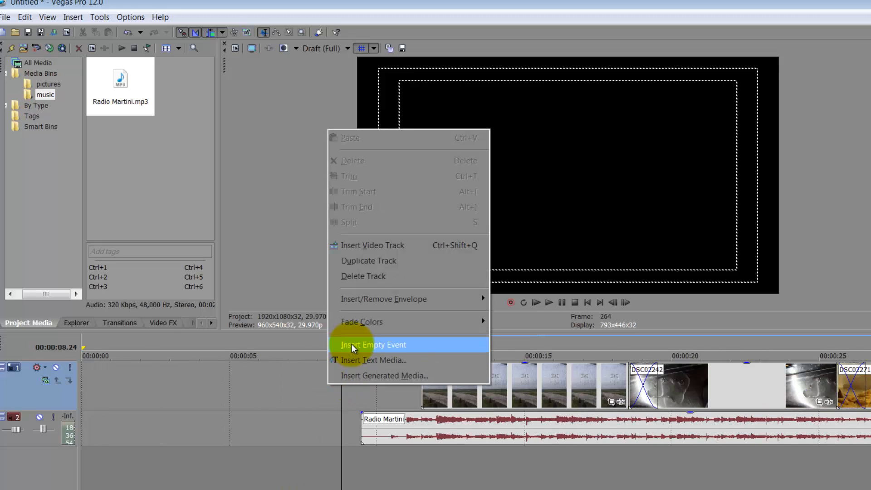
click(394, 345)
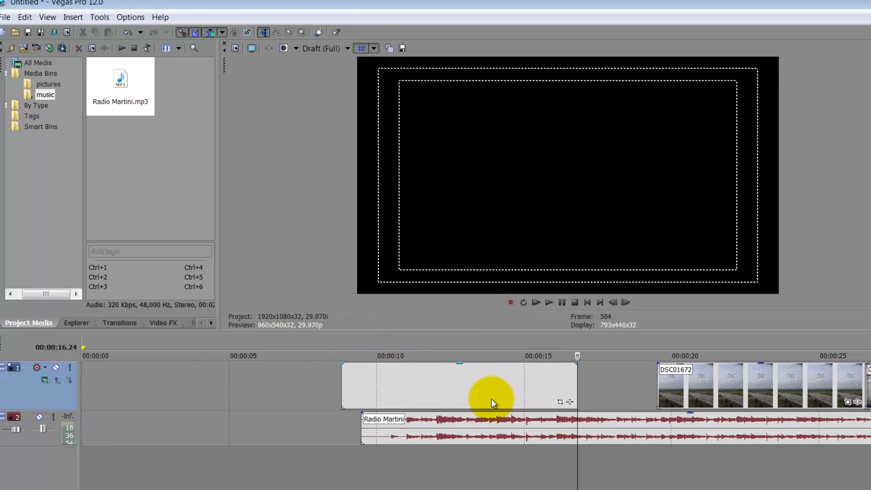
Step: Move photo DSC01672 earlier with ripple on so it overlaps the end of the empty video event by about 2.12
drag(372, 442, 679, 422)
drag(687, 389, 544, 404)
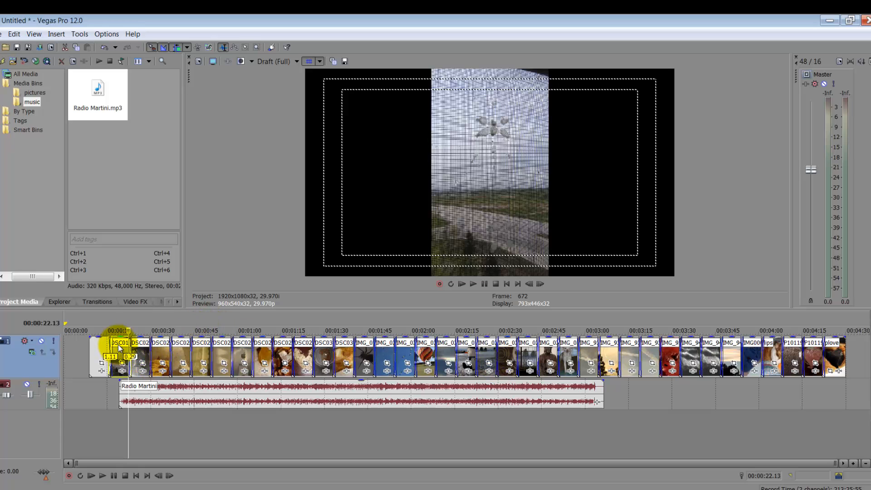
mouse_move(117, 345)
mouse_down()
mouse_move(312, 345)
mouse_move(112, 357)
mouse_up()
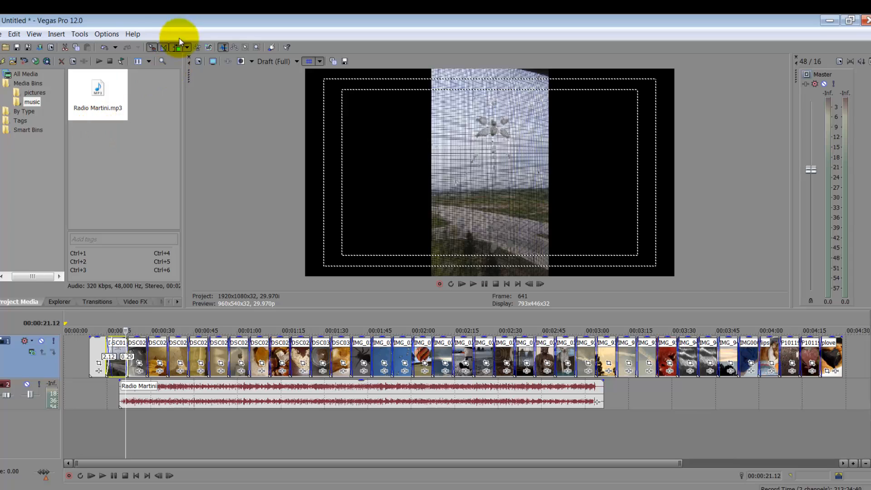
Step: Shift photo DSC01672 by one frame with auto ripple switched off, and switch auto ripple back on
click(177, 49)
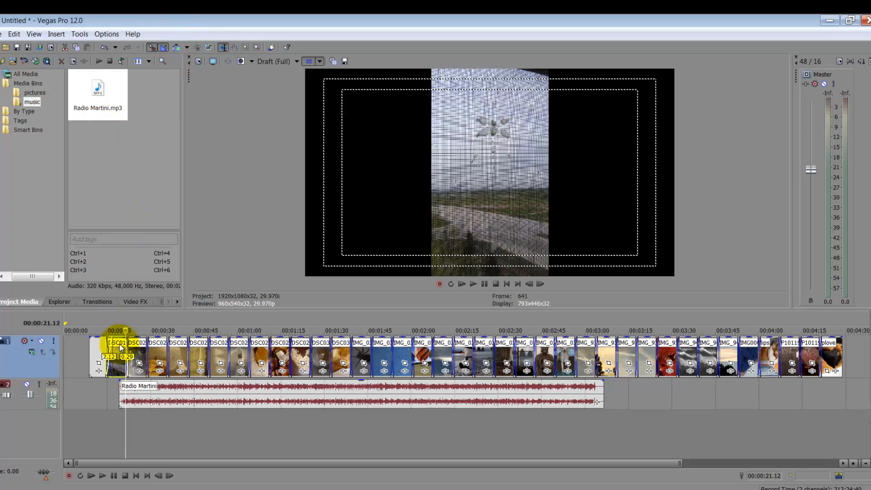
mouse_move(115, 346)
mouse_down()
mouse_move(84, 348)
mouse_move(119, 346)
mouse_up()
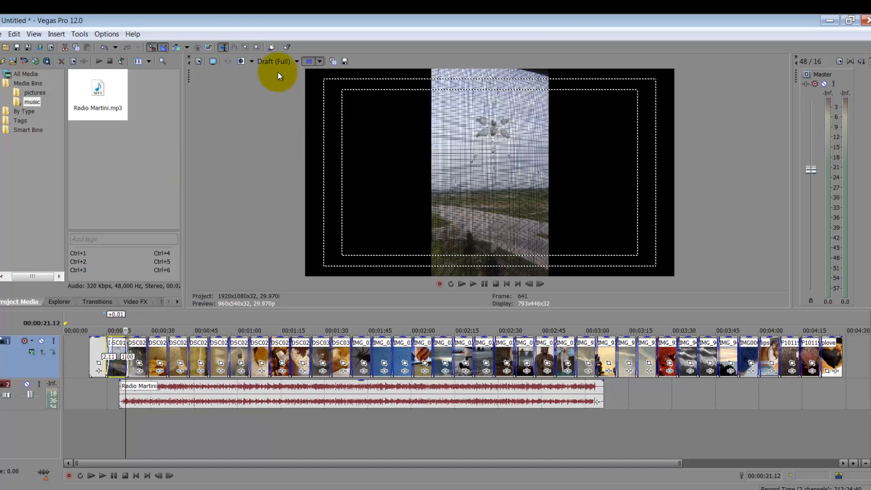
click(189, 47)
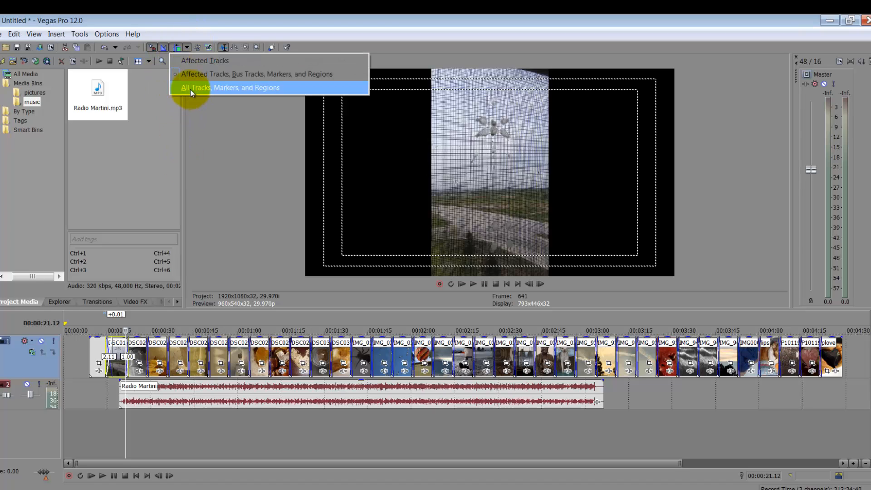
click(176, 46)
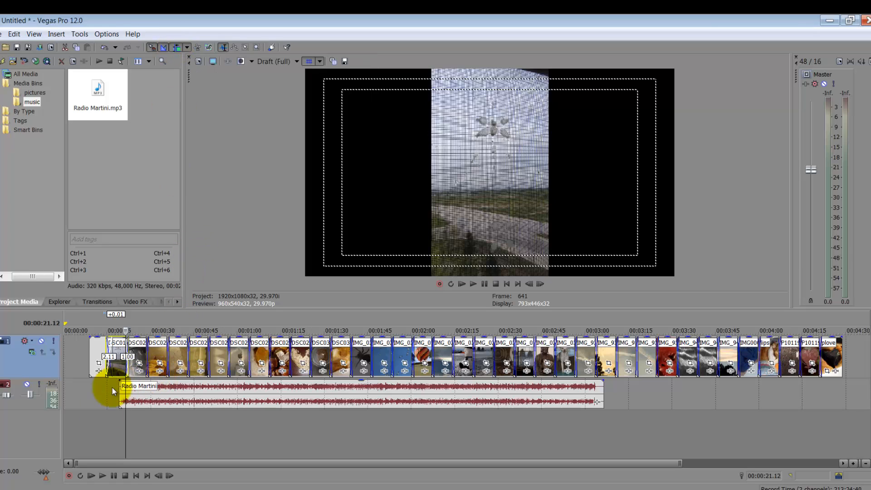
Step: Insert an empty event on the audio track and align its start with the empty video event at 00:00:08.24
click(88, 399)
scroll(88, 399, up, 5)
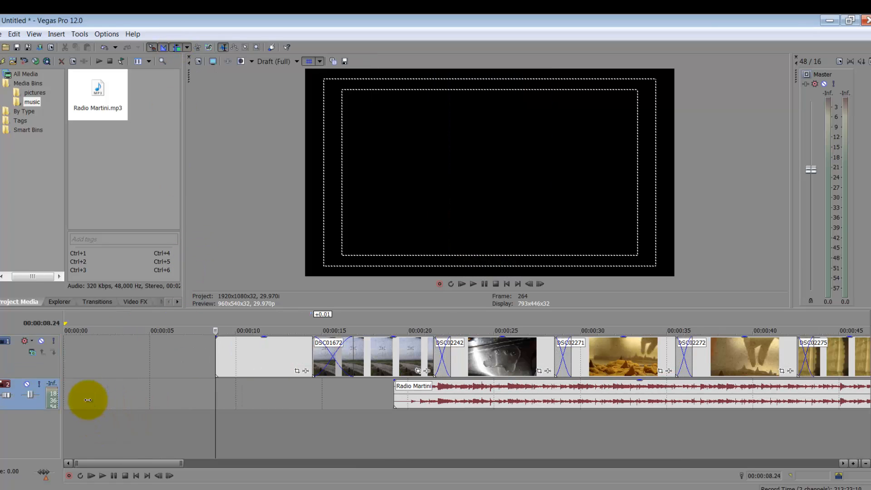
right_click(216, 390)
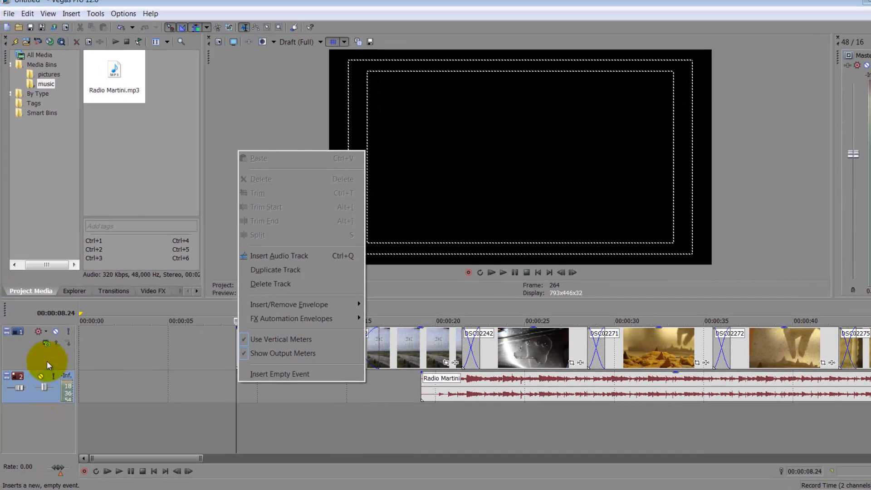
click(116, 342)
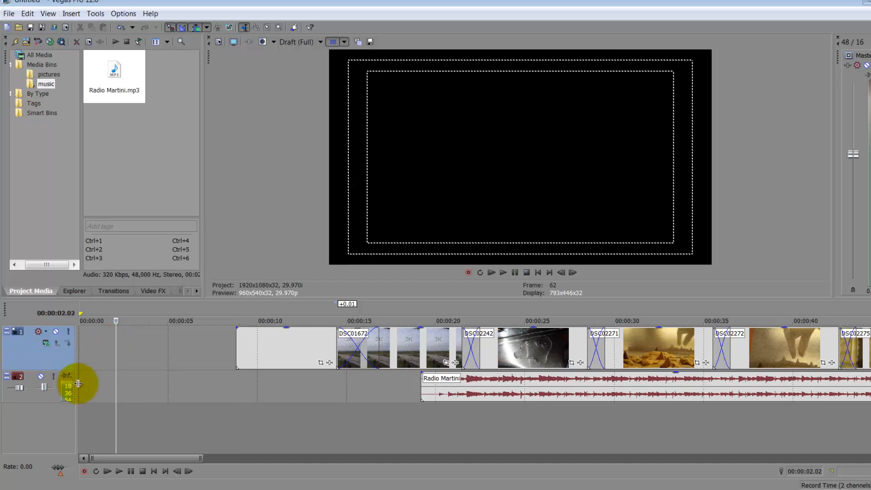
click(110, 385)
right_click(217, 382)
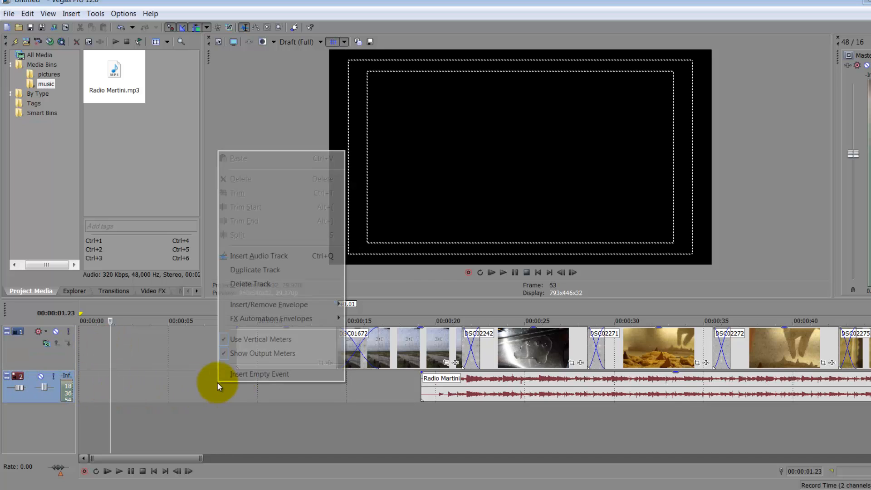
click(237, 377)
drag(201, 388, 304, 383)
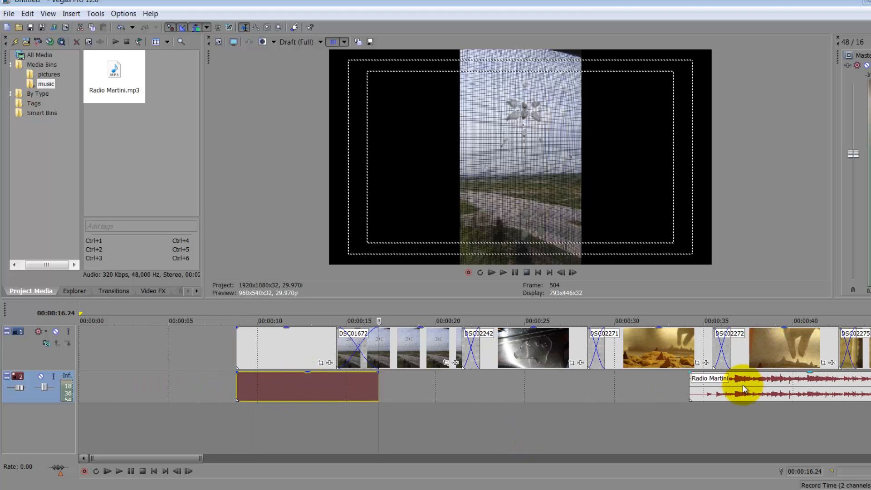
Step: Move the Radio Martini clip to overlap the empty audio event by about 4.18, and try its gain at -14.1 dB before restoring it
drag(742, 387, 349, 373)
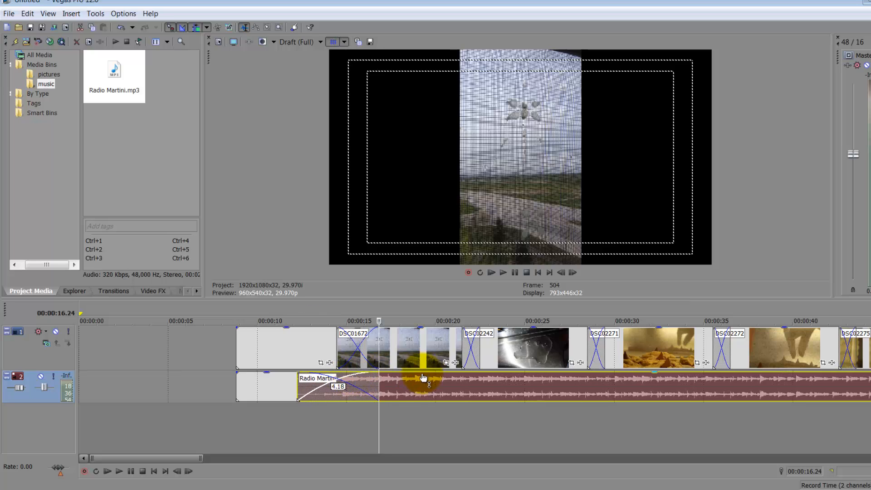
drag(423, 378, 427, 403)
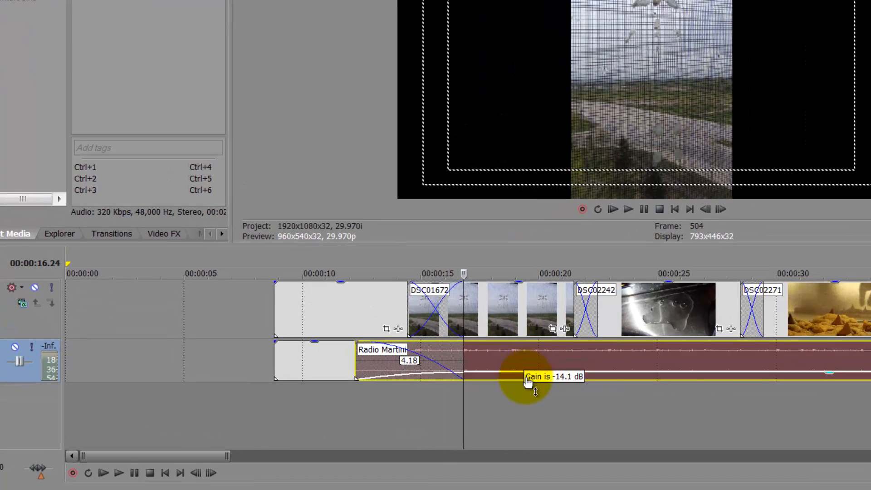
drag(527, 381, 530, 338)
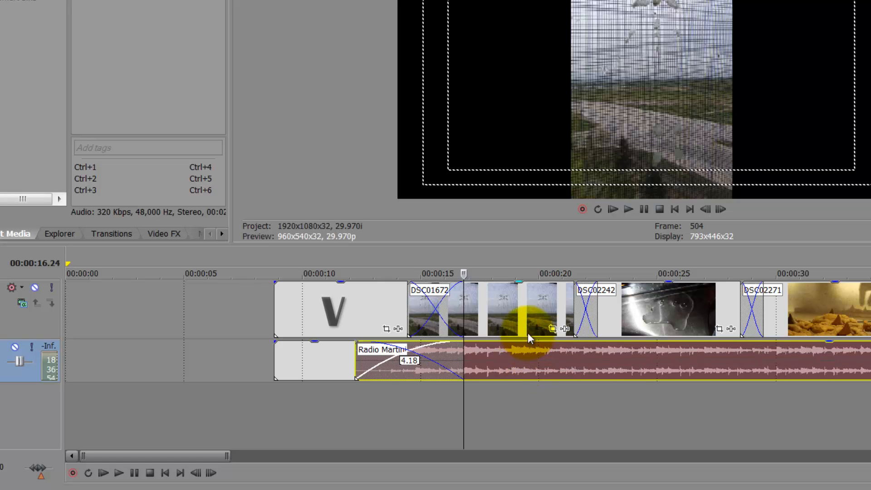
Step: Add a volume envelope to the Radio Martini audio track
click(528, 360)
scroll(528, 360, down, 5)
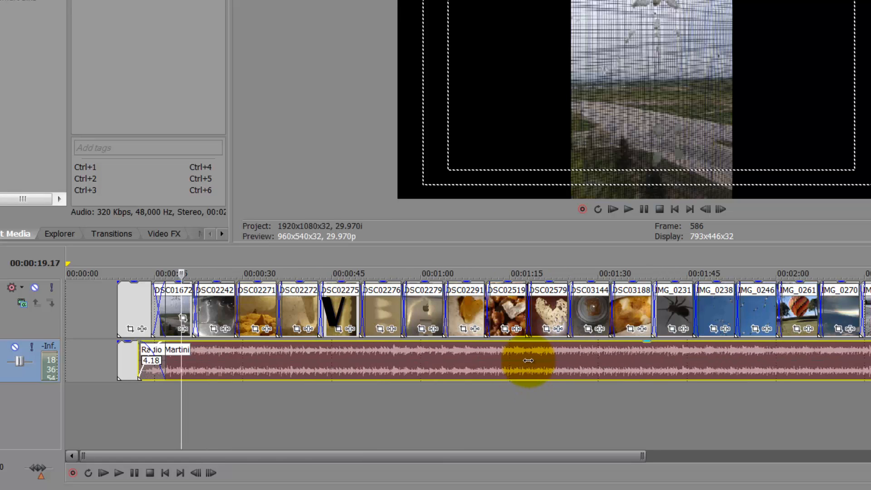
key(v)
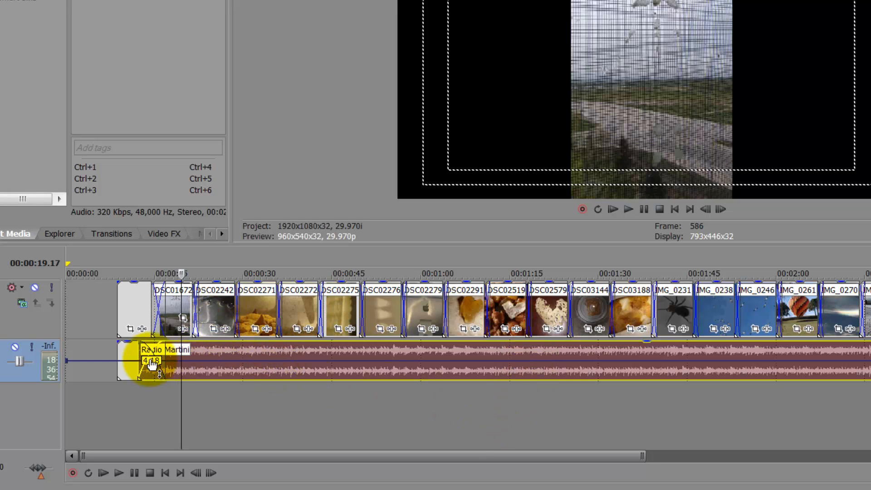
Step: Add volume points at 00:00:12.03 and 00:00:17.05 on the Radio Martini track, and drop the first one to silence
click(180, 371)
scroll(181, 371, up, 5)
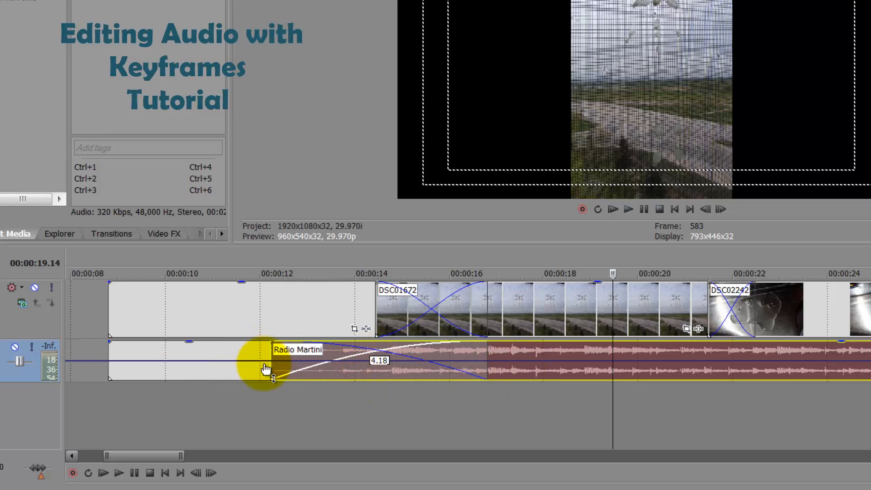
double_click(263, 361)
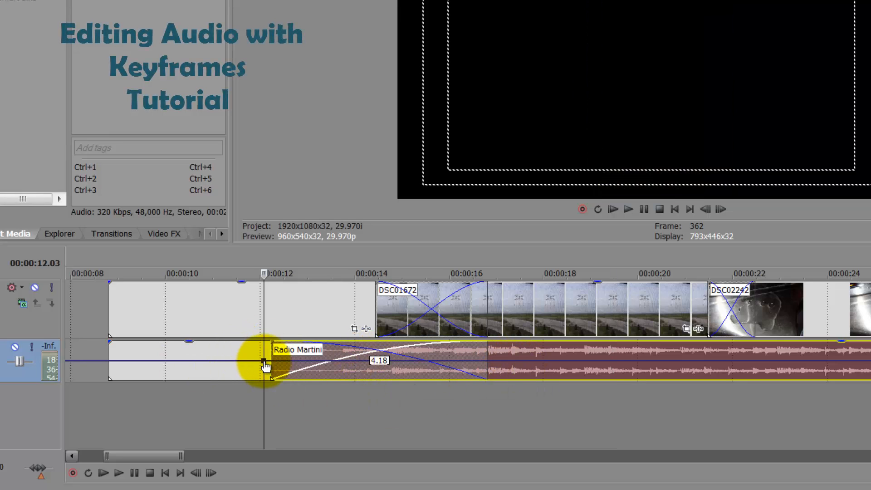
double_click(503, 362)
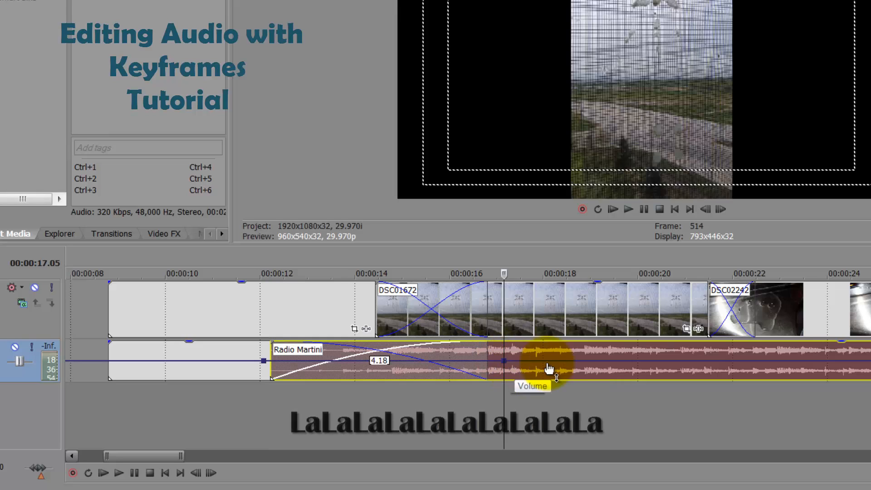
drag(266, 362, 265, 387)
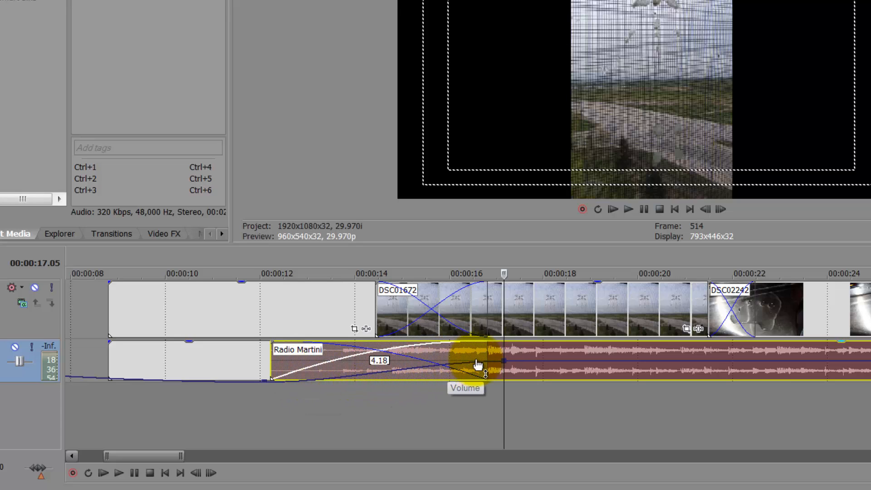
Step: Lower the volume point at 00:00:17.05 to about -2.7 dB and play the music from there
drag(506, 368, 511, 372)
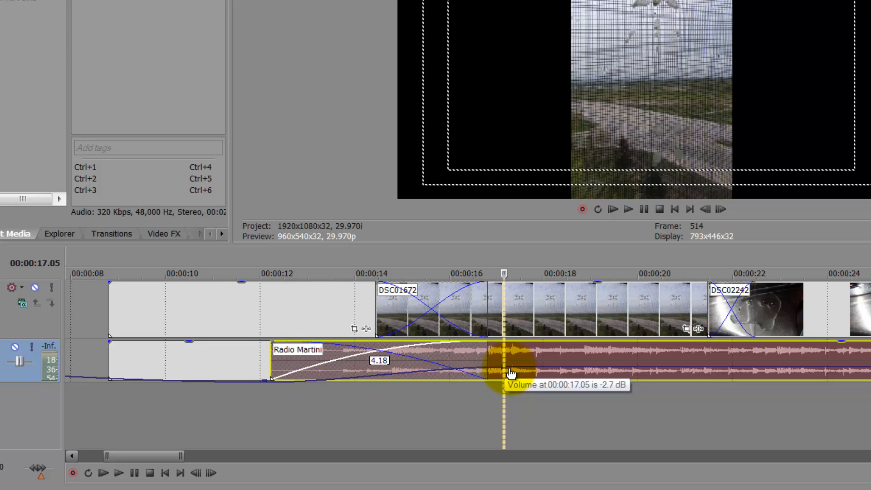
drag(511, 373, 513, 373)
key(space)
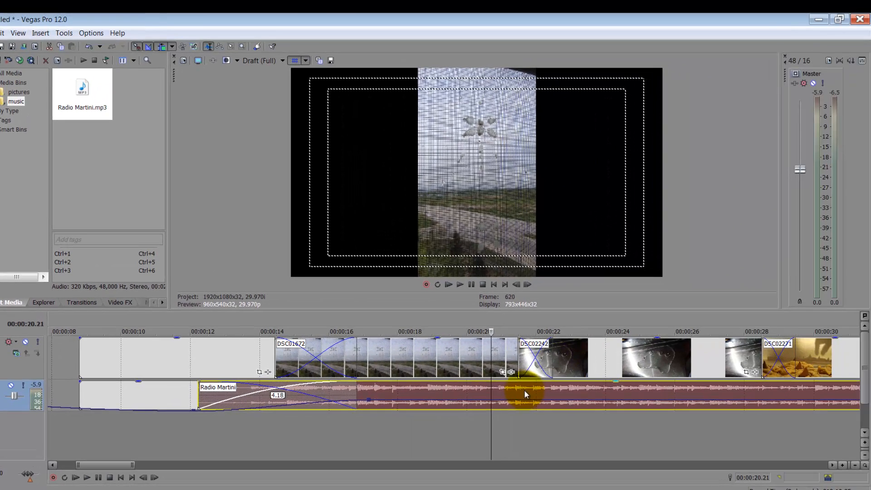
key(space)
Step: Lower the gain of the whole Radio Martini clip and play it to check the level
drag(526, 385, 540, 398)
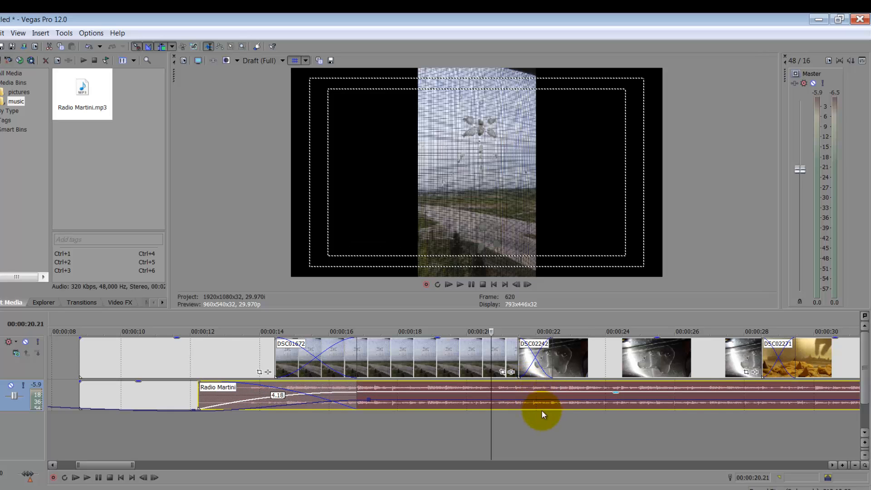
key(space)
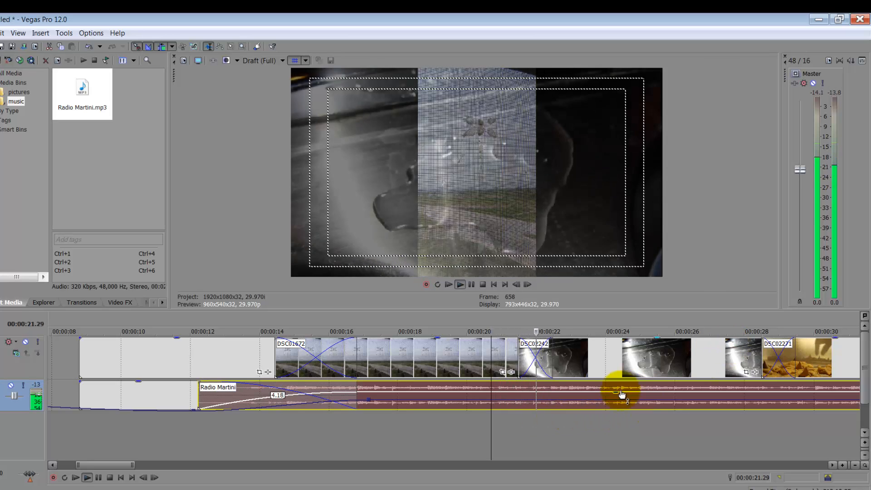
scroll(532, 400, down, 5)
key(Return)
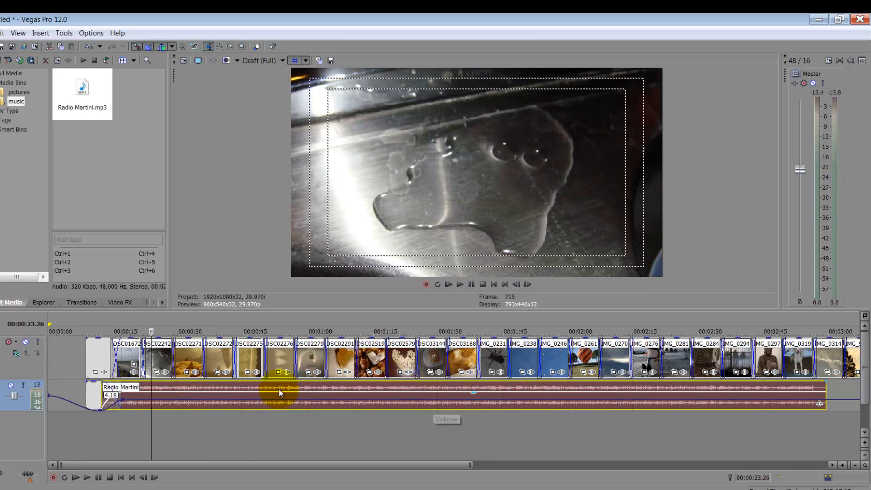
Step: Add two volume points below photo DSC02242 around 00:00:25, and pull the second one down to silence
click(157, 402)
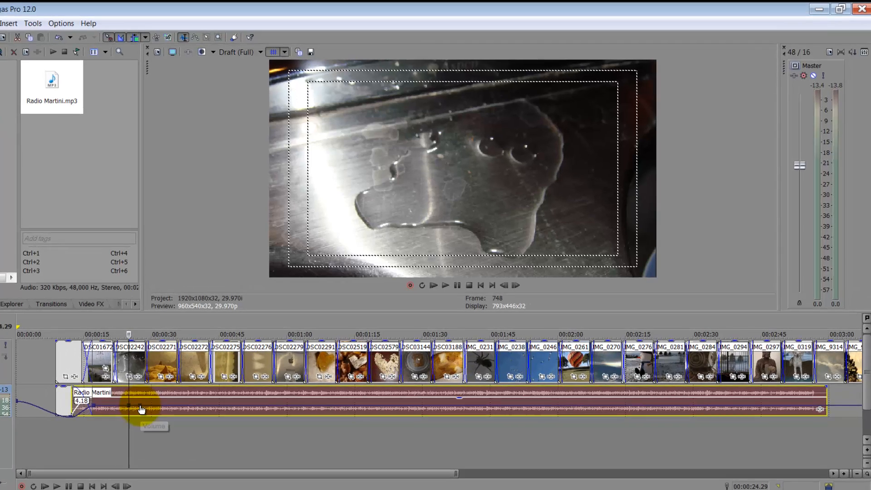
double_click(167, 400)
drag(54, 428, 47, 436)
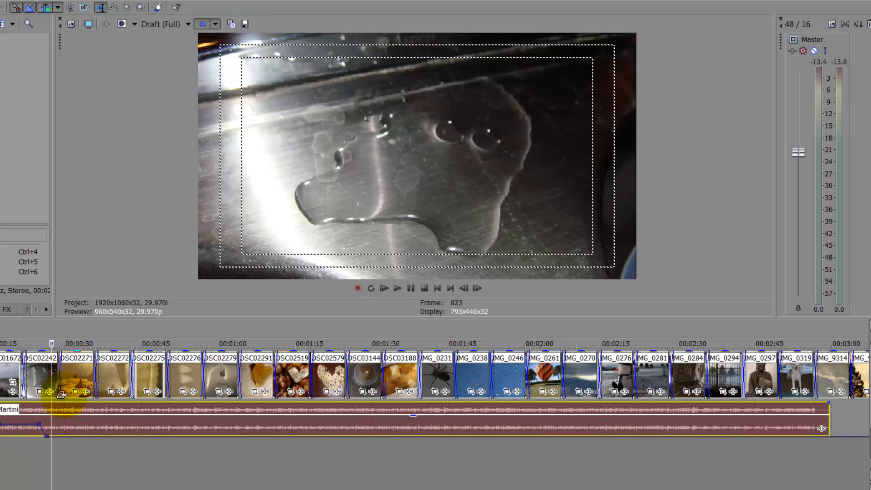
Step: Add volume points at about 00:00:33 and 00:00:36, raise the last one, and lift the silent stretch before them slightly
click(73, 377)
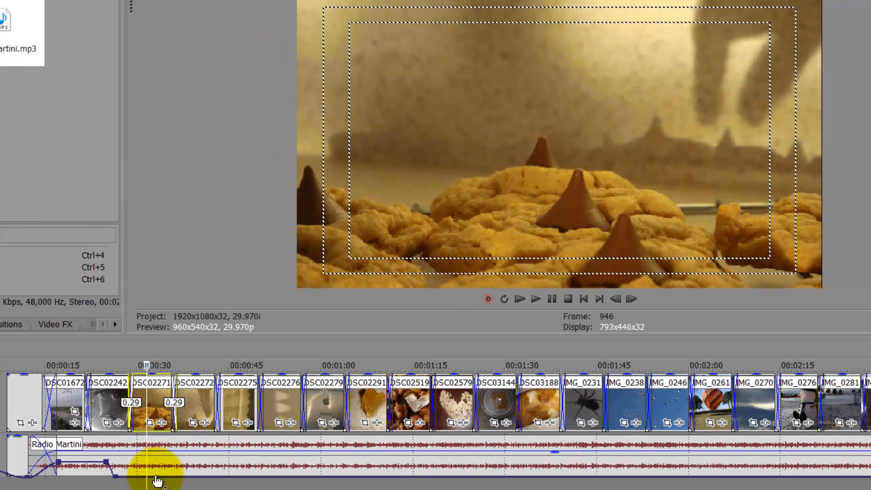
key(space)
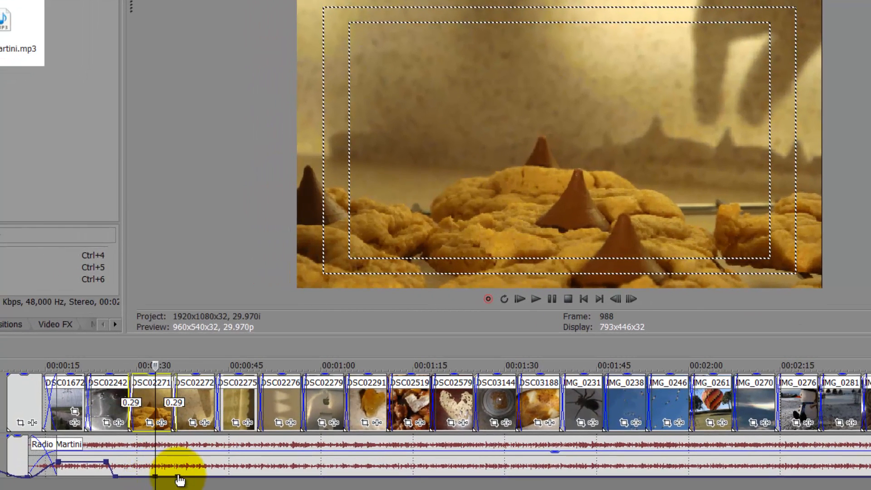
drag(180, 479, 179, 464)
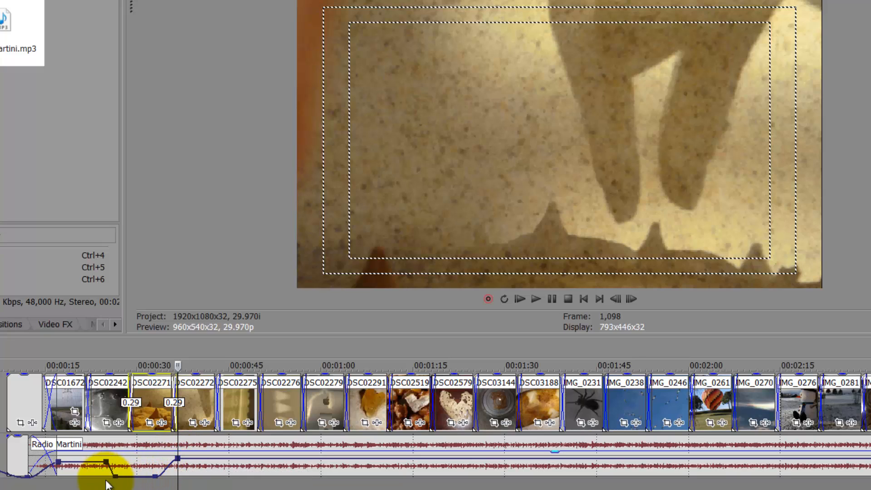
drag(115, 476, 155, 471)
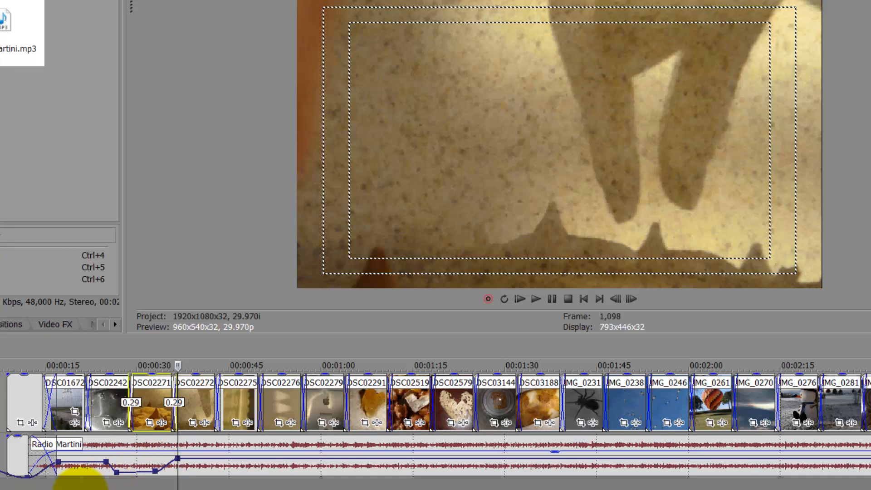
Step: Mark a time selection from about 00:00:25 to 00:00:55 on the area below the music track
click(56, 467)
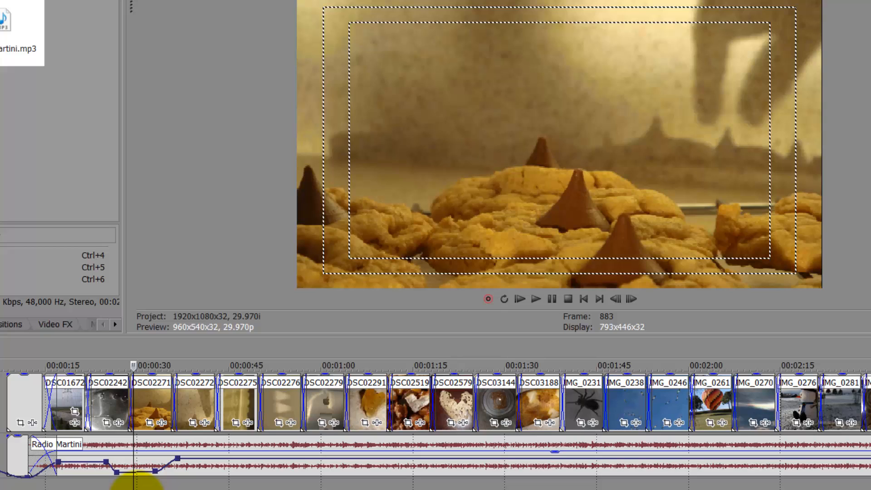
click(132, 476)
right_click(117, 484)
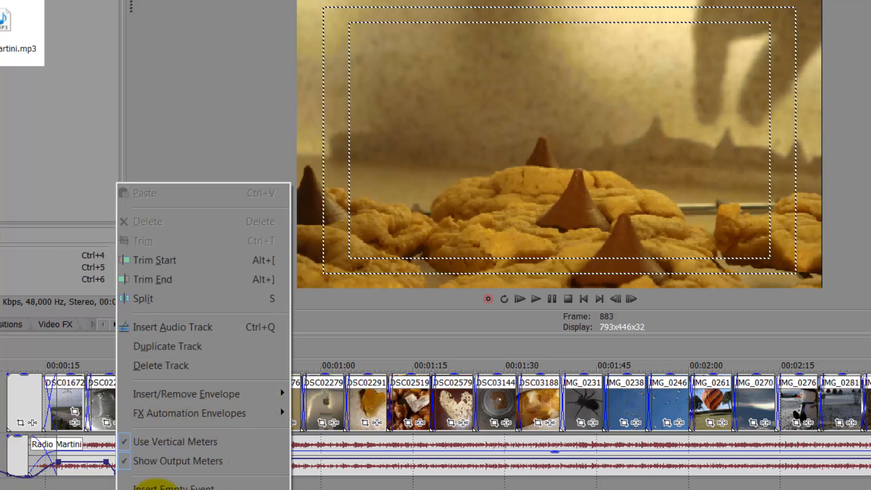
click(161, 486)
click(109, 486)
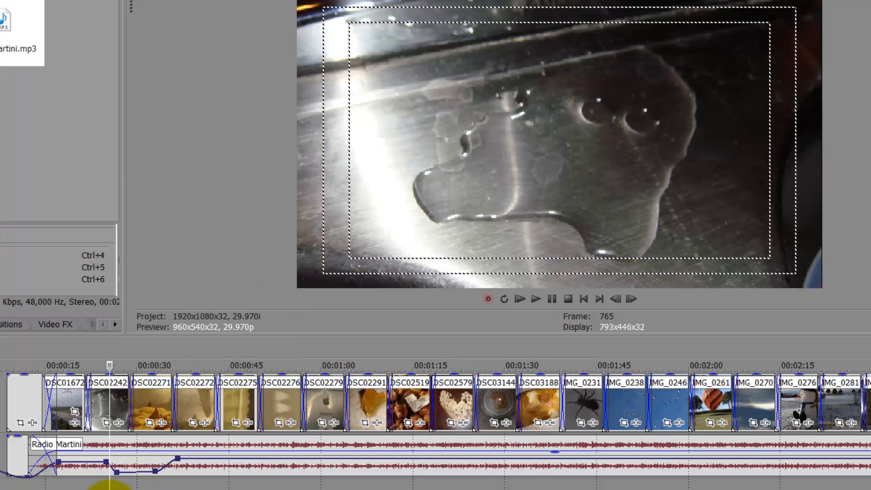
drag(108, 489, 292, 489)
click(57, 483)
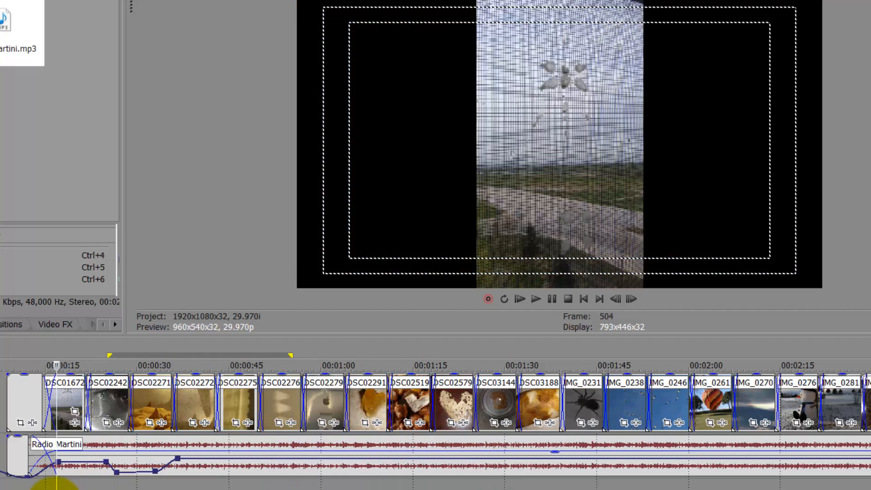
Step: Play the slideshow from the start of the empty events, and raise the volume point at about 00:00:36 during playback
click(6, 472)
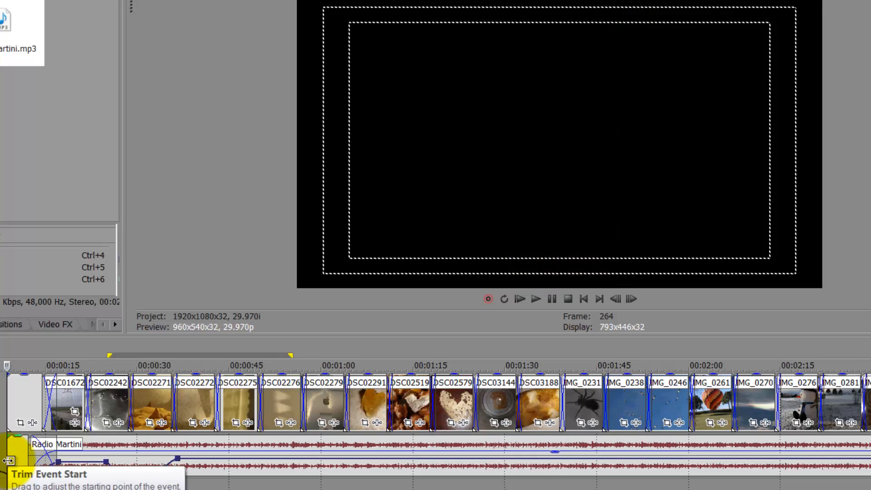
key(space)
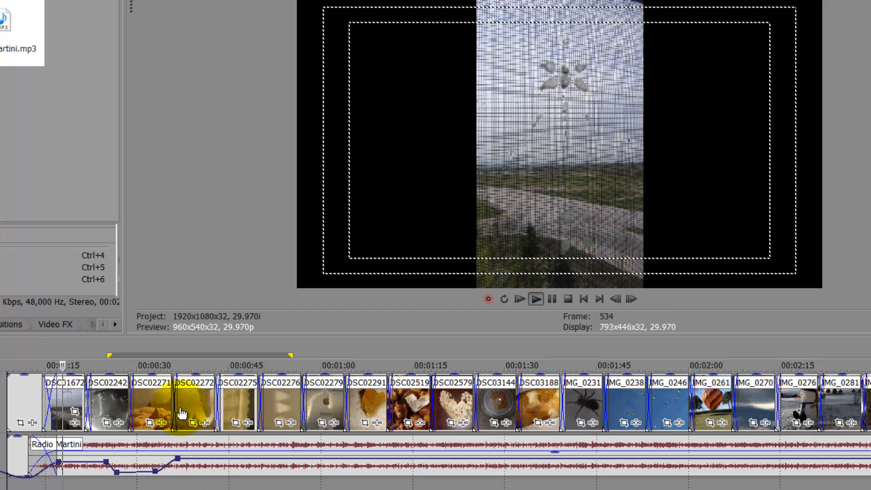
scroll(108, 402, up, 5)
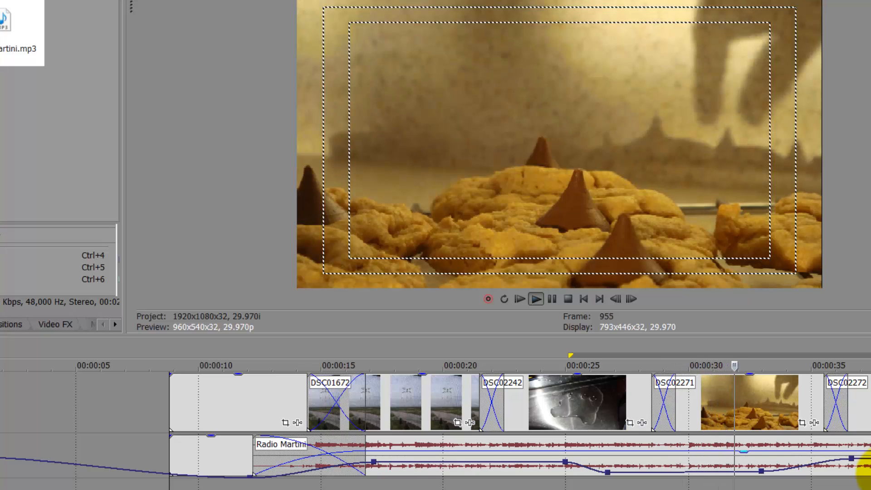
drag(850, 459, 847, 453)
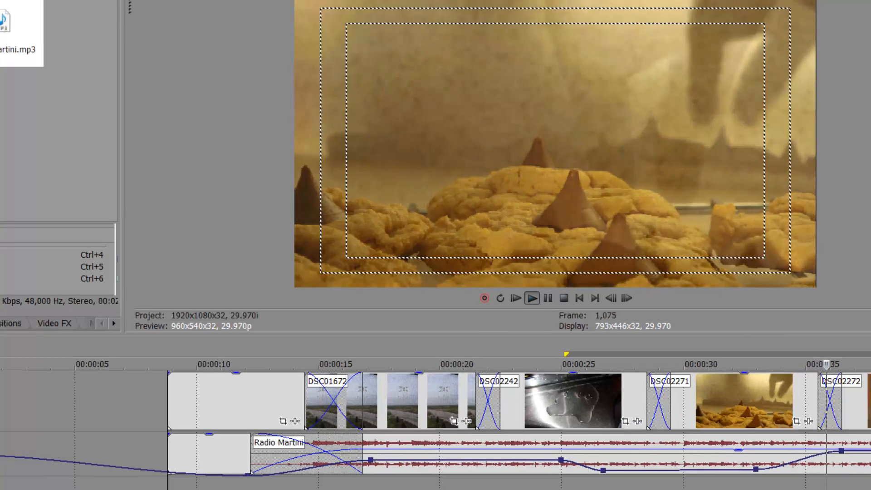
key(Return)
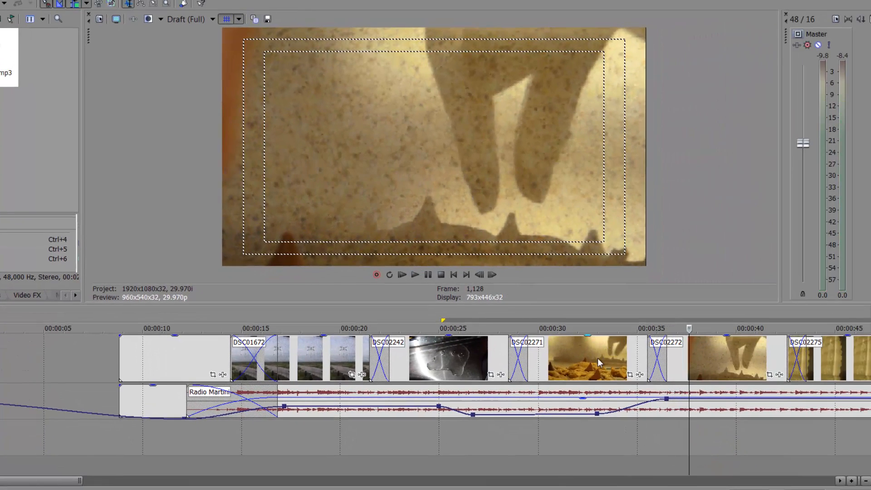
Step: Move photo DSC02271 earlier to overlap DSC02242 by 1.06, and play the timeline briefly
click(673, 379)
scroll(674, 379, down, 4)
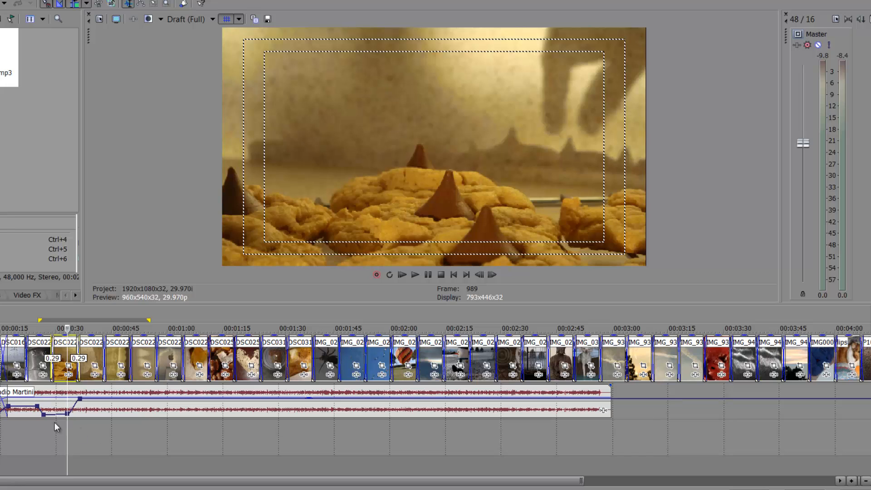
scroll(91, 417, up, 4)
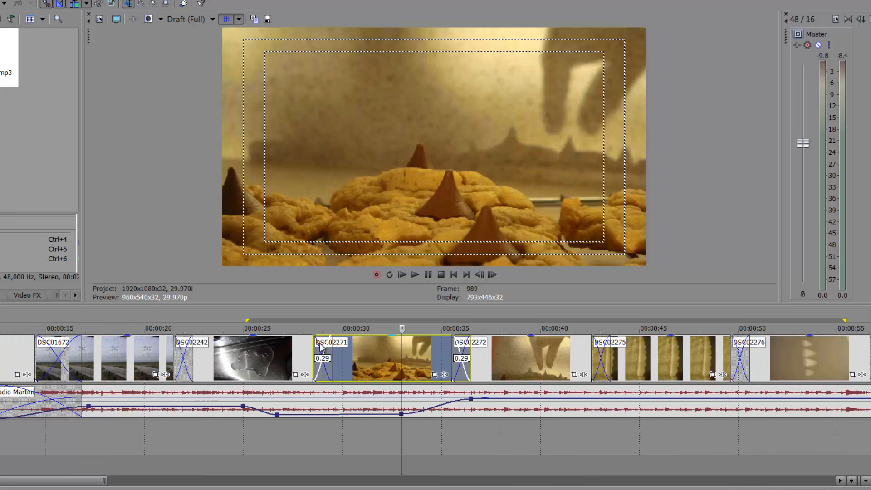
drag(358, 356, 353, 354)
key(space)
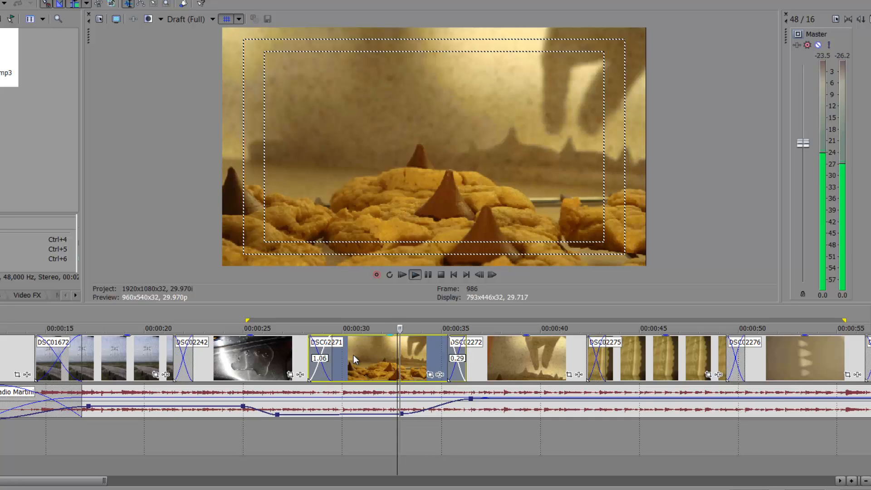
key(Return)
Step: Mute the Radio Martini track and, during playback, move photo DSC02272 to overlap DSC02271 by 1.00
click(344, 431)
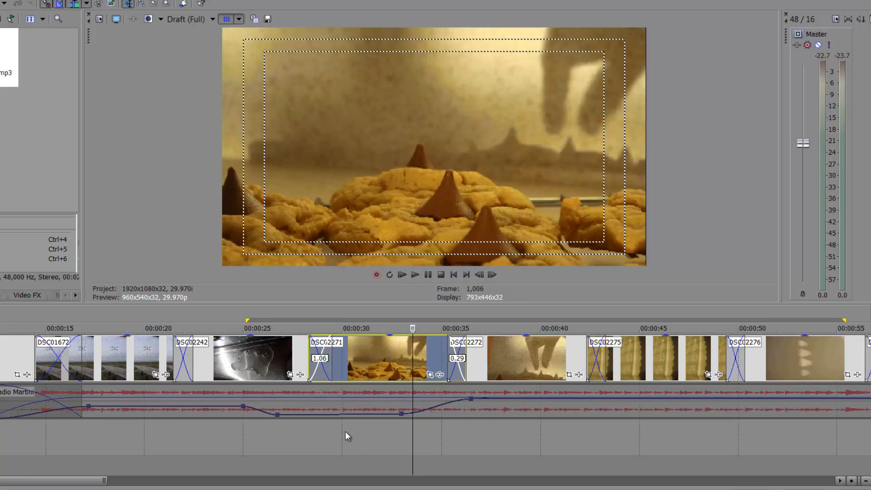
key(space)
drag(477, 358, 480, 357)
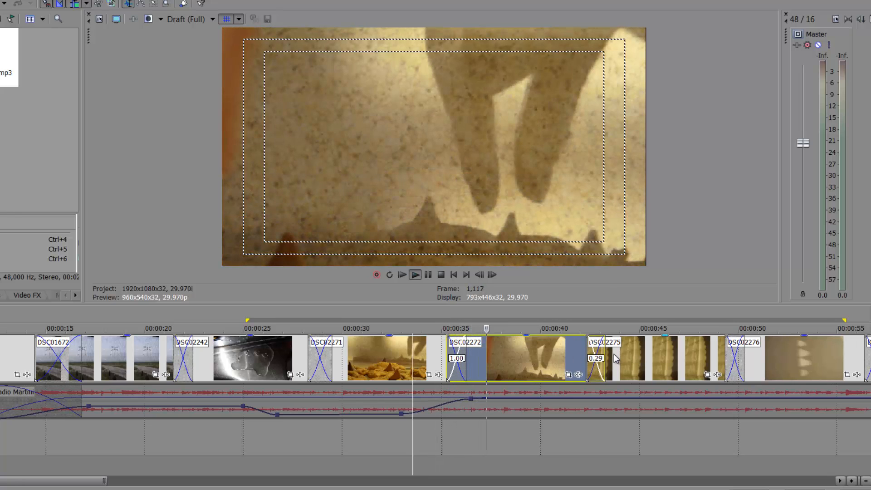
key(Return)
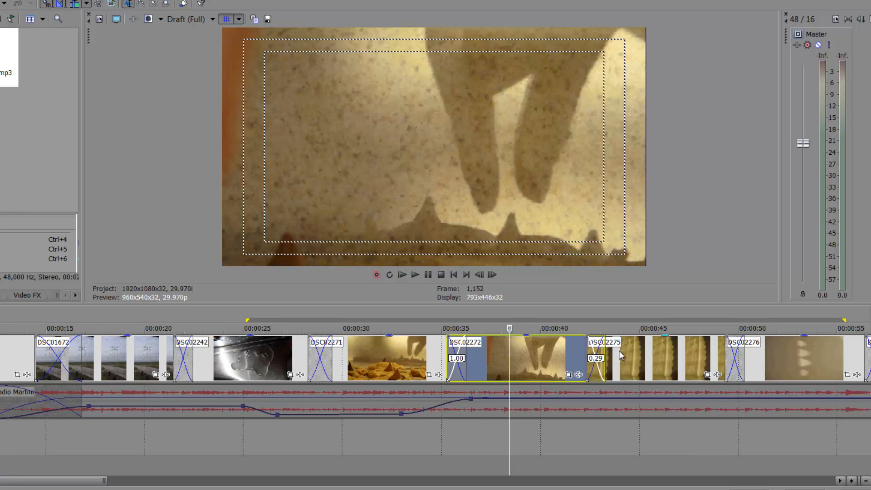
Step: Increase the overlap of photo DSC02275 with DSC02272 to 1.13, and of DSC02276 with DSC02275 to 1.28
drag(621, 331, 178, 363)
key(space)
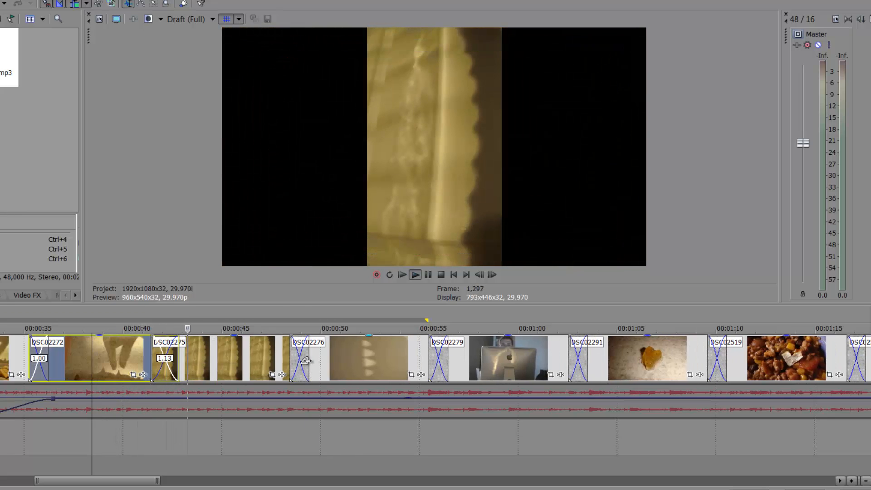
mouse_move(307, 362)
mouse_down()
mouse_move(282, 362)
mouse_move(308, 362)
mouse_up()
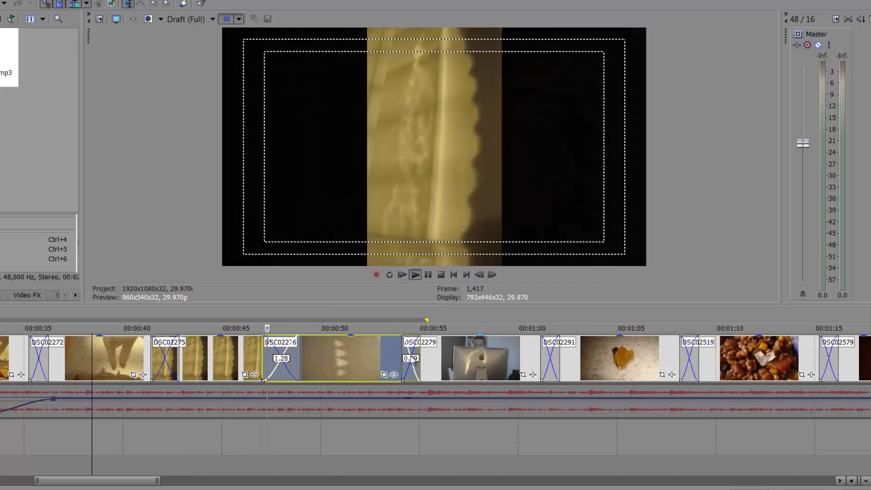
Step: Increase the overlap of photo DSC02279 with DSC02276 to 1.22, and of DSC02291 with DSC02279 to 1.13
drag(442, 350, 423, 355)
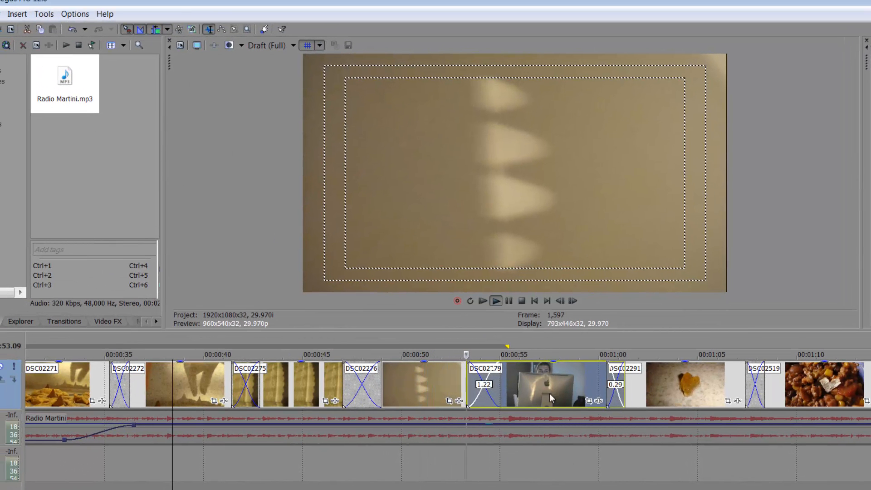
click(639, 386)
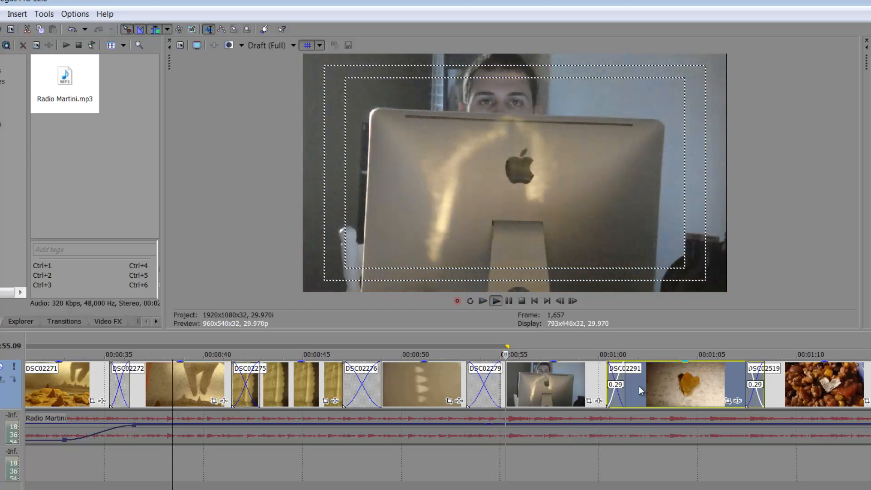
drag(648, 386, 639, 387)
drag(695, 353, 383, 323)
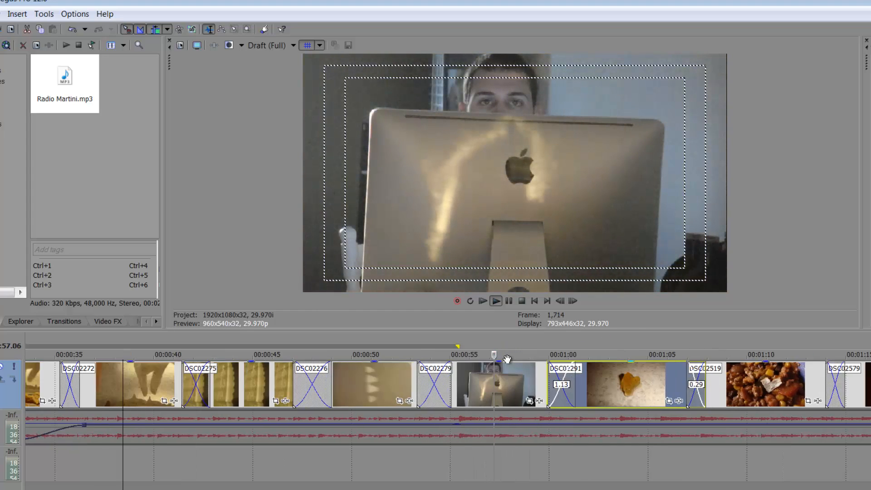
Step: Move photo DSC02519 to overlap DSC02291 by 1.24, and shorten its end with the following photos rippling along
drag(468, 390, 466, 392)
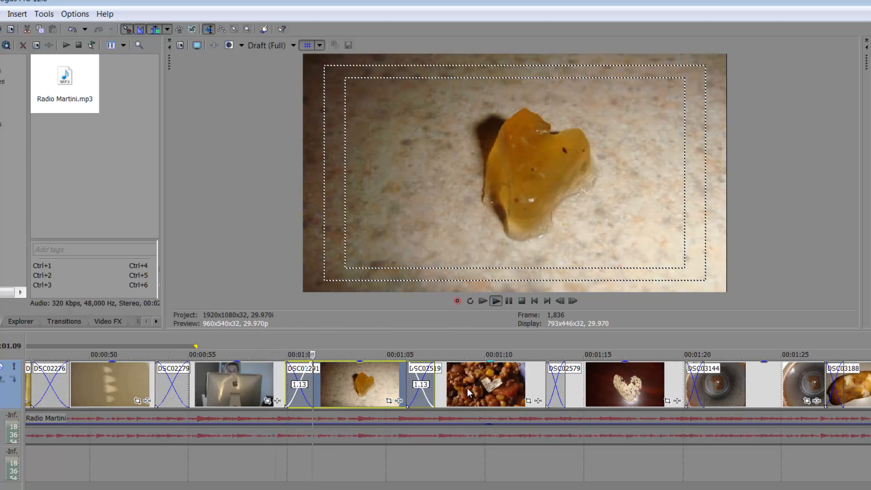
drag(498, 386, 496, 386)
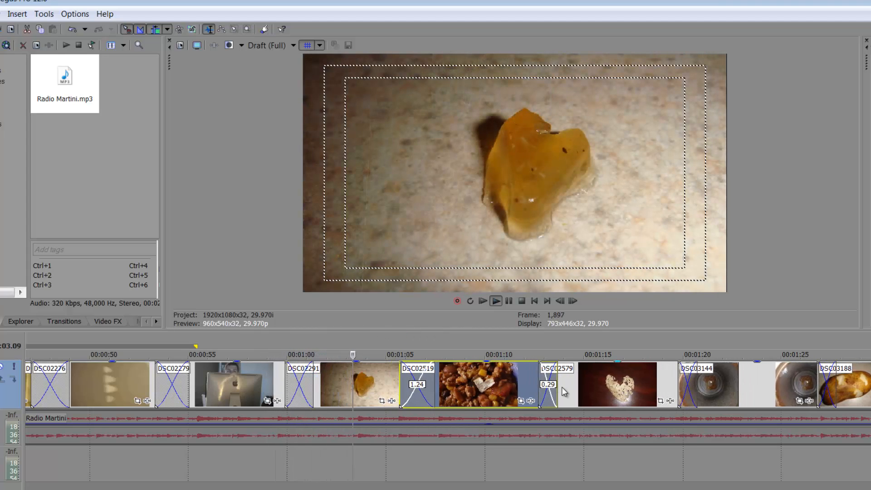
drag(557, 387, 530, 387)
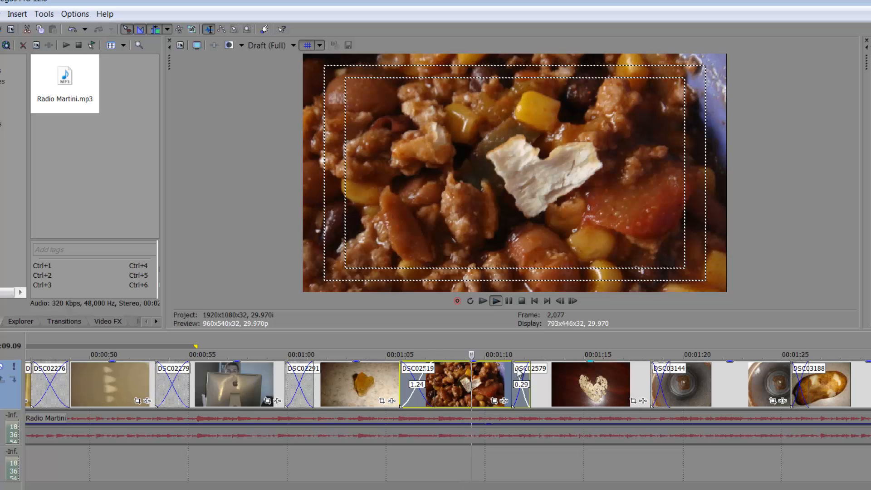
Step: Move photo DSC02579 to overlap DSC02519 by 1.07 and DSC03144 to overlap DSC02579 by 1.17, ending the playback on DSC03144
drag(556, 385, 552, 388)
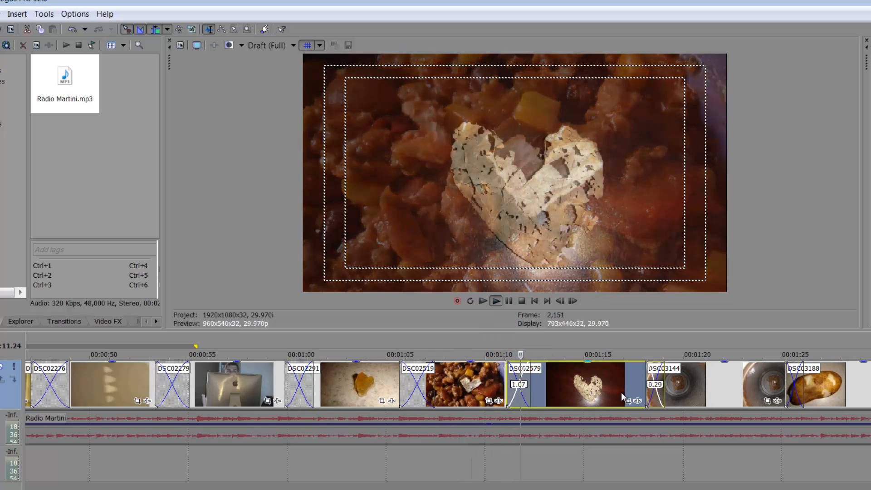
drag(719, 388, 704, 384)
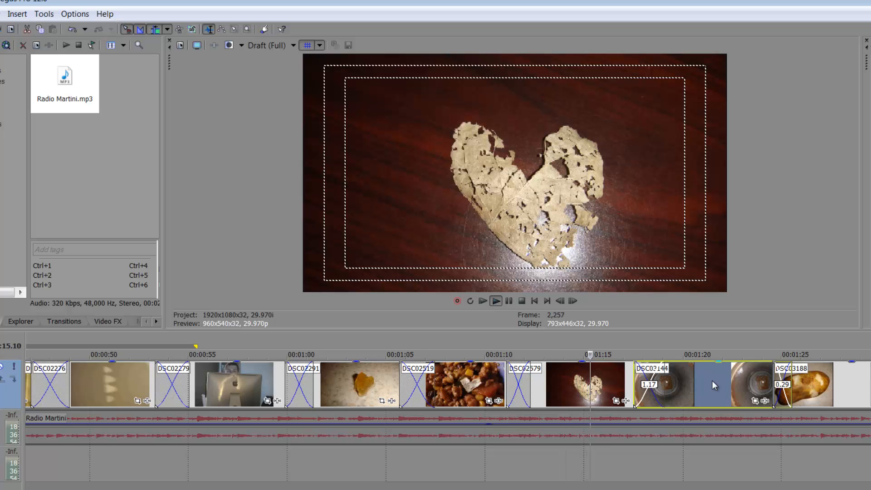
key(Return)
click(678, 392)
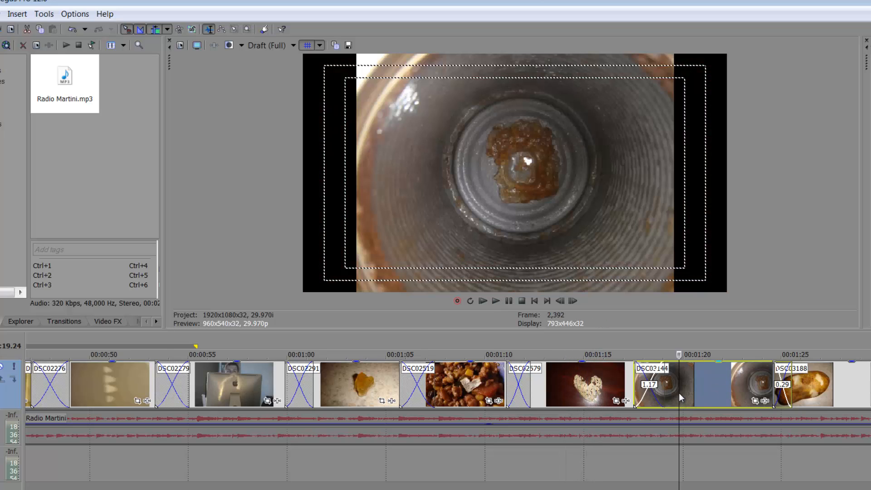
Step: Return to the beginning of the slideshow and place the cursor on photo DSC01672
scroll(679, 393, down, 5)
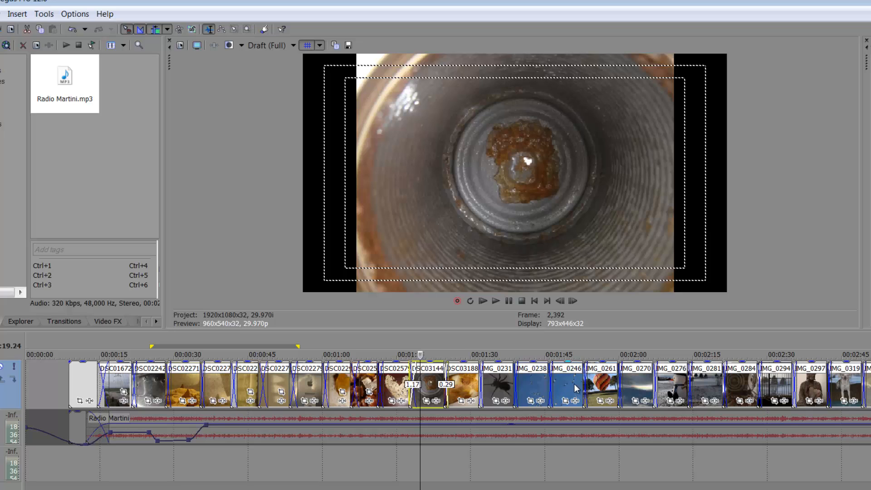
click(533, 386)
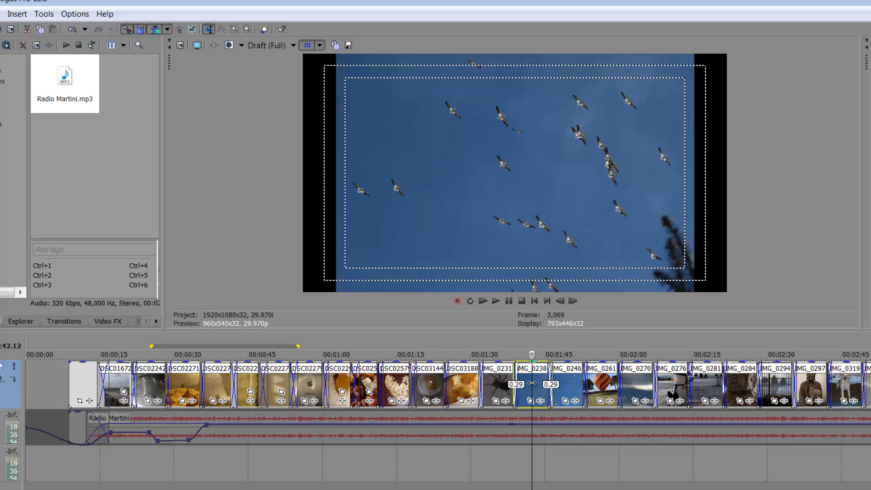
click(146, 386)
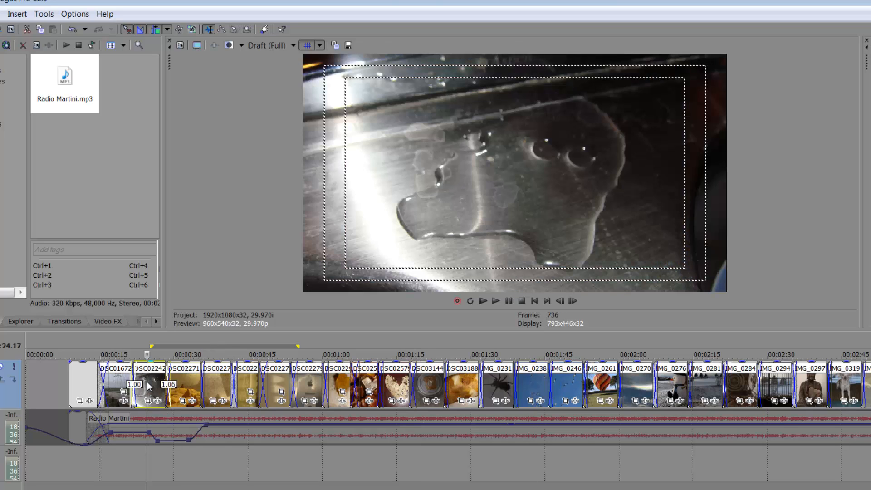
scroll(147, 383, up, 4)
scroll(147, 382, up, 3)
click(304, 392)
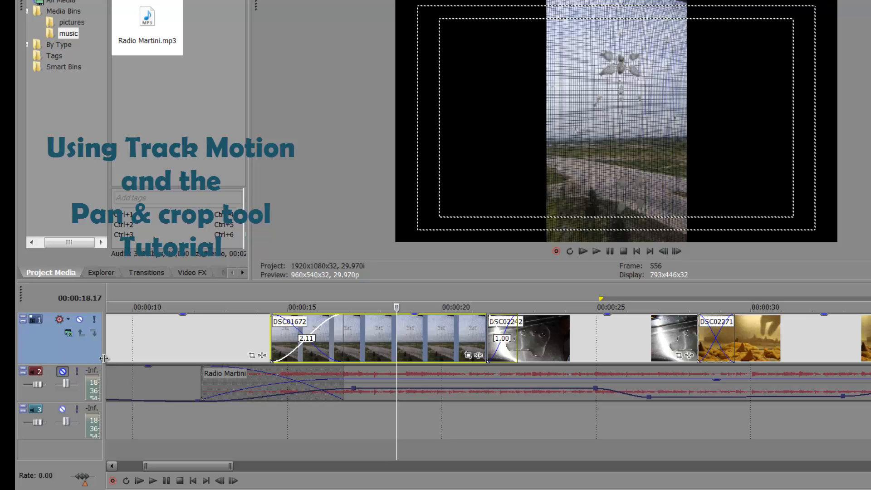
Step: Widen the track headers, and view the Track Motion settings of the photo track before closing them
drag(104, 358, 213, 361)
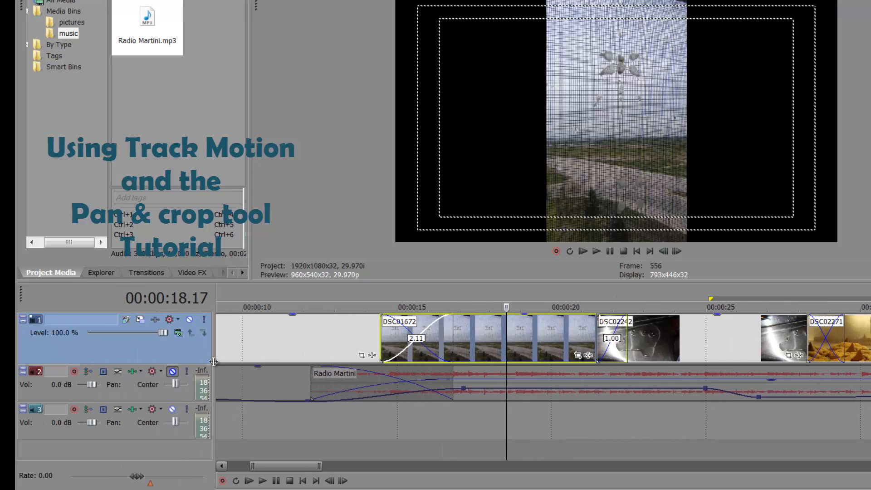
click(140, 319)
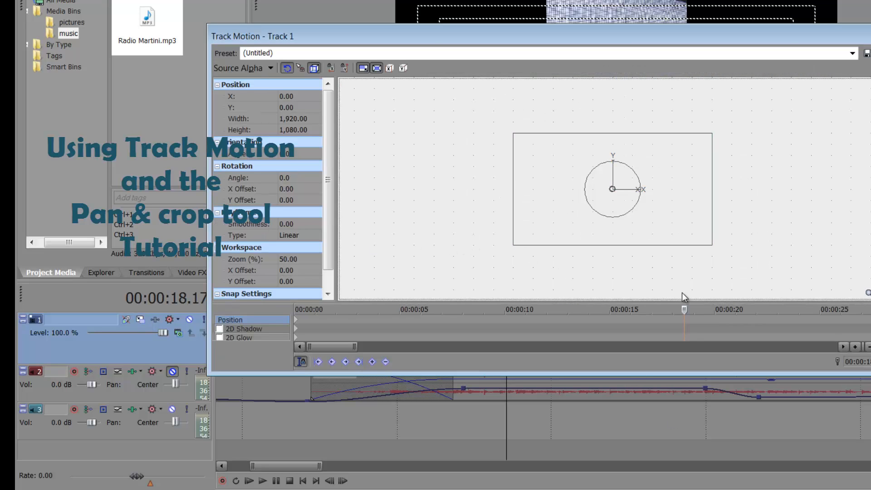
click(870, 36)
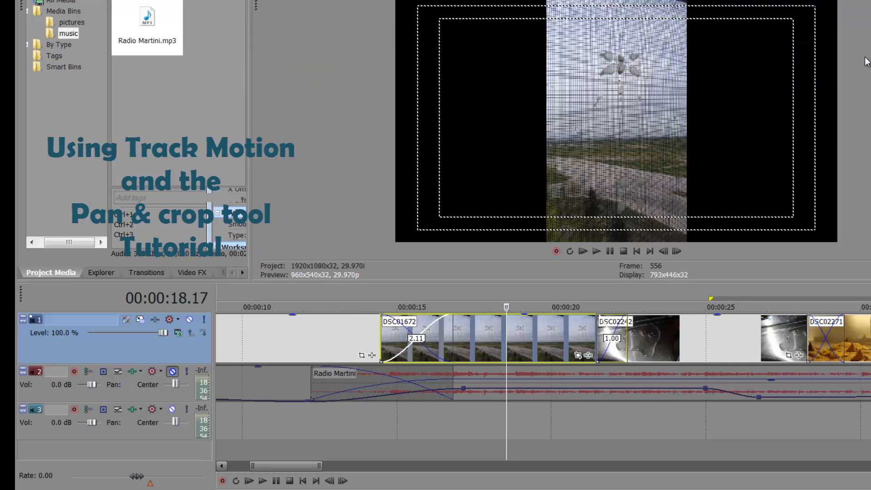
Step: Open Event Pan/Crop for photo DSC01672, and arrange its window beside the video preview and above the timeline
click(524, 339)
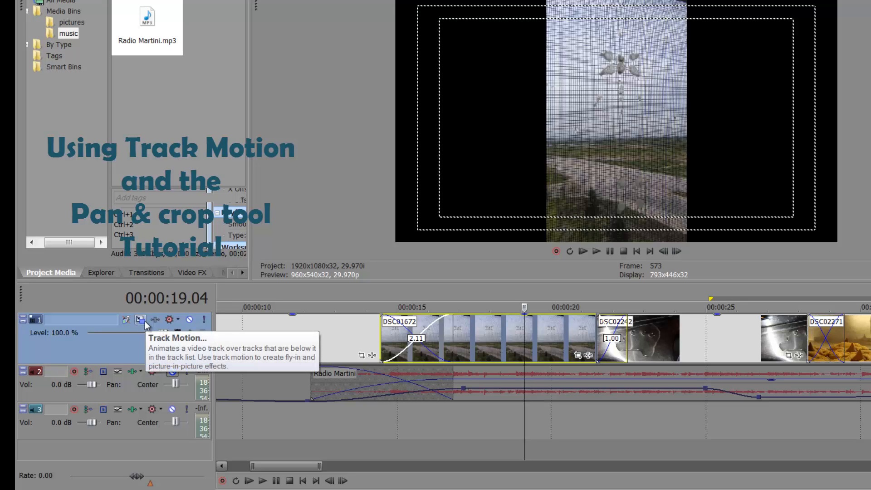
click(578, 356)
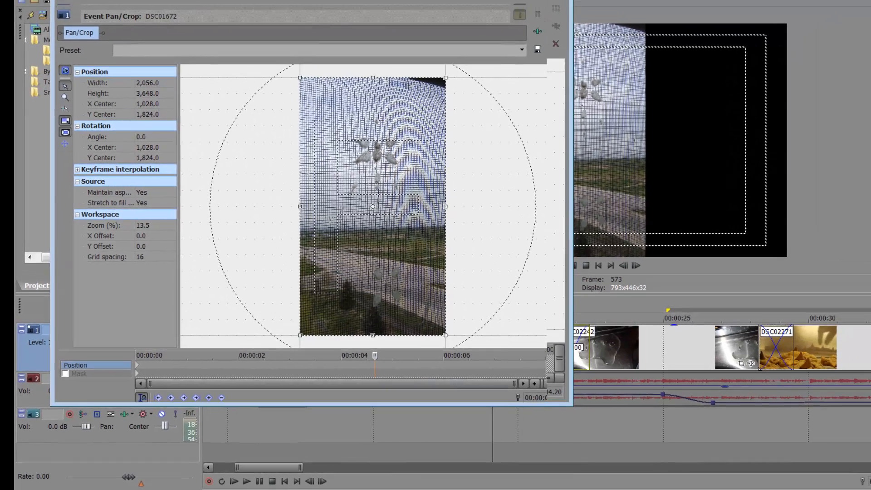
drag(572, 1, 453, 109)
drag(231, 67, 489, 70)
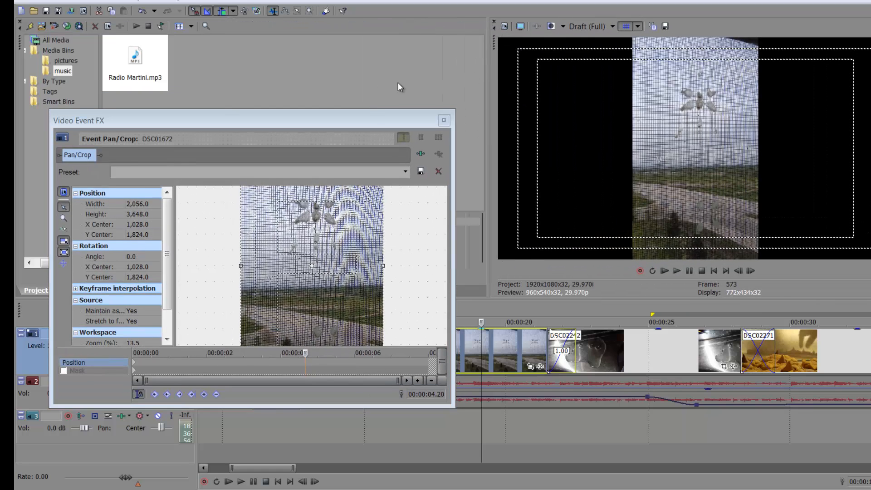
drag(372, 121, 356, 0)
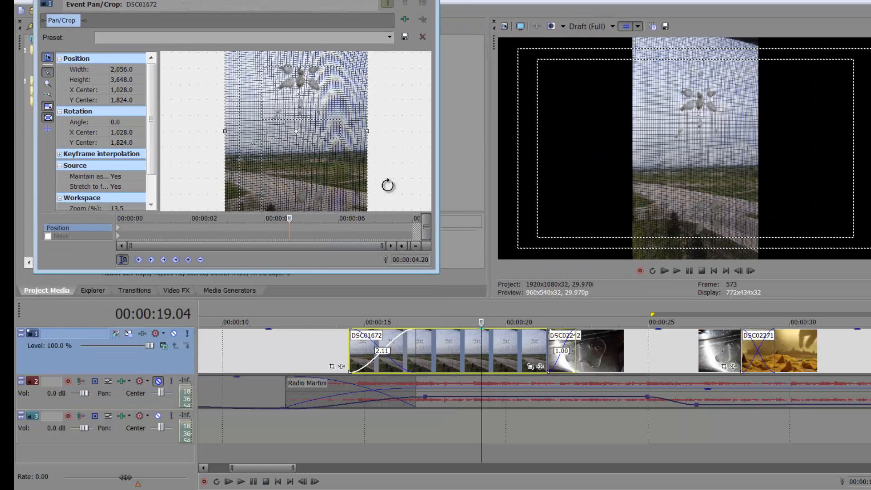
drag(434, 269, 503, 336)
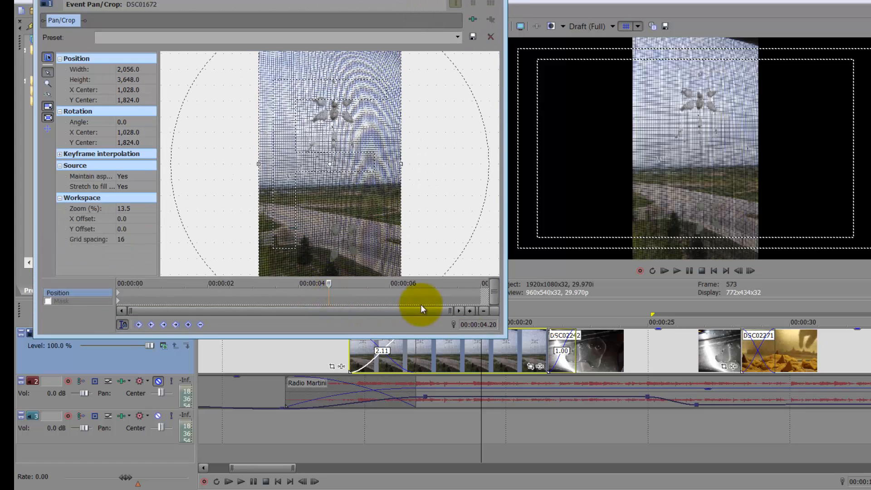
drag(506, 335, 508, 313)
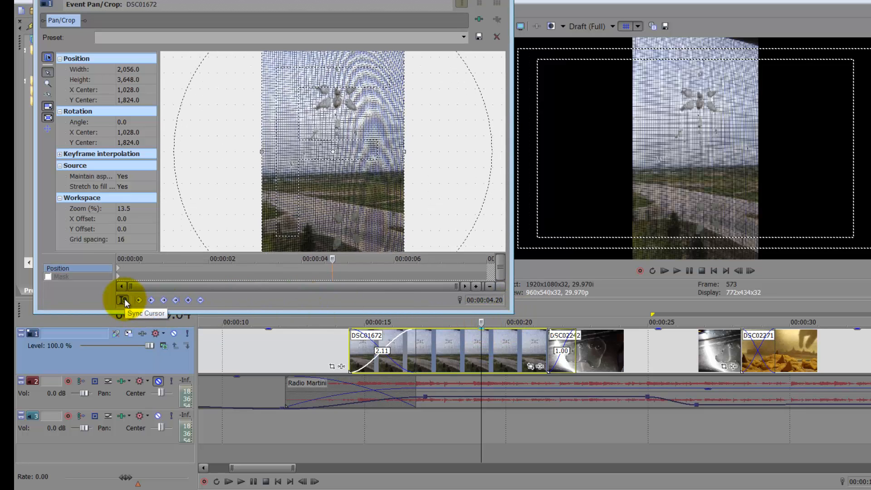
Step: Scrub through photo DSC01672 with the synced cursor, and place the cursor at the photo's start
drag(332, 258, 360, 259)
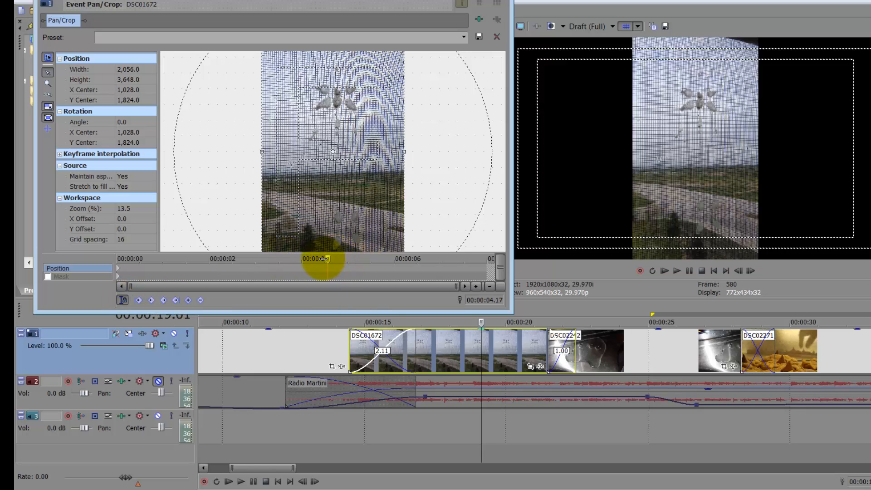
click(476, 322)
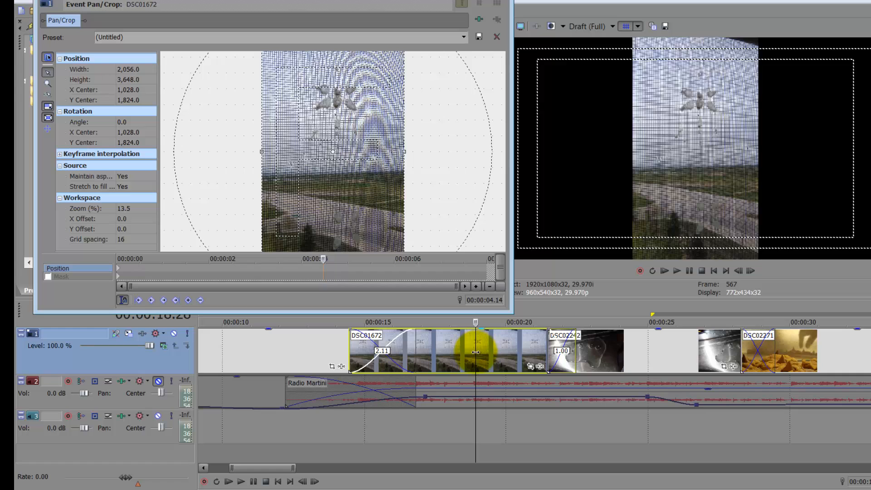
drag(475, 352, 348, 365)
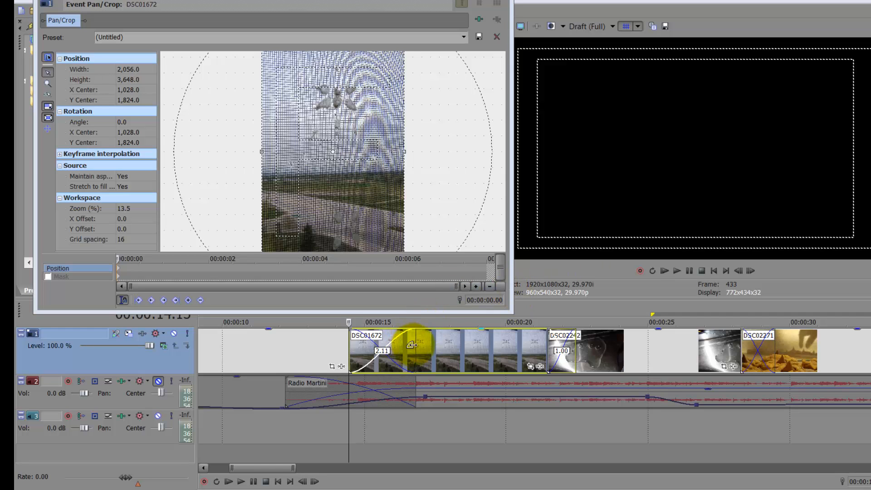
Step: Turn off automatic ripple editing, and trim the end of the preceding event so it stops short of photo DSC01672
drag(352, 1, 335, 26)
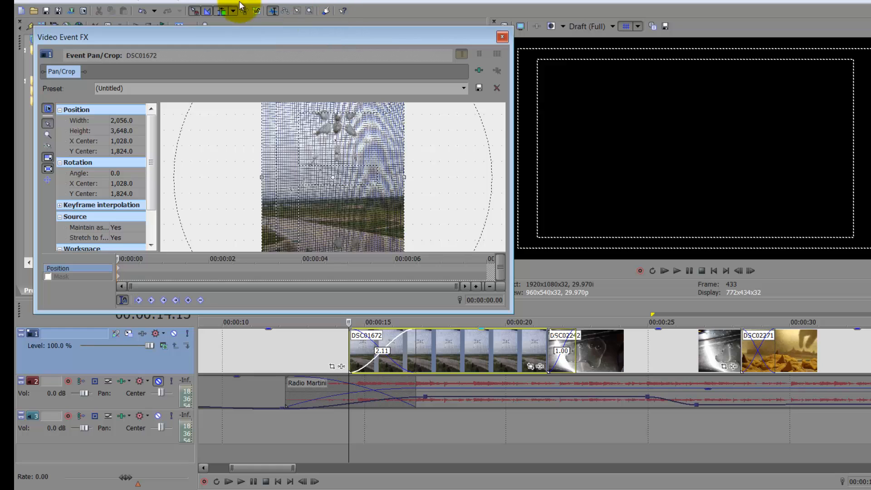
click(222, 11)
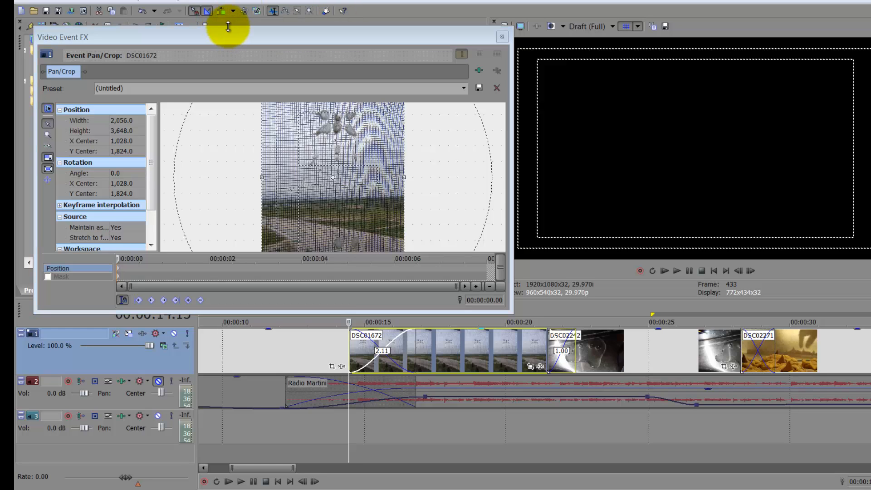
drag(228, 27, 230, 2)
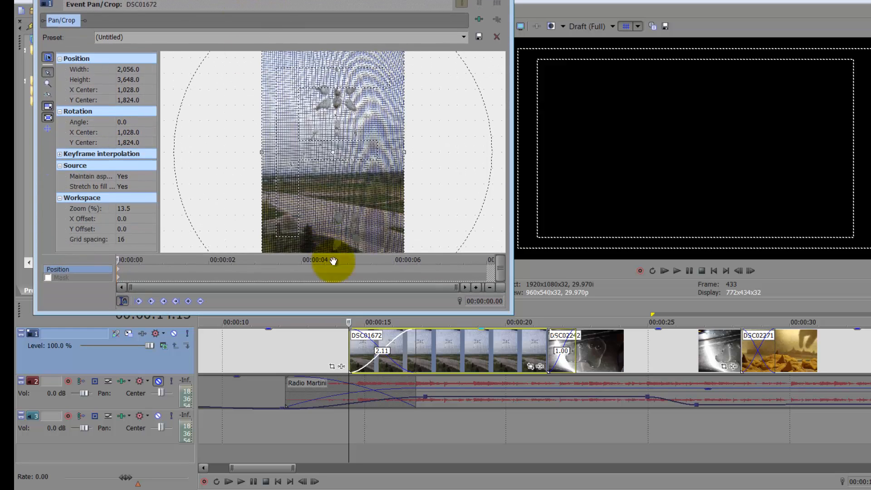
drag(417, 355, 352, 351)
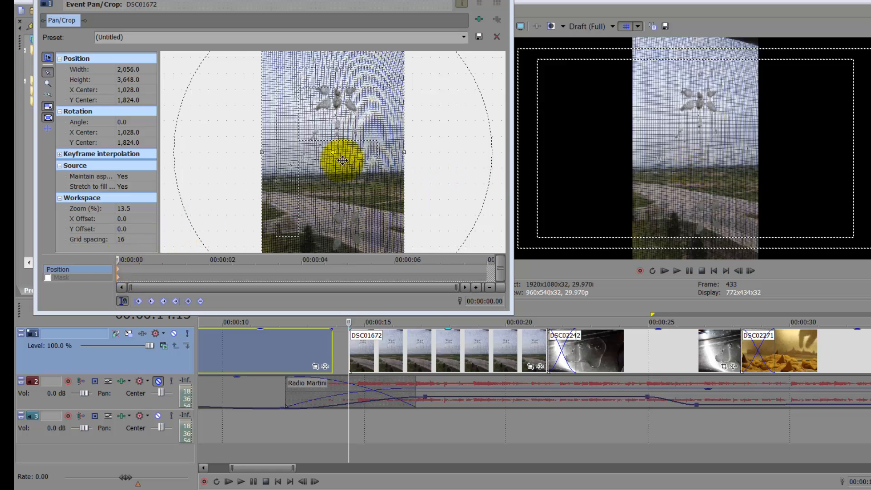
Step: Enlarge the crop frame of DSC01672 to 2,393.5 by 4,246.8, and reshape it without a locked aspect ratio to 2,341.4 by 3,752.1
scroll(430, 187, down, 3)
scroll(430, 188, down, 1)
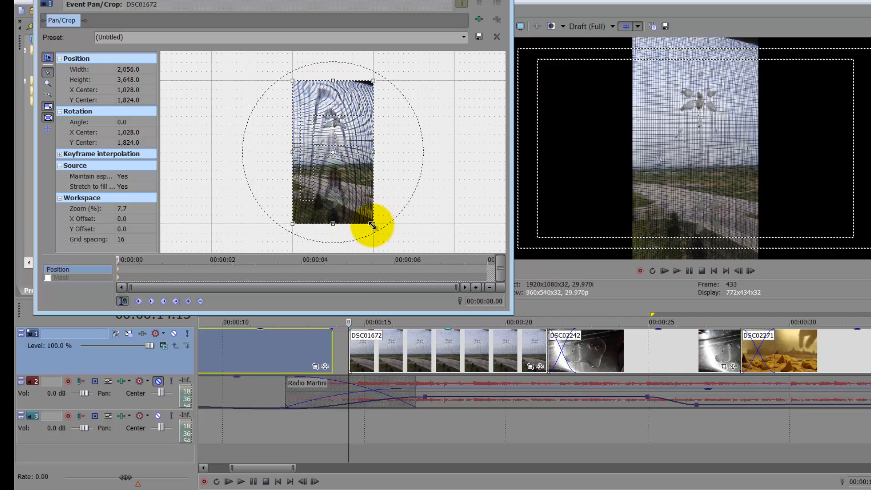
drag(372, 224, 392, 247)
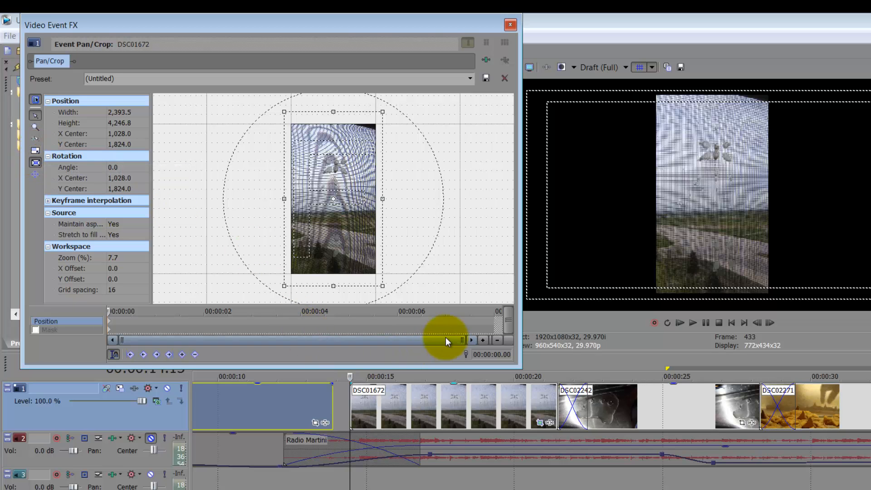
mouse_move(383, 288)
mouse_down()
mouse_move(363, 266)
mouse_move(334, 265)
mouse_move(347, 277)
mouse_move(399, 277)
mouse_move(378, 268)
mouse_move(382, 278)
mouse_up()
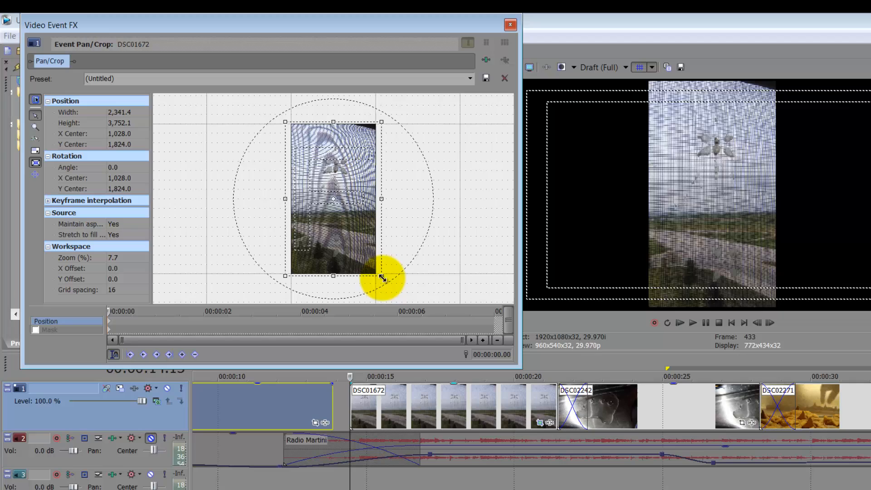
Step: Lock the crop frame's aspect ratio and shrink the frame to 2,003.0 by 3,209.8
click(35, 150)
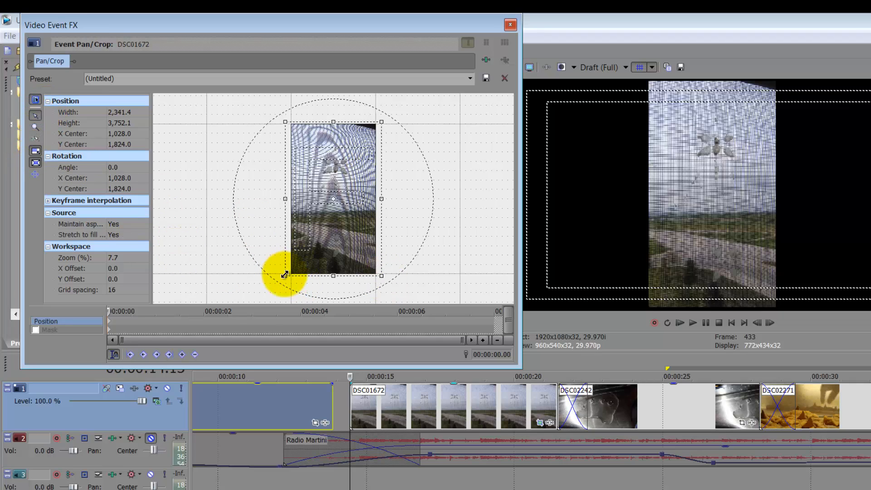
mouse_move(284, 272)
mouse_down()
mouse_move(321, 272)
mouse_move(332, 259)
mouse_move(292, 284)
mouse_up()
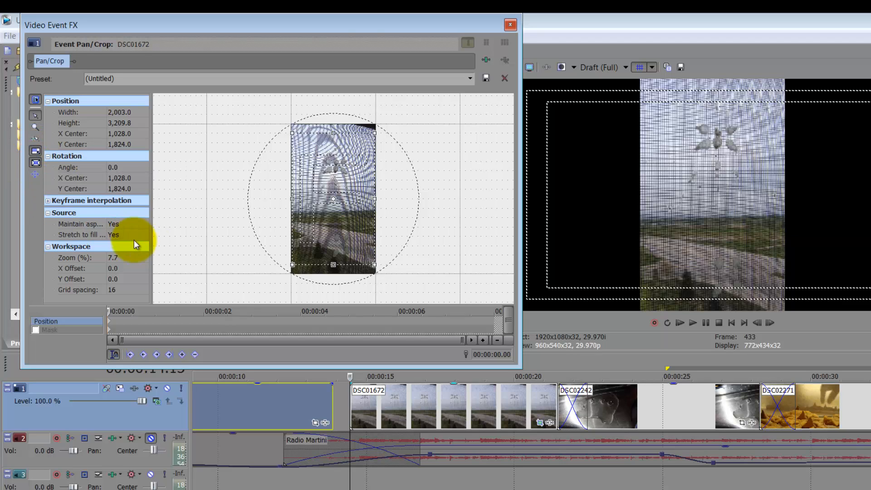
Step: Widen the Pan/Crop property column, and set both Maintain aspect ratio and Stretch to fill frame to No
drag(152, 229, 202, 233)
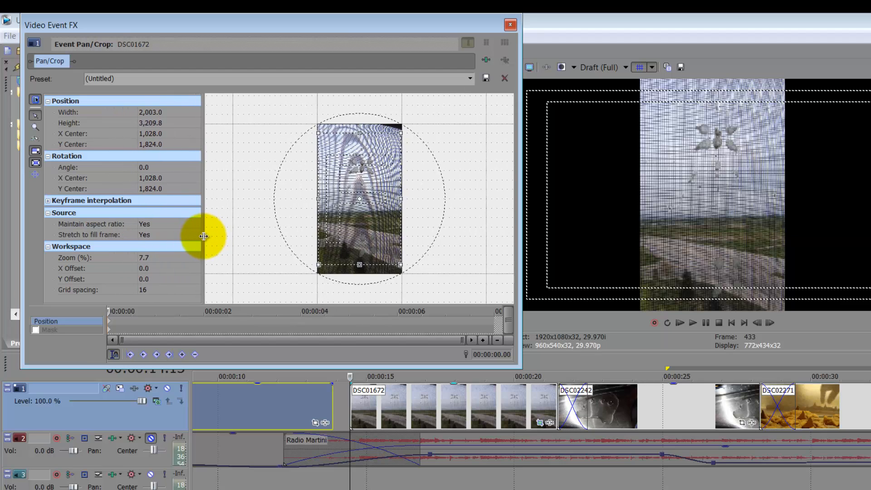
click(148, 223)
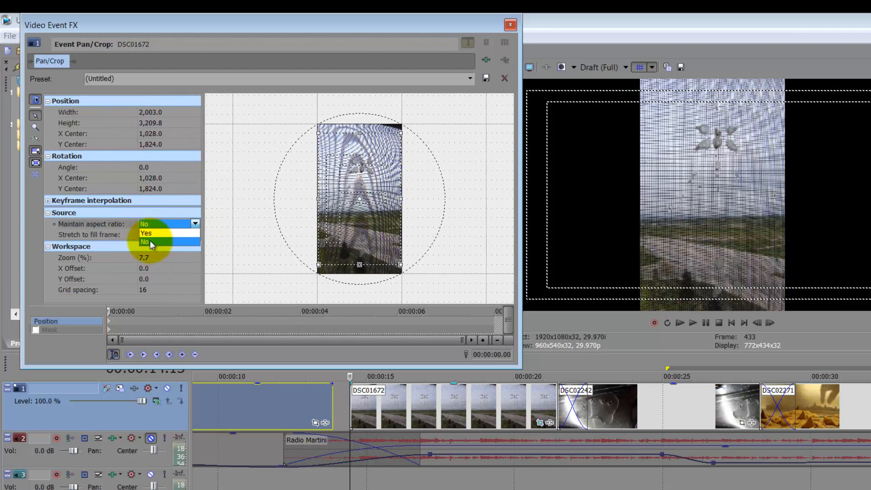
click(149, 241)
click(152, 235)
click(151, 253)
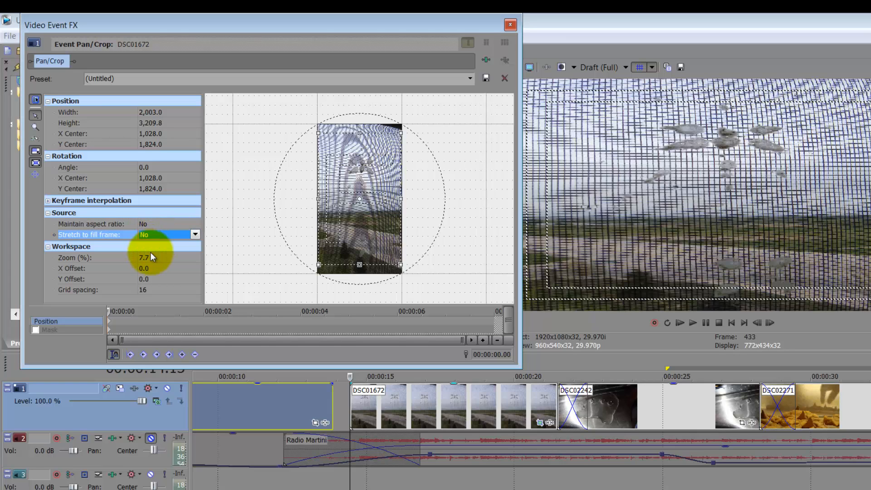
Step: Set both Maintain aspect ratio and Stretch to fill frame to Yes for DSC01672
click(173, 224)
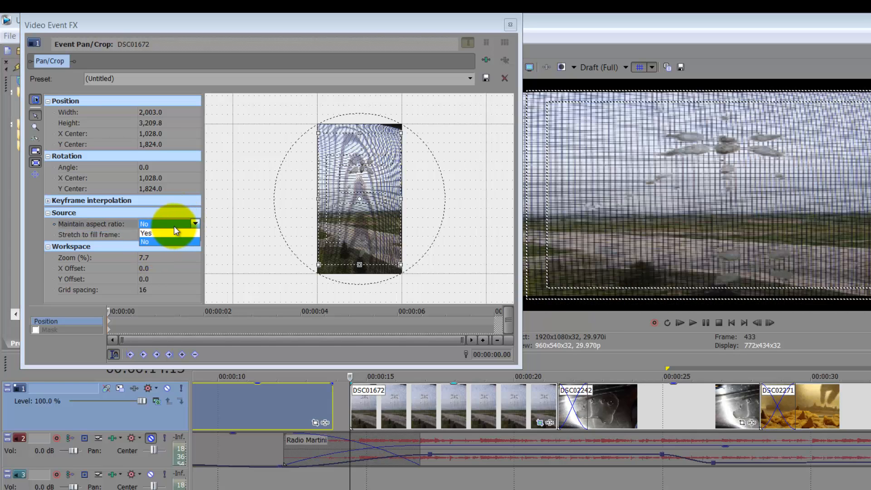
click(176, 233)
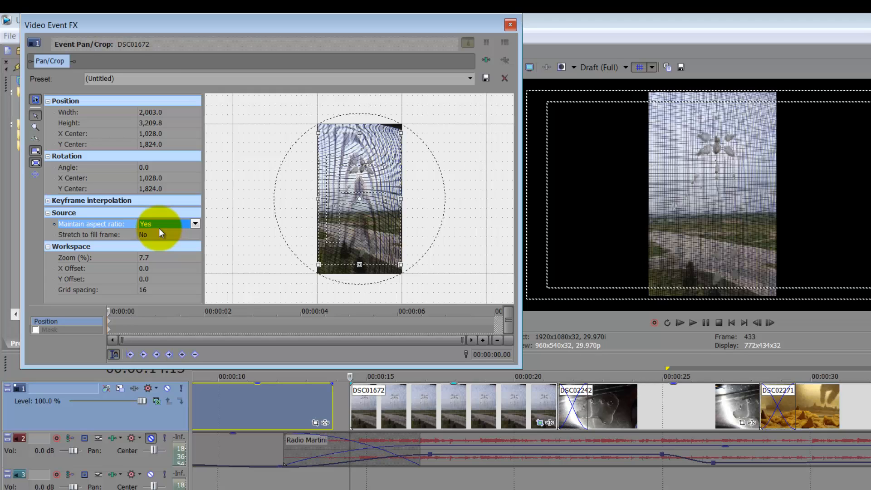
click(148, 233)
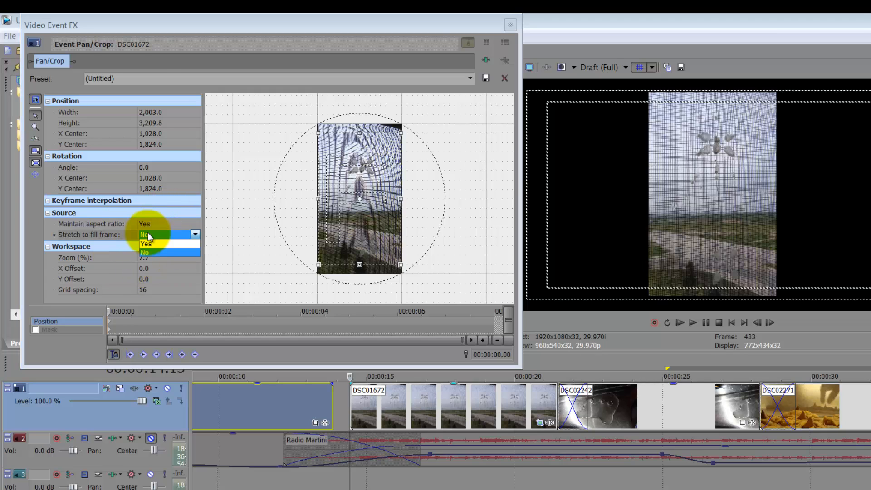
click(152, 244)
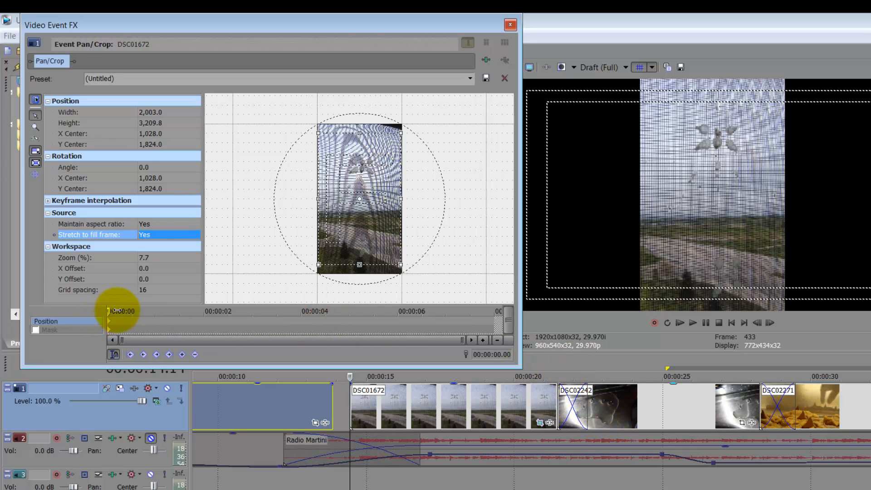
click(59, 323)
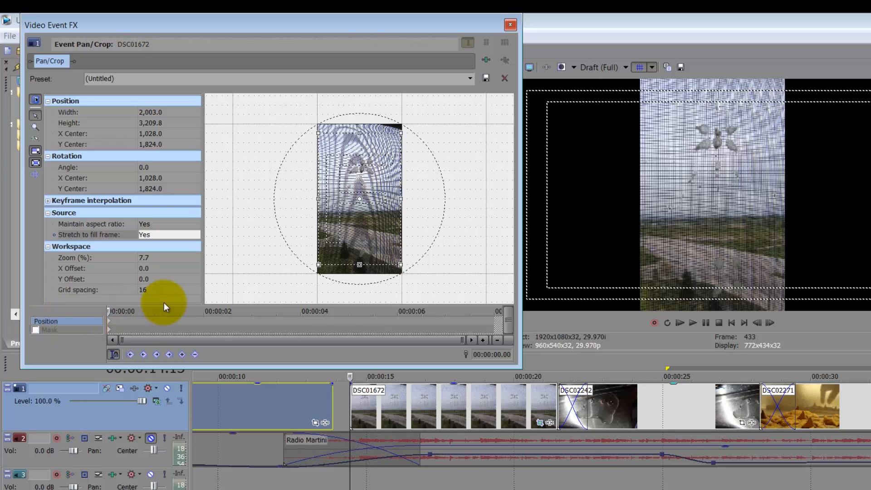
Step: Add a keyframe at 00:00:08.00 with DSC01672's crop frame at 1,629.3 by 2,611.0, centred at 1,249.3, 1,446.5, and scrub through the movement
drag(113, 311, 529, 319)
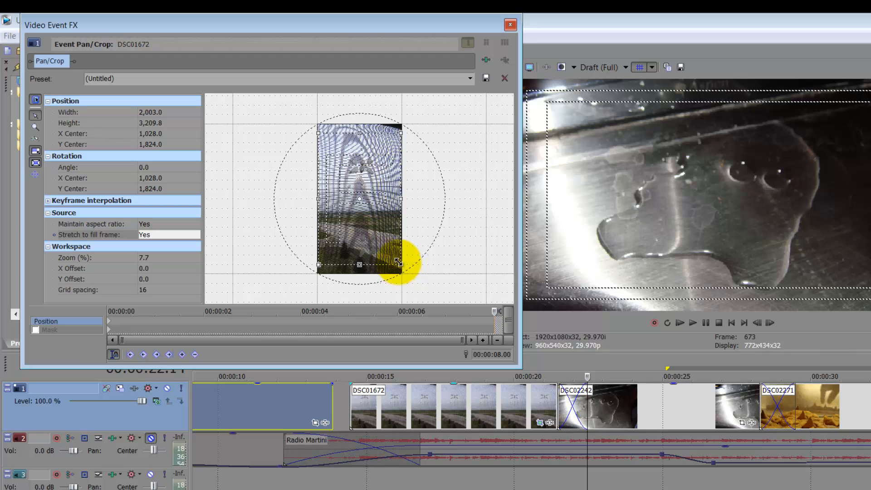
drag(398, 261, 393, 253)
drag(359, 221, 368, 206)
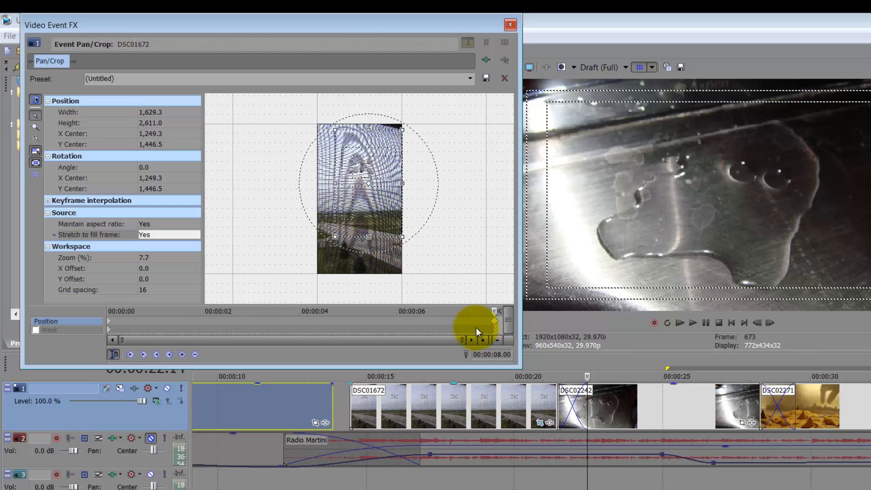
drag(491, 307, 344, 311)
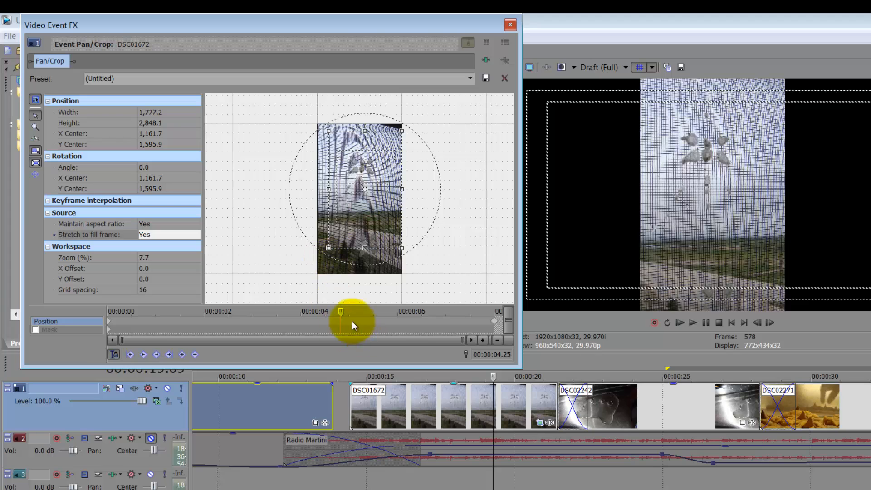
drag(338, 311, 502, 315)
Step: Open Event Pan/Crop for DSC02242 and shrink its crop frame to 3,009.3 by 1,696.0 at 00:00:03.22
click(670, 414)
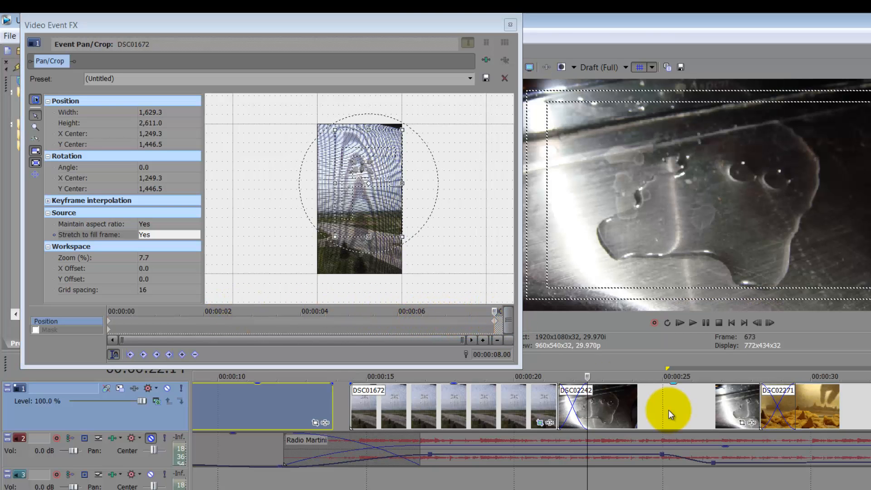
click(742, 423)
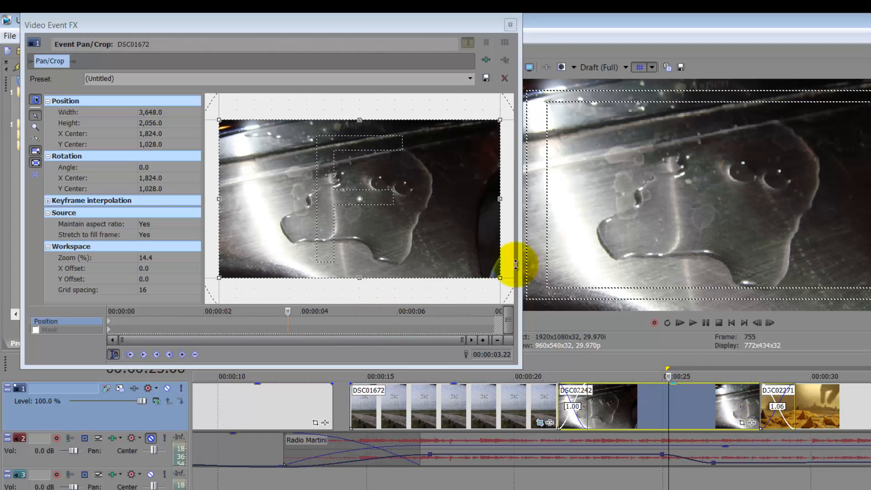
drag(500, 277, 473, 264)
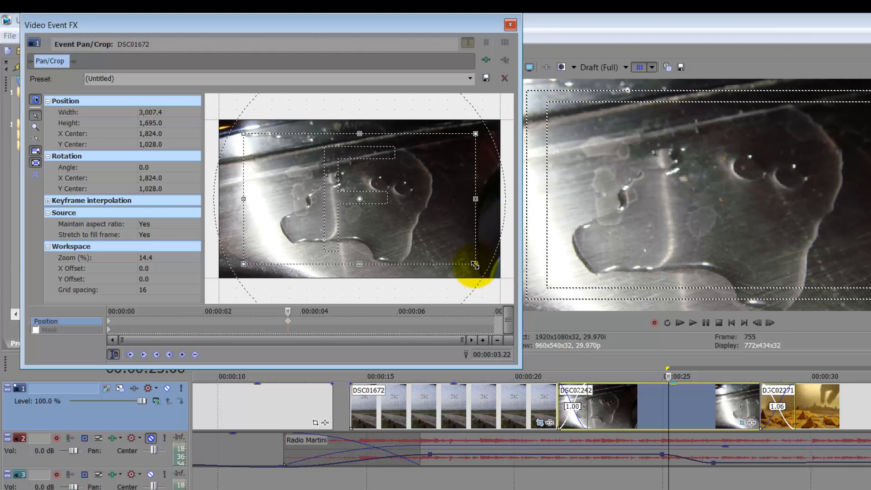
Step: Keyframe DSC02242's crop frame at 00:00:08.00 to 3,162.0 by 1,782.1, centred at 2,060.0, 1,034.9
drag(447, 317, 512, 323)
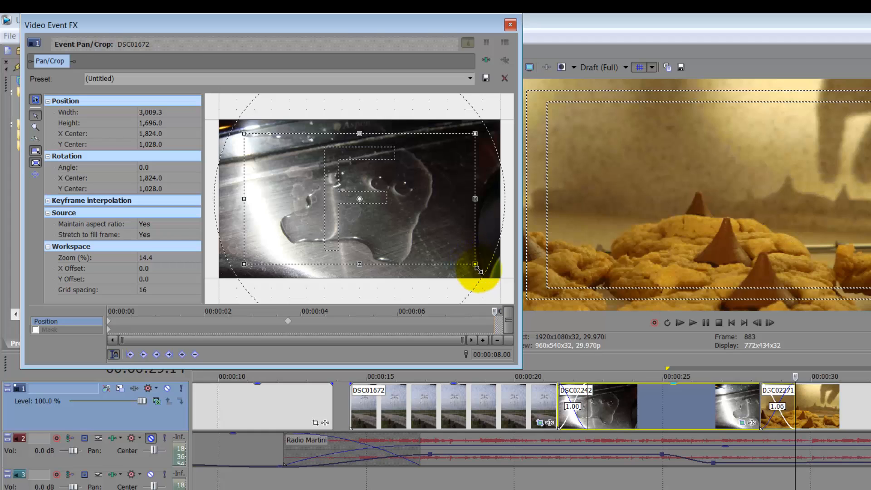
drag(478, 269, 484, 273)
drag(436, 241, 454, 241)
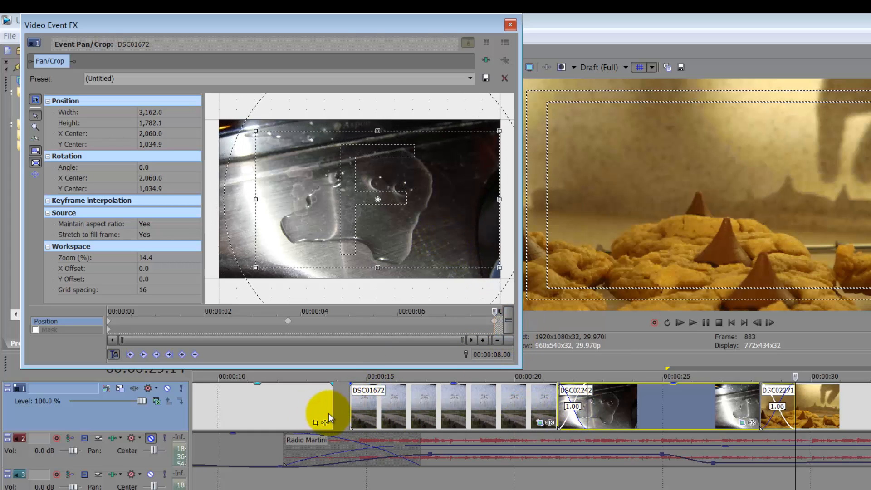
Step: Extend the event before DSC01672 over its start for a crossfade of 1.11, and play back the slideshow from just before it
drag(330, 415, 390, 417)
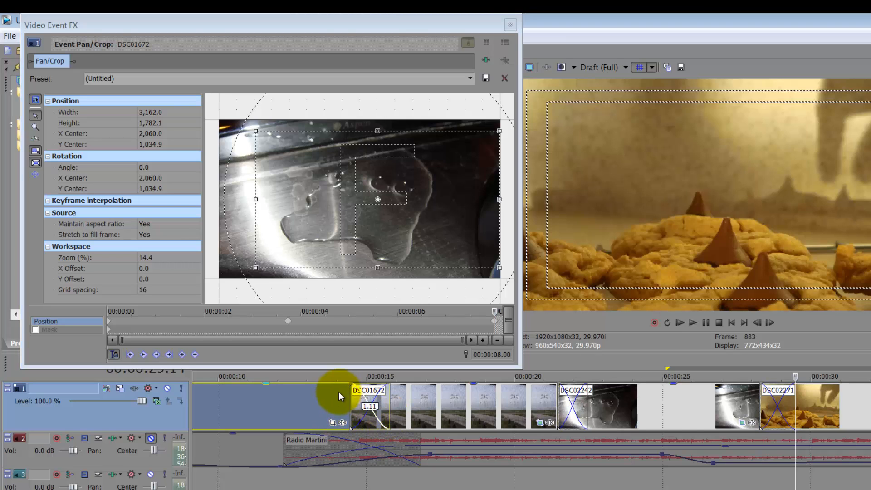
click(339, 391)
key(space)
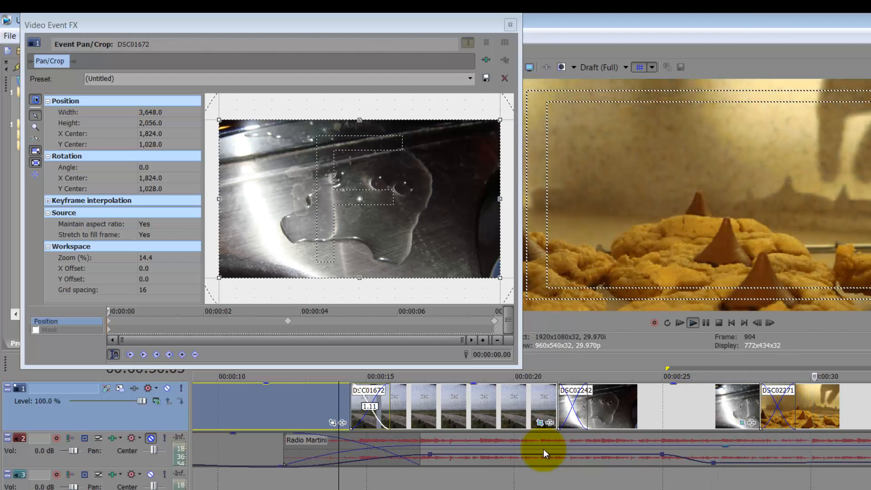
key(Return)
Step: Open Event Pan/Crop for DSC02271 and keyframe its crop frame at 00:00:00.24 to 2,787.1 by 1,570.8, centred at 2,344.7, 715.6
drag(866, 378, 395, 390)
click(287, 320)
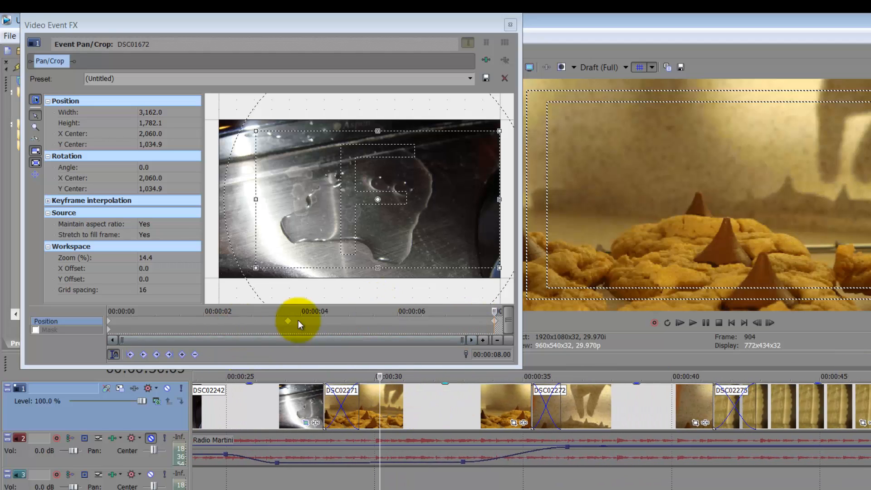
click(384, 419)
click(514, 422)
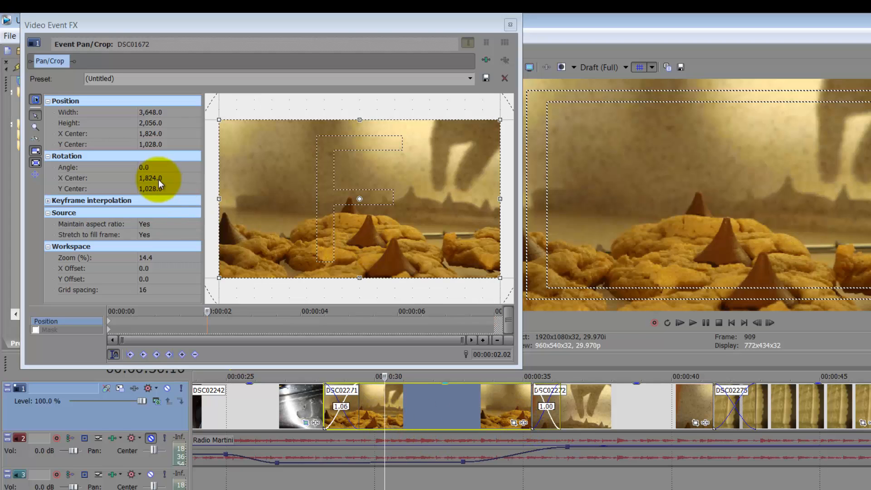
drag(206, 312, 146, 319)
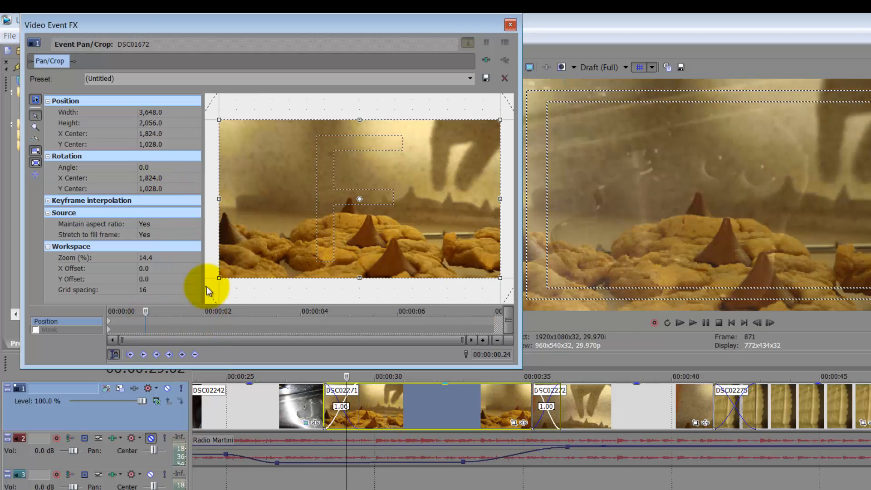
drag(219, 278, 252, 259)
drag(291, 230, 339, 200)
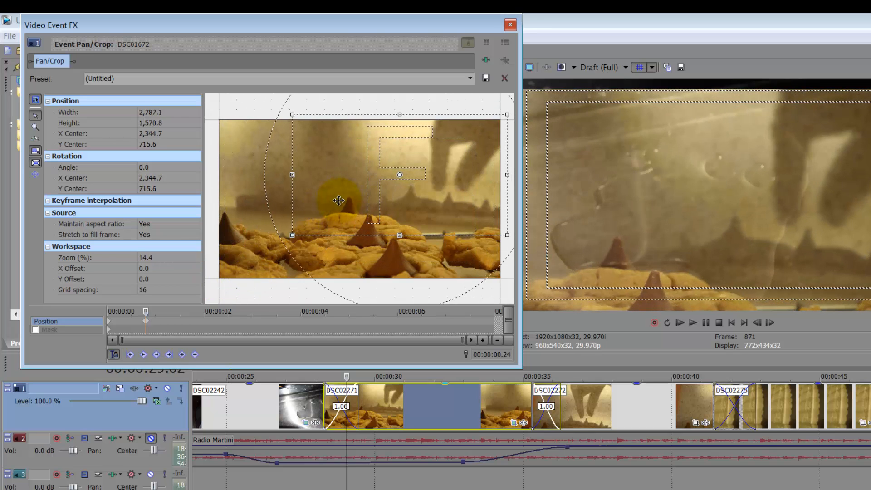
Step: Keyframe DSC02271's crop frame to 3,203.7 by 1,805.6 at 00:00:04.28 and to 3,770.3 by 2,124.9 at 00:00:08.00
drag(146, 312, 344, 324)
drag(292, 235, 277, 244)
drag(383, 189, 364, 195)
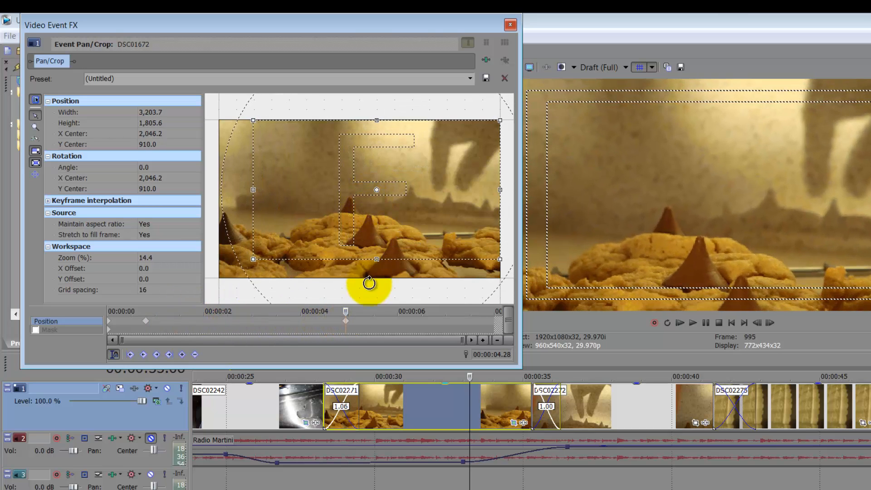
click(496, 317)
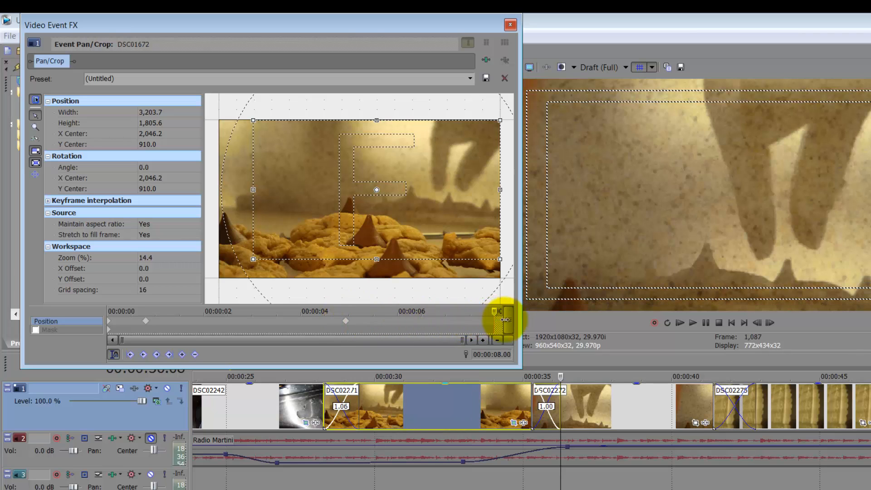
drag(247, 262, 212, 280)
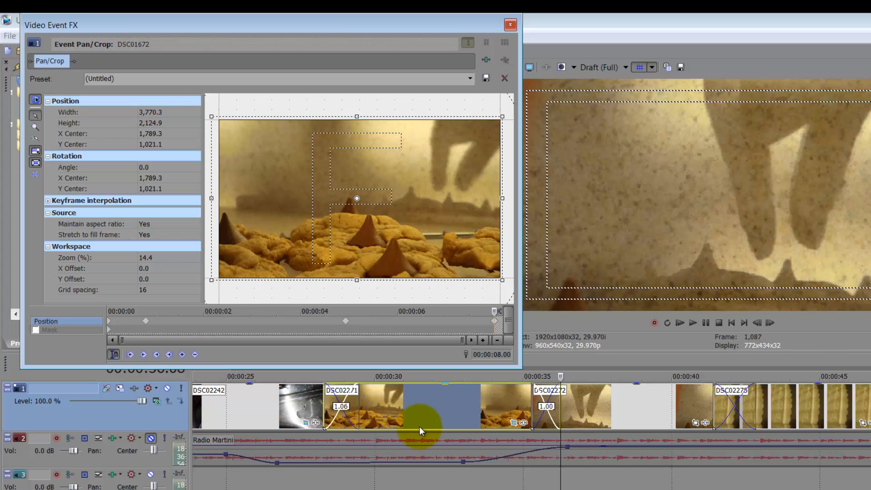
Step: Play back the crossfade from DSC02242 into DSC02271 twice to check the keyframed pan and zoom
click(298, 395)
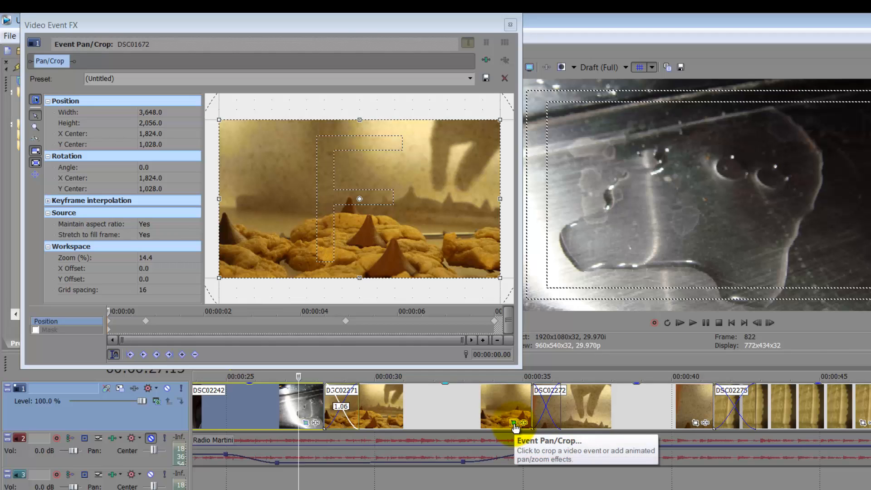
key(space)
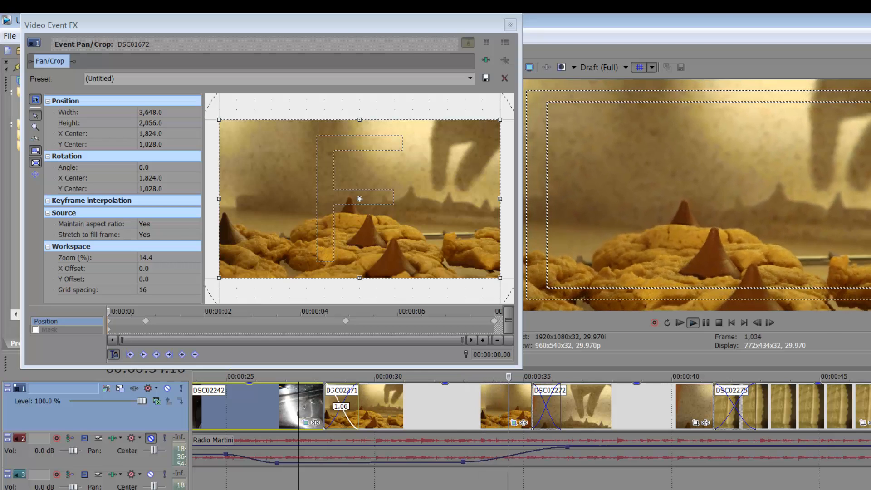
key(Return)
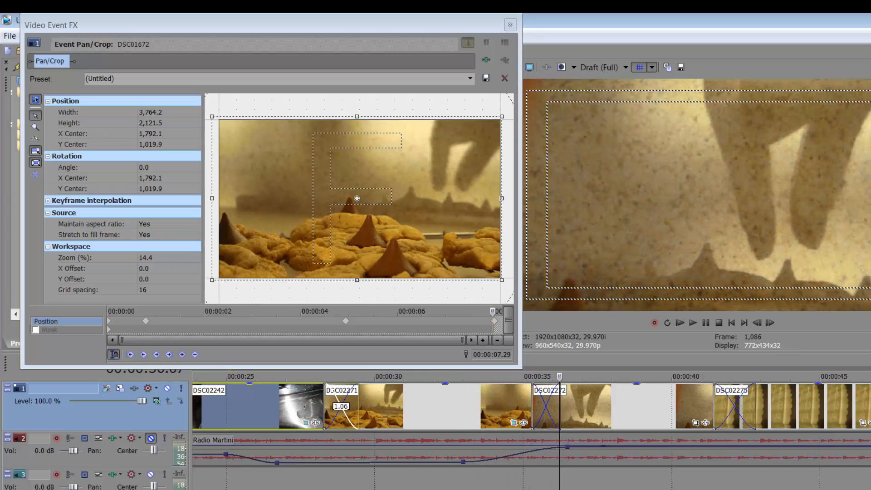
click(368, 467)
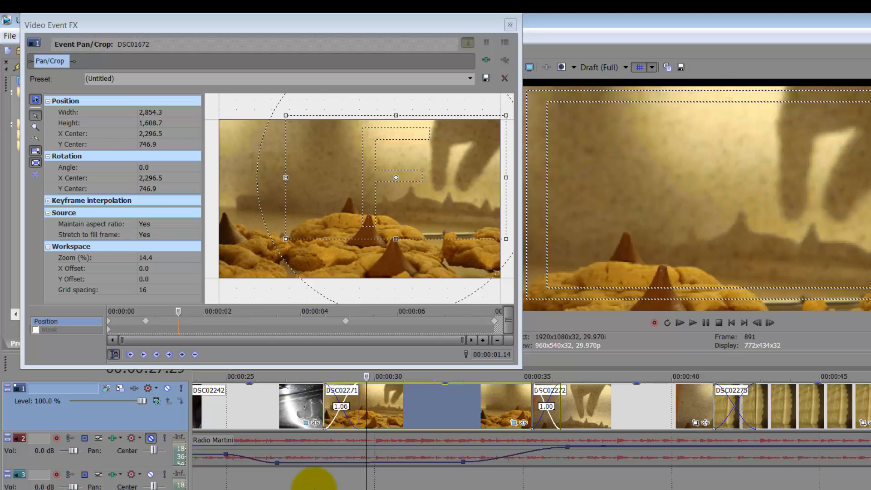
click(314, 482)
key(space)
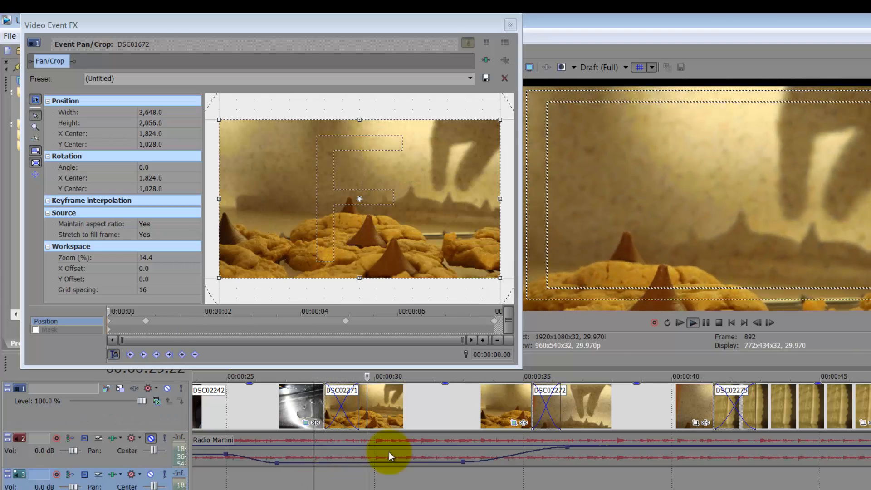
key(Return)
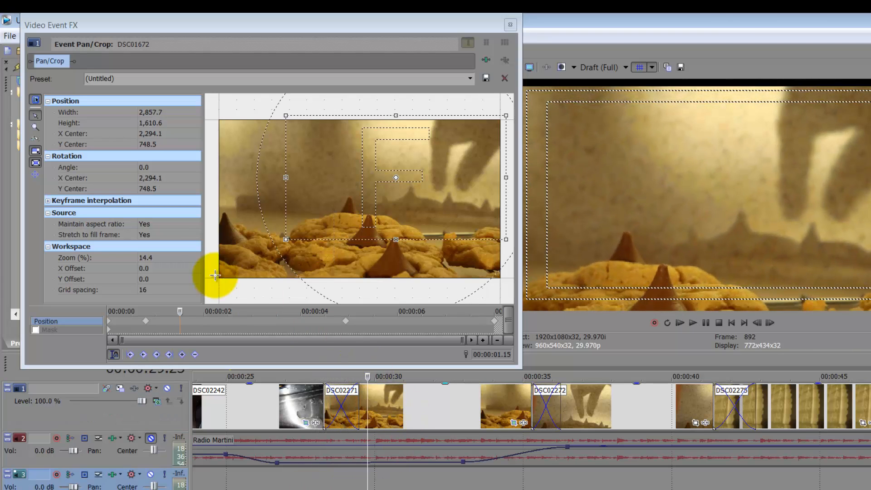
Step: Move DSC02271's 00:00:00.24 crop keyframe to the very start of the event, and play back the crossfade into it
click(146, 321)
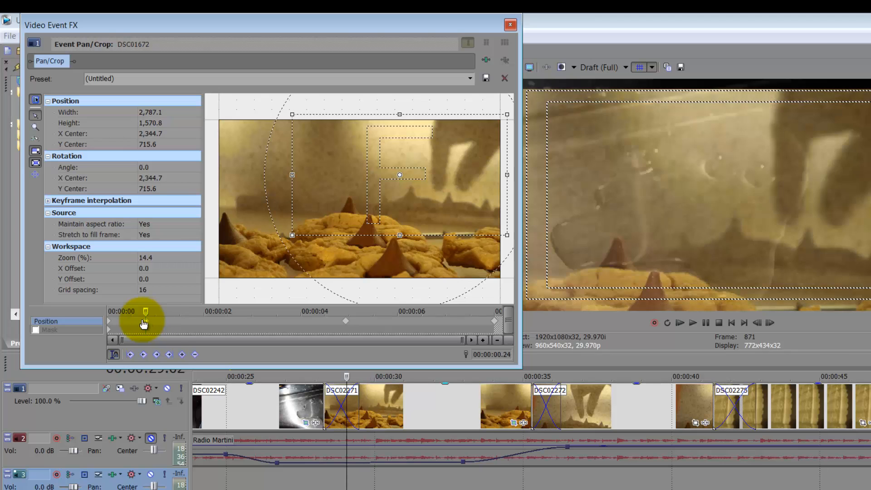
drag(143, 324, 108, 324)
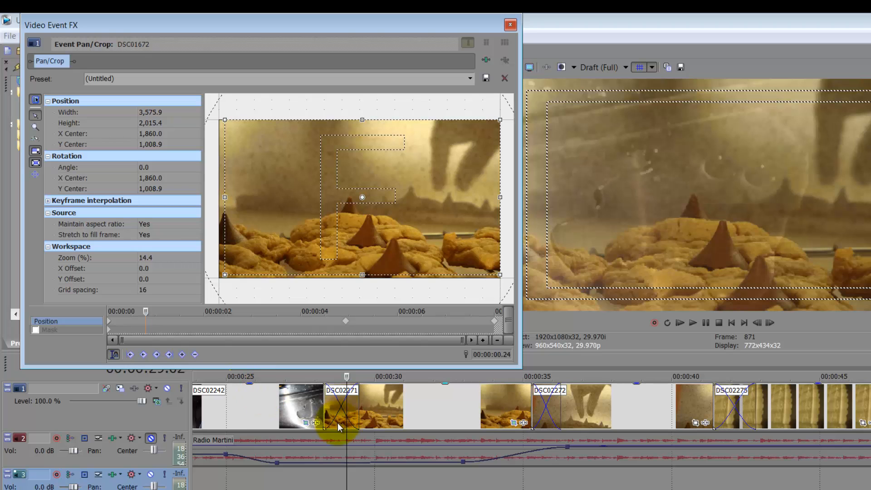
drag(346, 476, 297, 483)
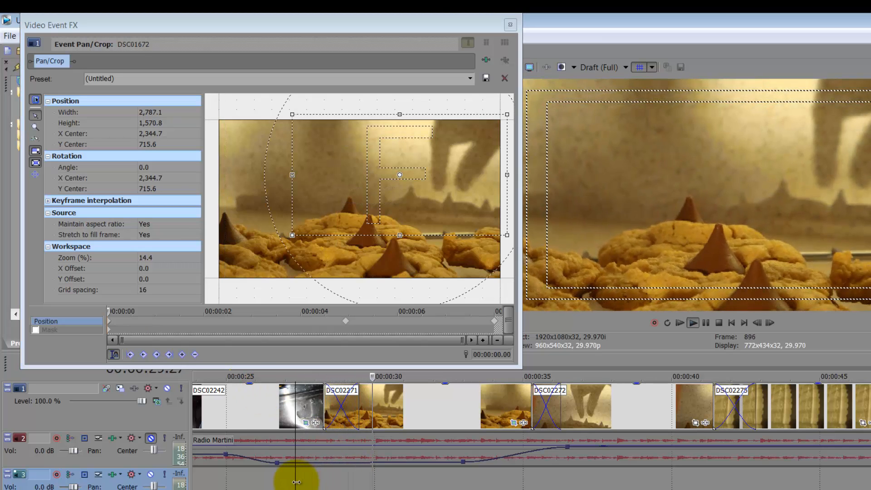
key(Return)
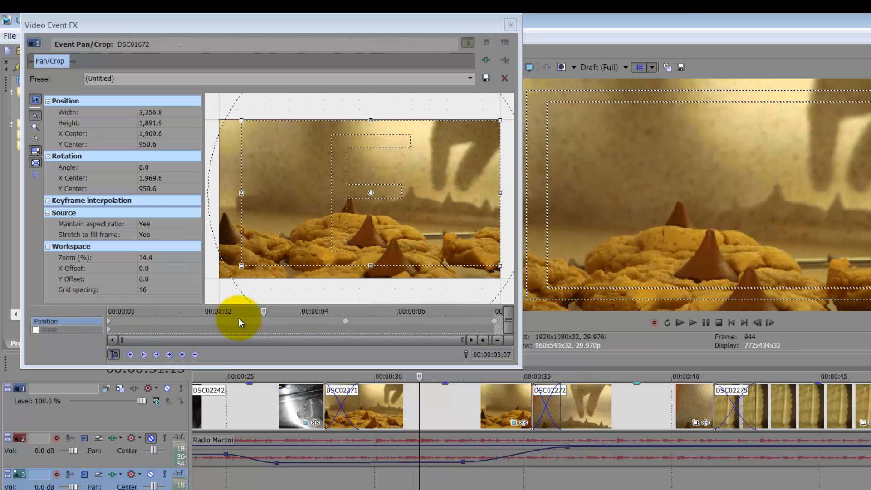
Step: Examine the start of DSC02271's Pan/Crop keyframe timeline at a larger scale, and return to the end of DSC02242
click(114, 323)
scroll(115, 323, up, 6)
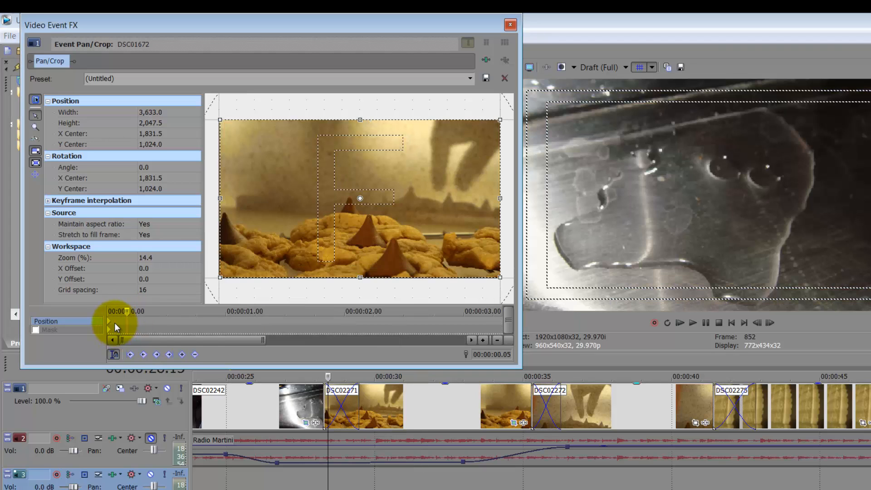
scroll(114, 323, down, 3)
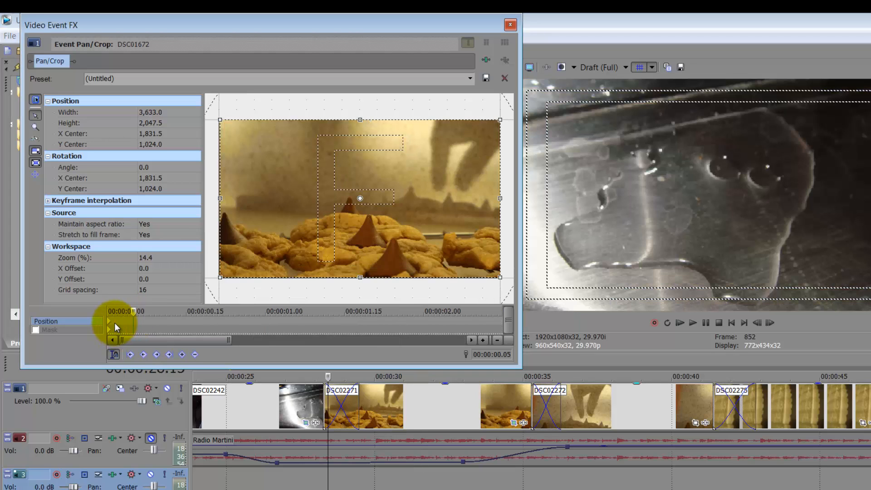
click(283, 404)
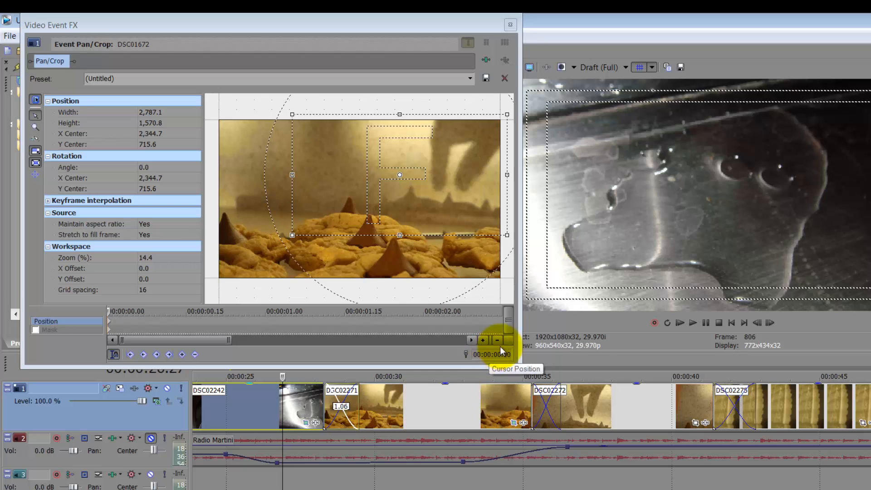
Step: Delete the DSC02271 event from the timeline, close the Pan/Crop window, and show the pictures bin in Project Media
click(430, 400)
key(Delete)
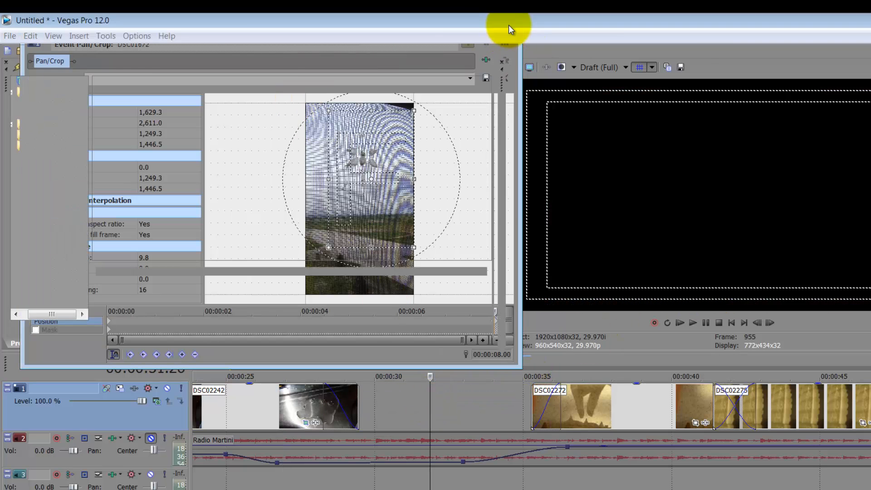
click(510, 26)
click(57, 103)
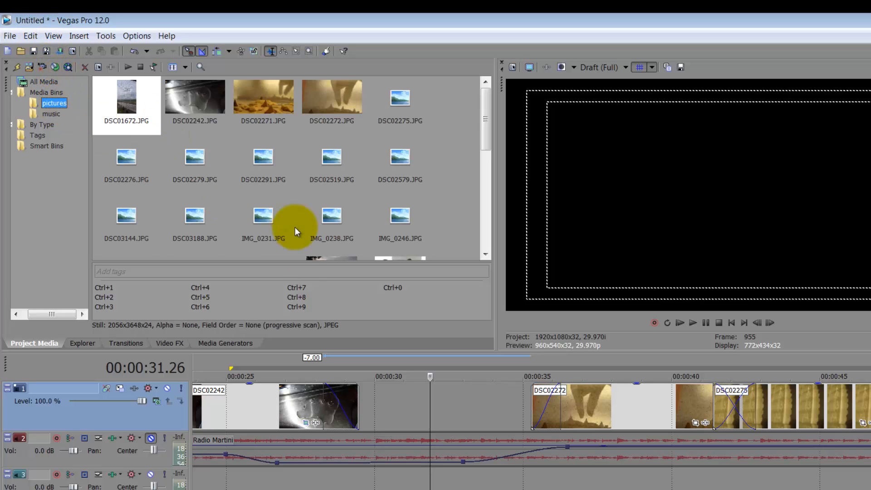
Step: Locate the DSC02272 event's source picture in the Project Media list, and select the preceding picture, DSC02271.JPG
click(604, 422)
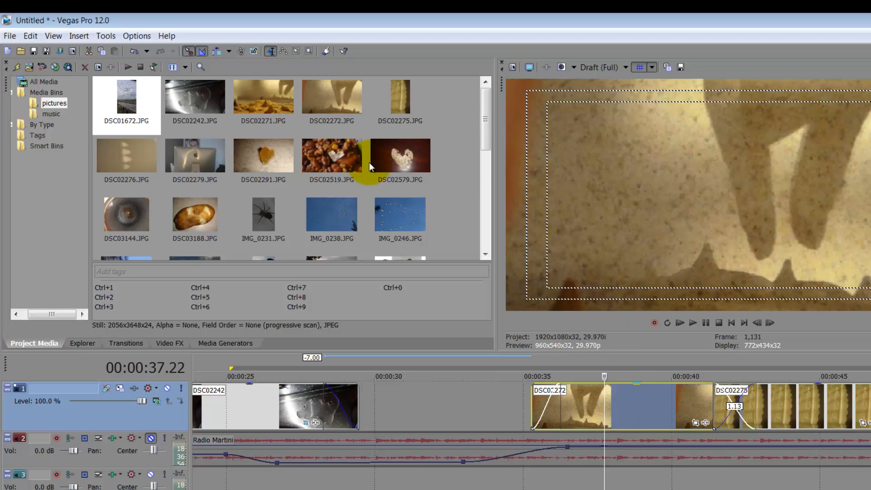
click(589, 405)
right_click(589, 404)
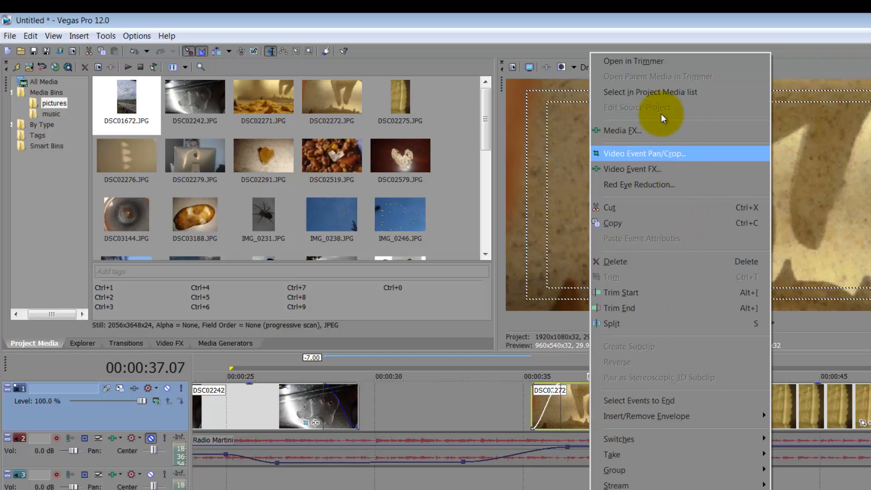
click(646, 91)
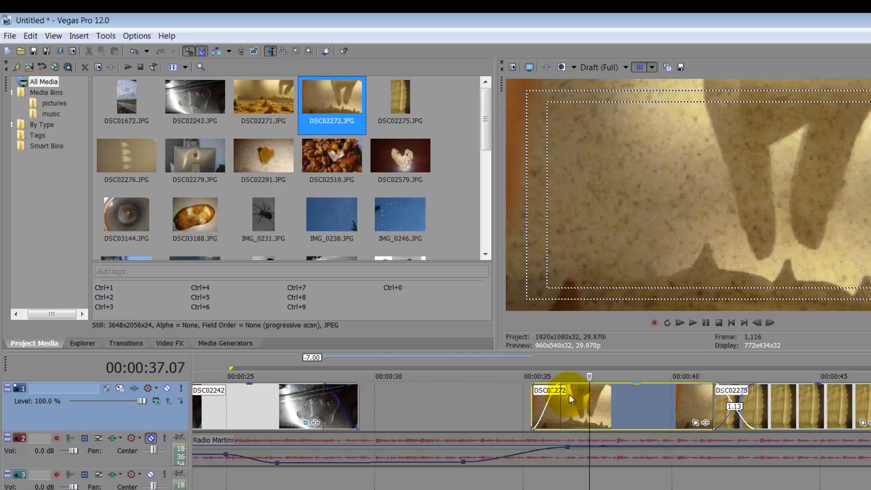
click(282, 107)
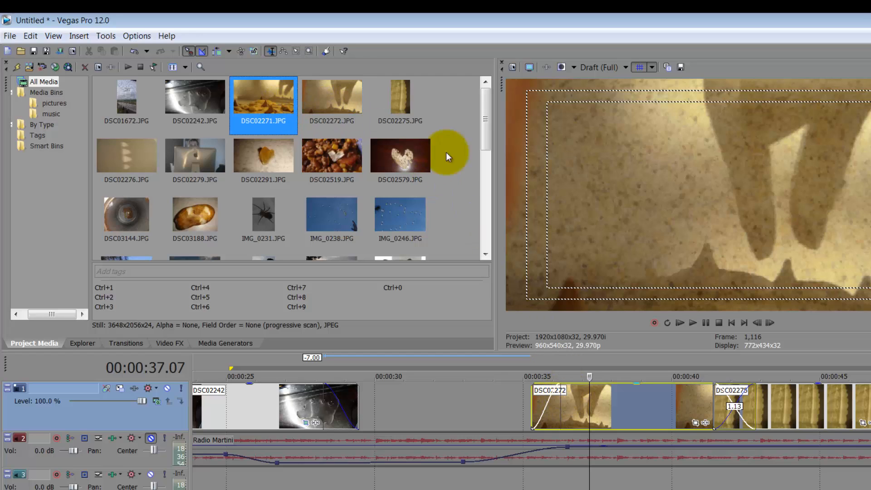
Step: Turn the Active Take Information on the timeline events off and back on
click(588, 416)
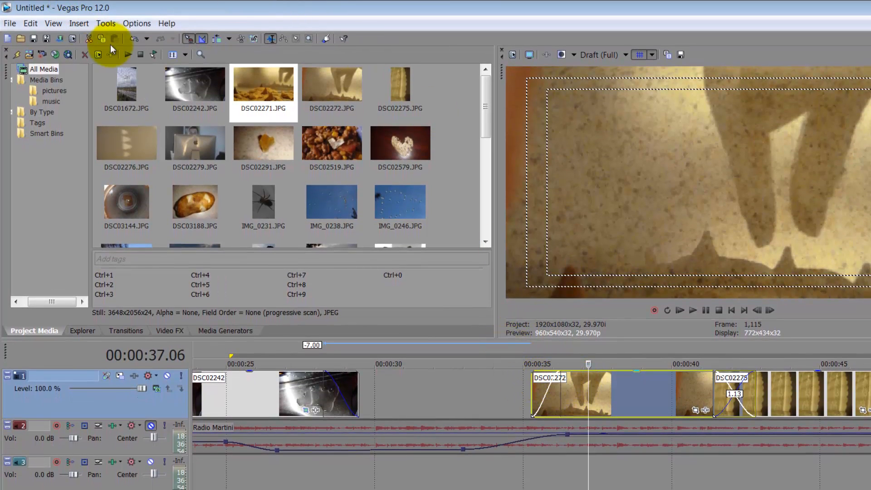
click(108, 23)
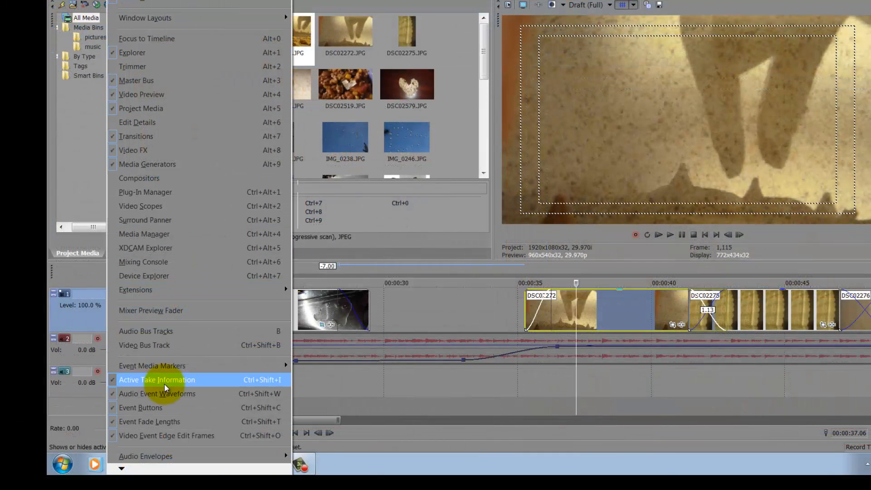
click(111, 380)
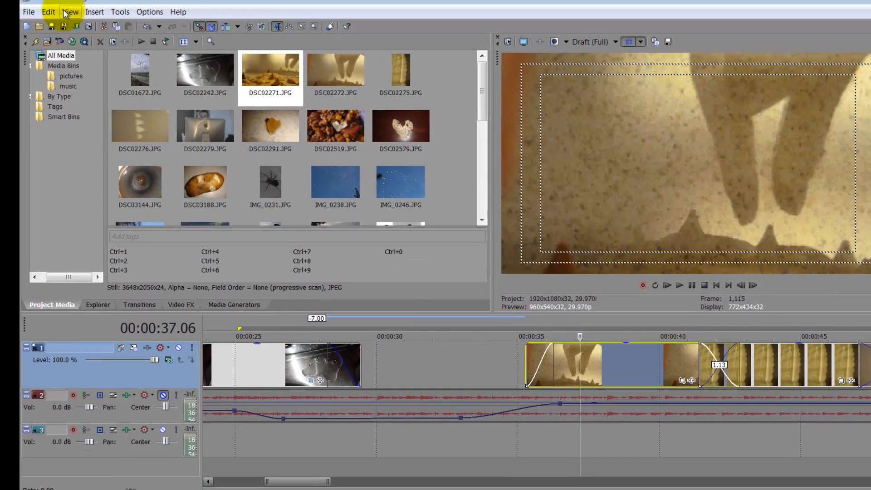
click(71, 10)
click(93, 456)
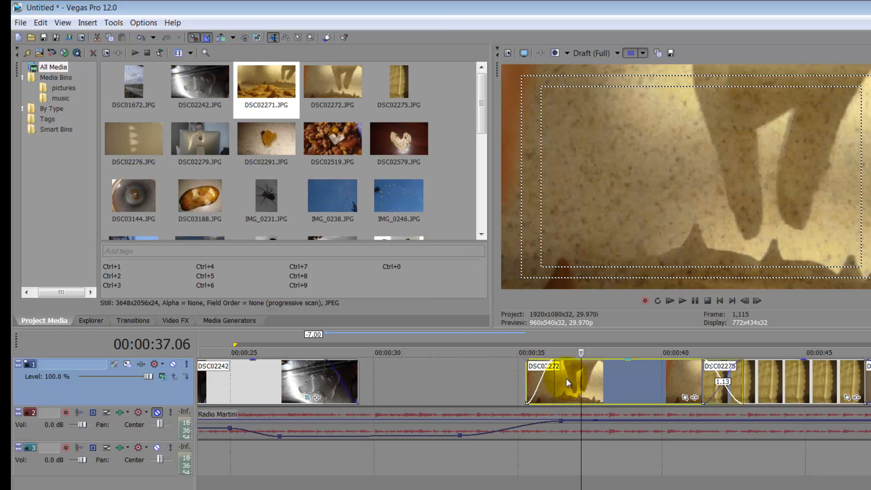
Step: Place DSC02271.JPG back in the gap between DSC02242 and DSC02272, crossfading with both neighbouring photos
scroll(566, 384, down, 4)
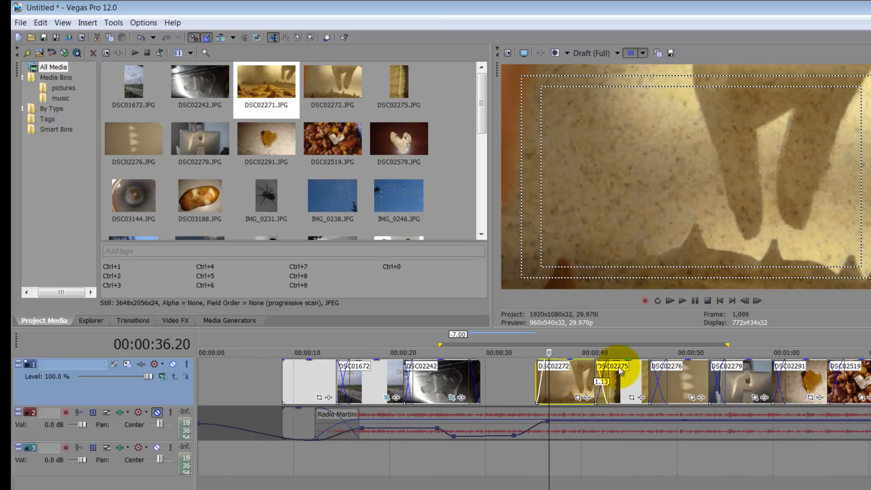
scroll(566, 380, up, 4)
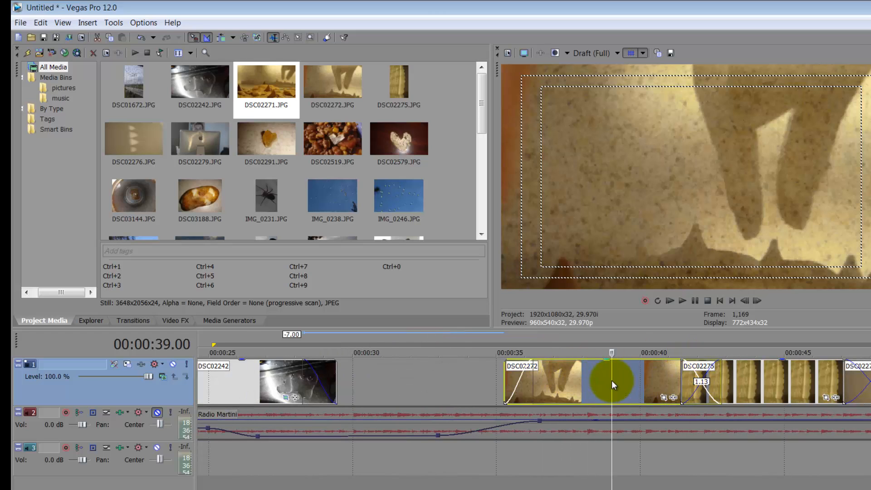
scroll(613, 384, down, 3)
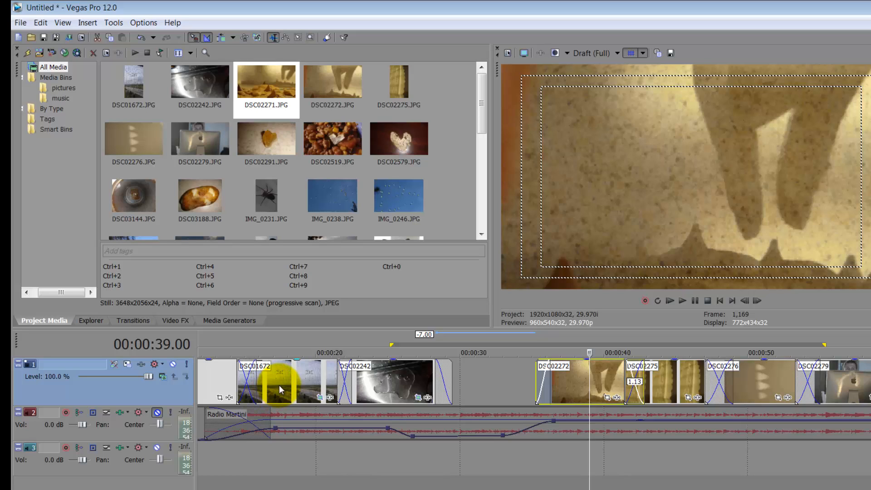
click(486, 385)
drag(265, 73, 503, 388)
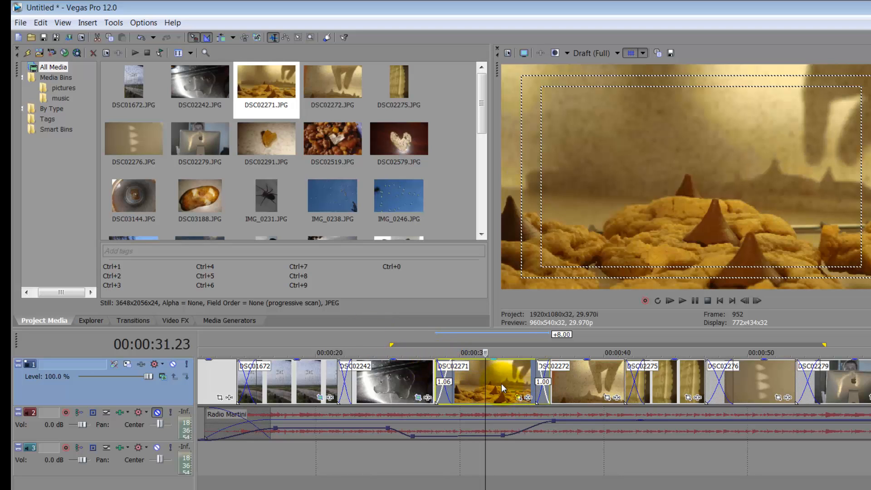
click(577, 388)
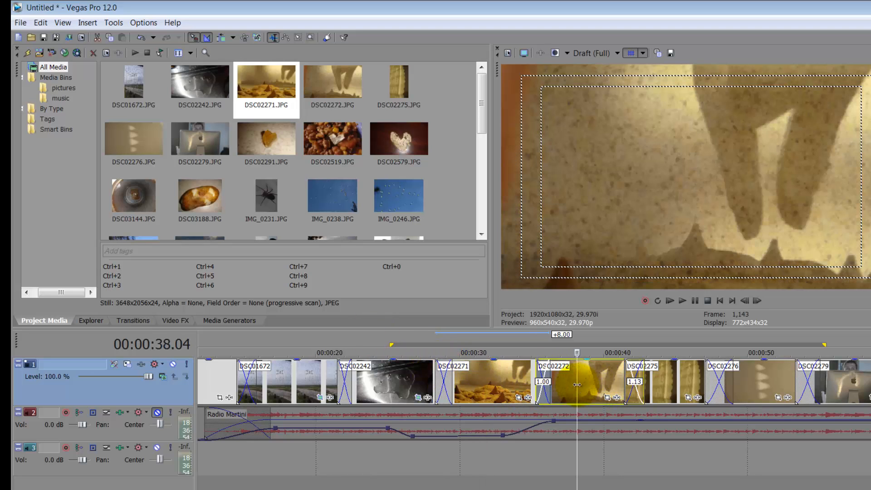
mouse_move(577, 384)
mouse_down()
mouse_move(689, 389)
mouse_move(417, 388)
mouse_move(593, 383)
mouse_up()
Step: Unmute the first song's audio track, and place the cursor near the end of that song at 00:02:50.00
scroll(592, 382, down, 6)
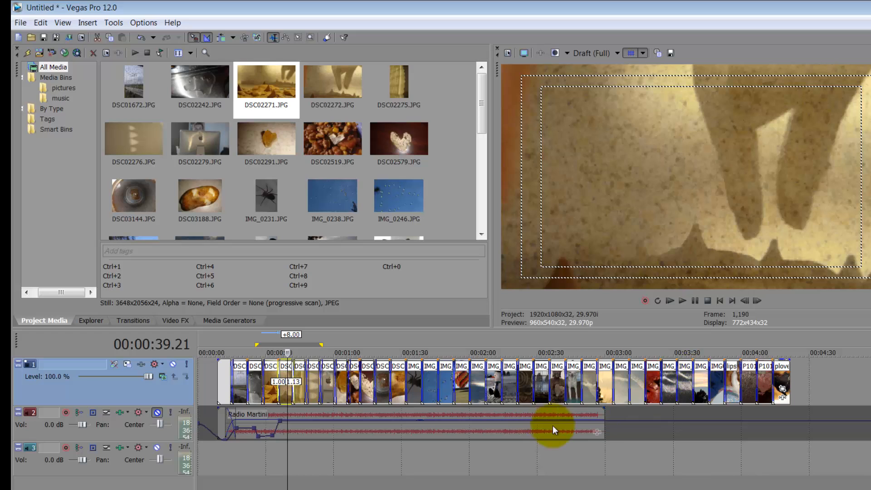
click(451, 447)
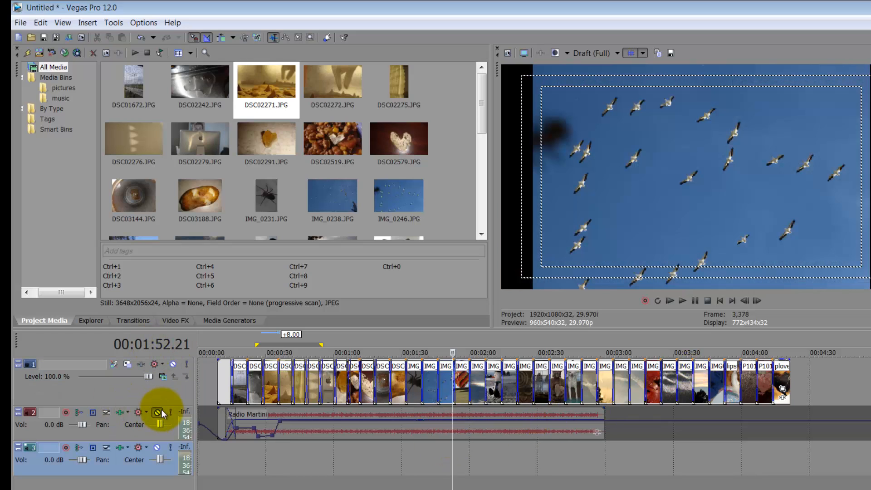
click(162, 412)
click(583, 466)
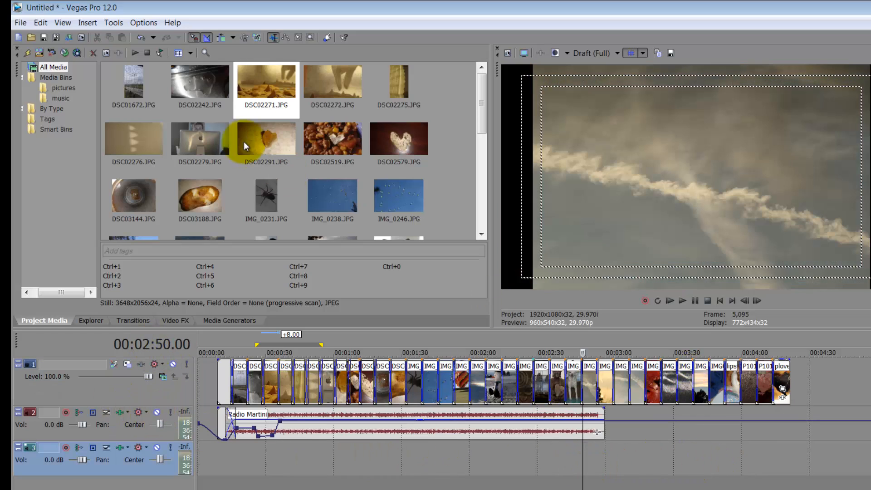
Step: Add the song from the music bin to track 3 from about 00:02:50 with a fade-in, and fade out the first song over about 10 seconds
click(59, 88)
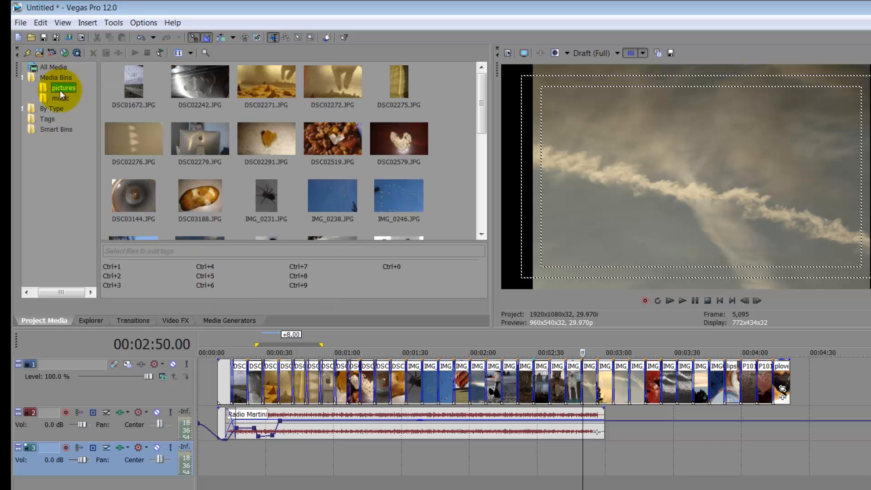
click(60, 98)
drag(167, 105, 614, 449)
drag(605, 409, 583, 408)
click(577, 470)
scroll(577, 470, up, 6)
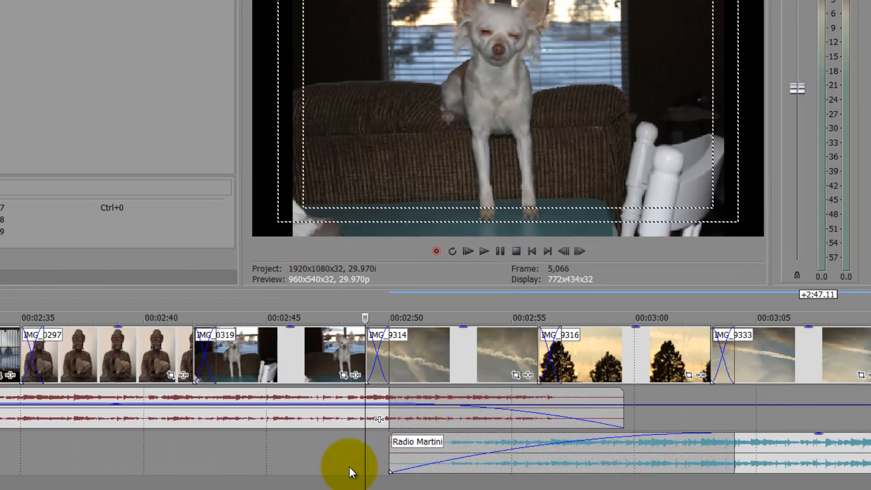
Step: Play back the overlap between the two songs, and shift the second song to start at about 00:02:53
drag(556, 321, 145, 343)
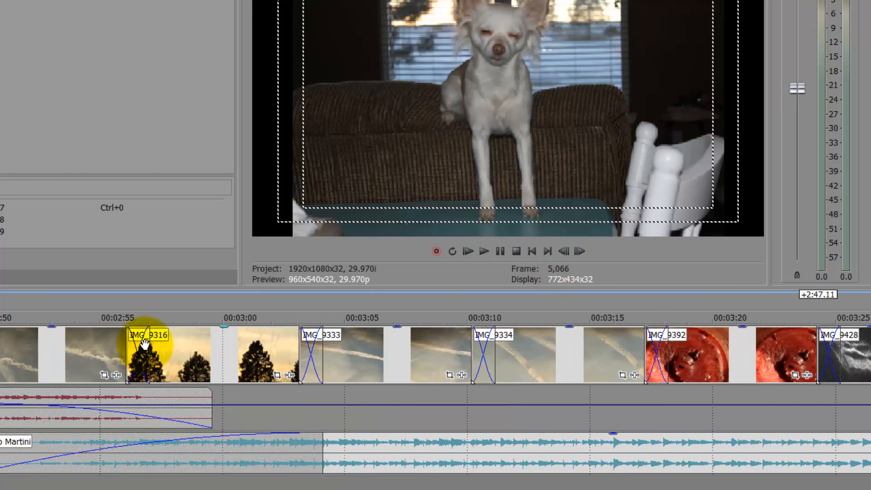
click(328, 465)
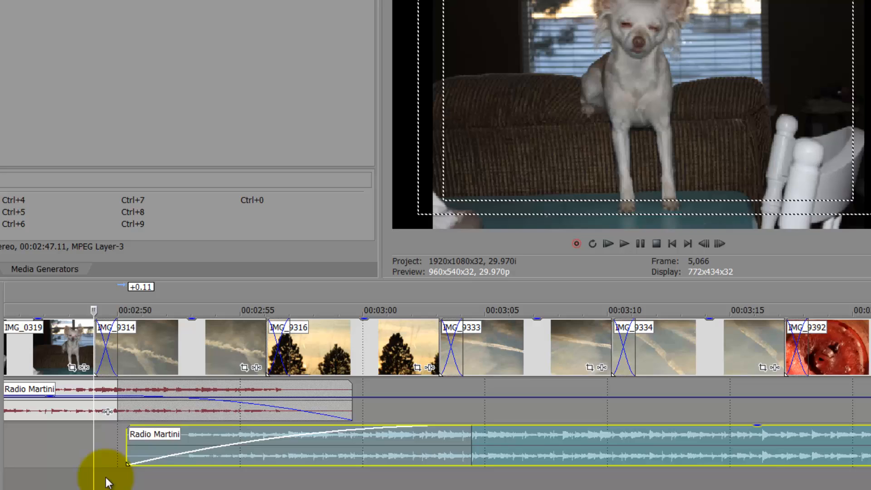
click(135, 469)
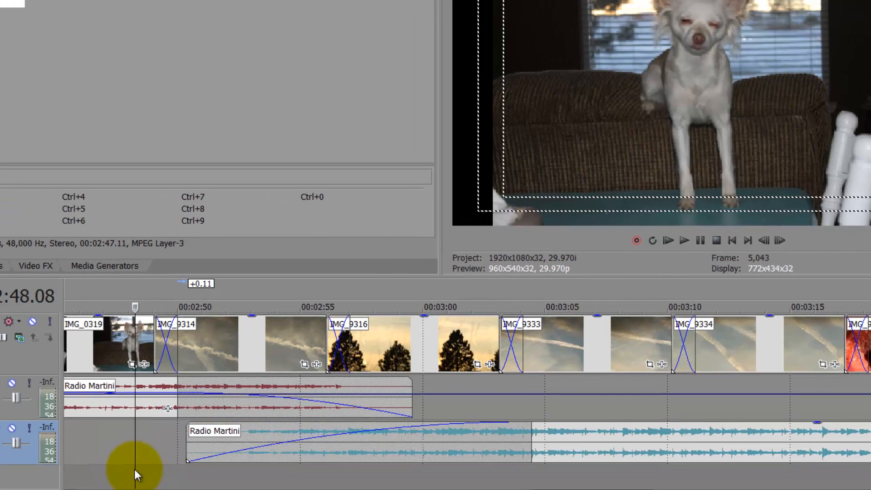
key(space)
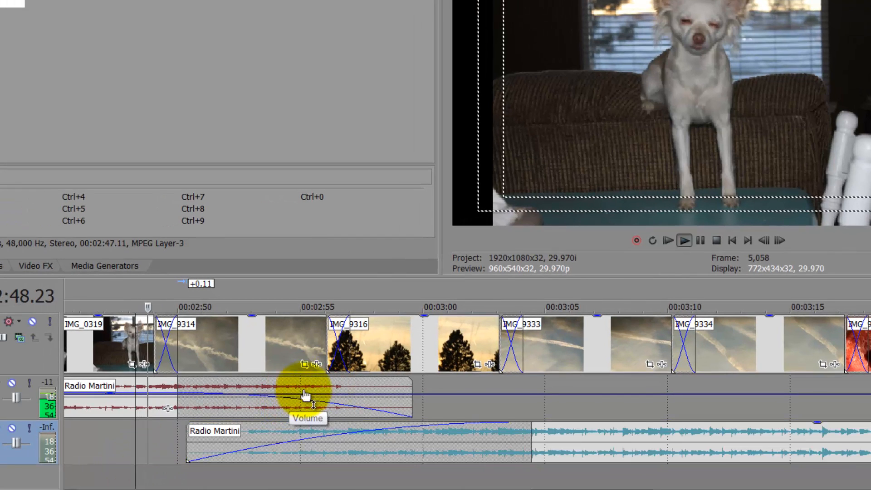
drag(548, 450, 623, 449)
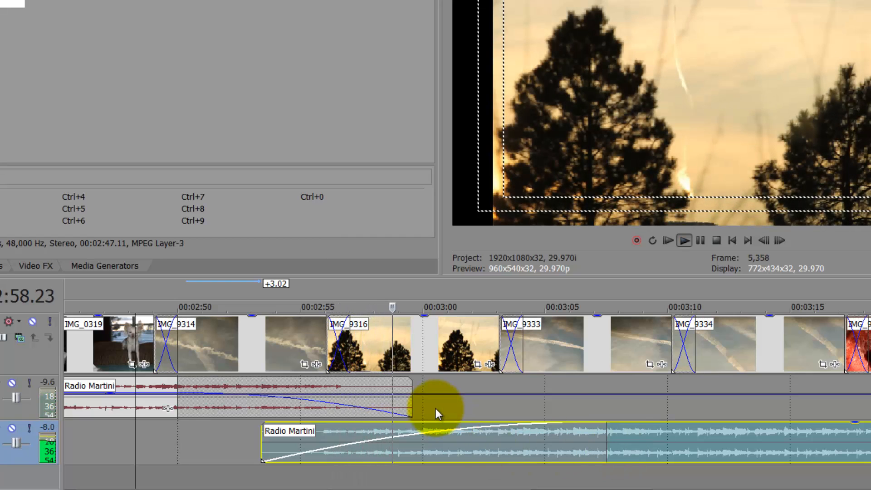
key(space)
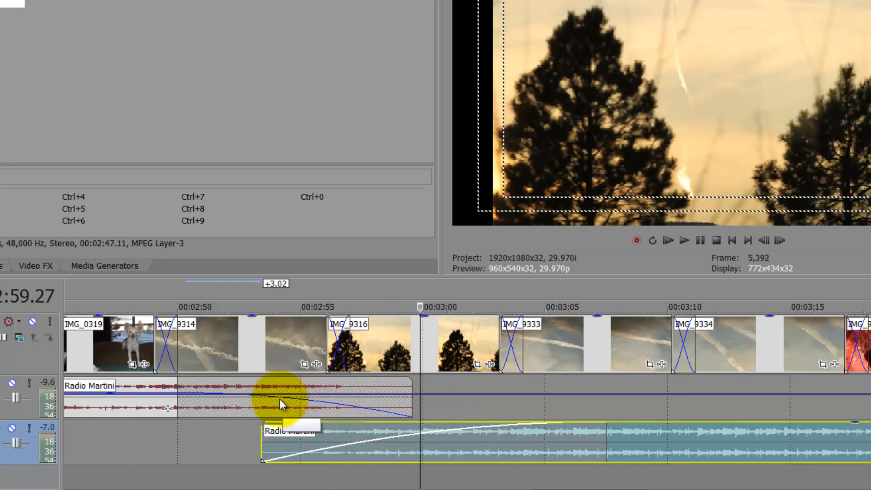
Step: Add two points to the first song's volume envelope, dropping it from 00:02:52.29 to silence at about 00:02:57
double_click(251, 394)
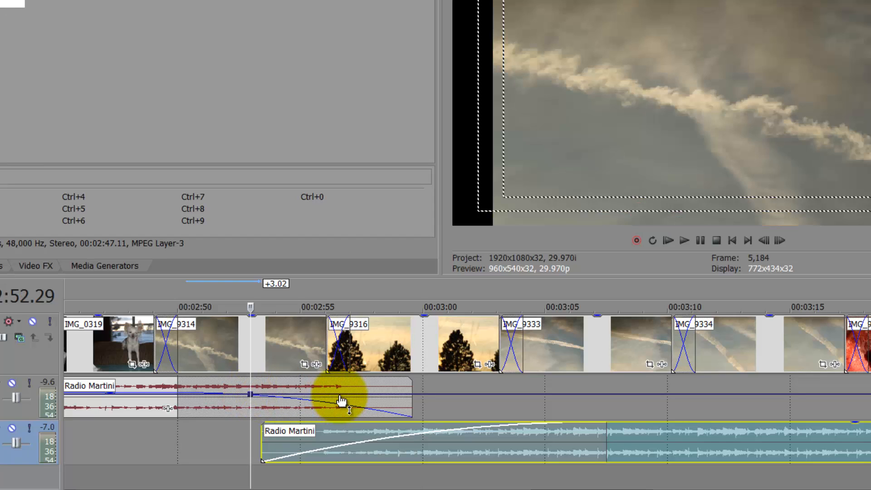
double_click(341, 402)
drag(340, 402, 348, 431)
click(333, 399)
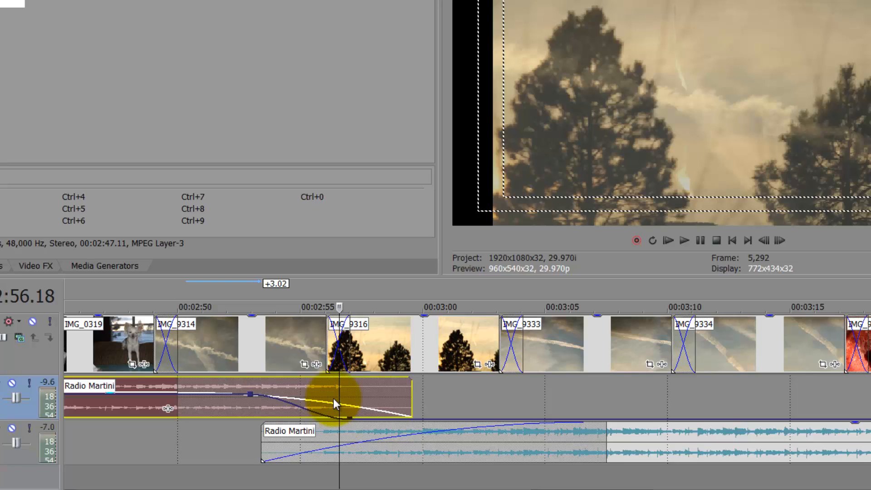
scroll(333, 399, up, 3)
scroll(577, 434, down, 3)
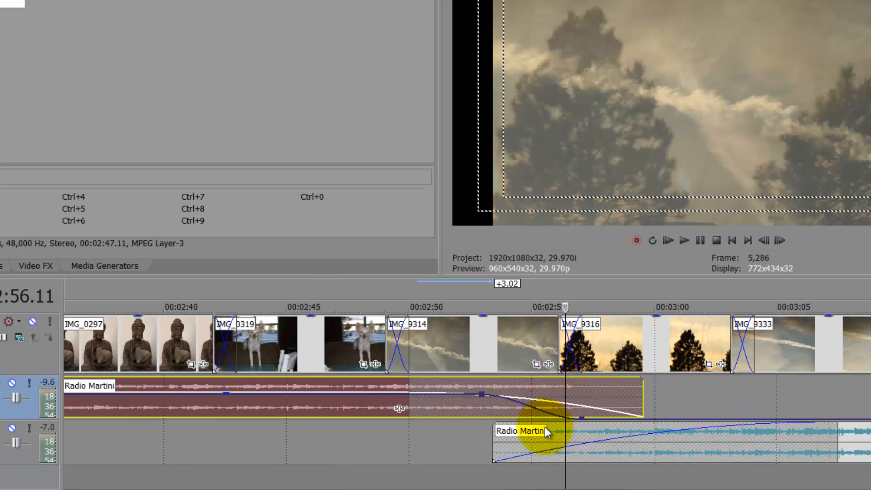
Step: Add a volume envelope to track 3 that rises from silence at about 00:02:53 to normal volume at about 00:02:57
click(393, 448)
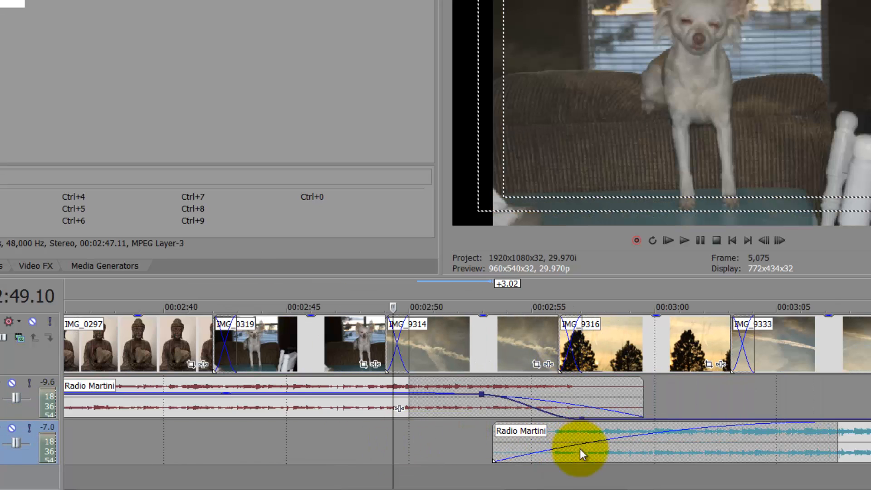
click(683, 458)
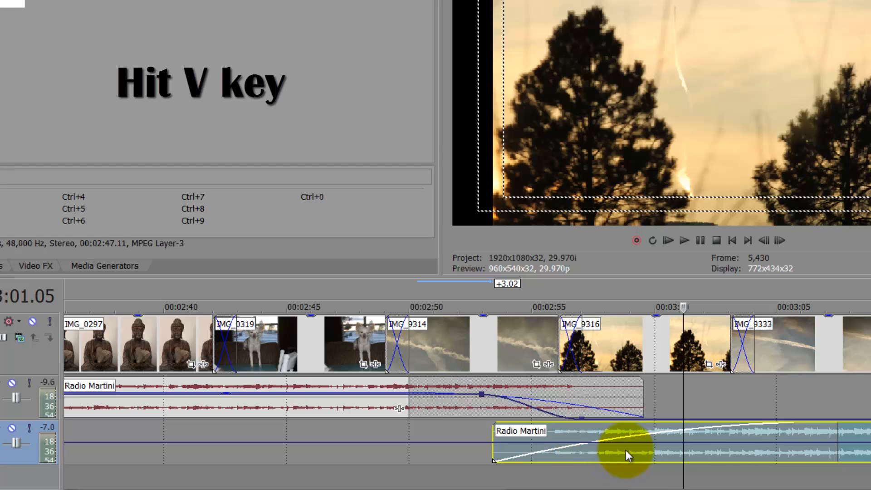
double_click(728, 442)
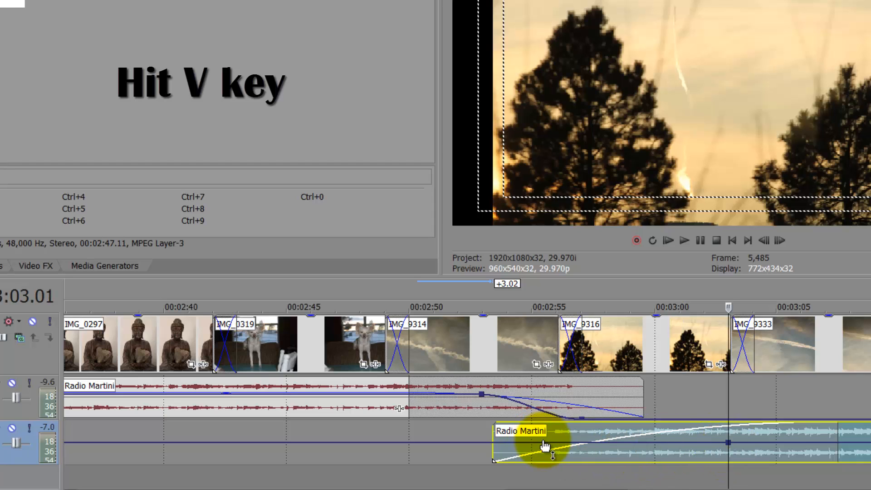
double_click(538, 442)
drag(538, 442, 481, 467)
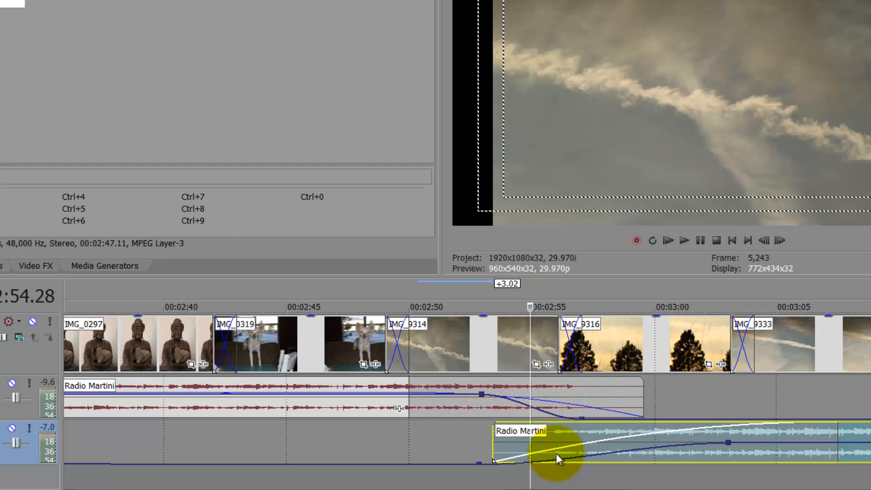
drag(729, 447, 574, 448)
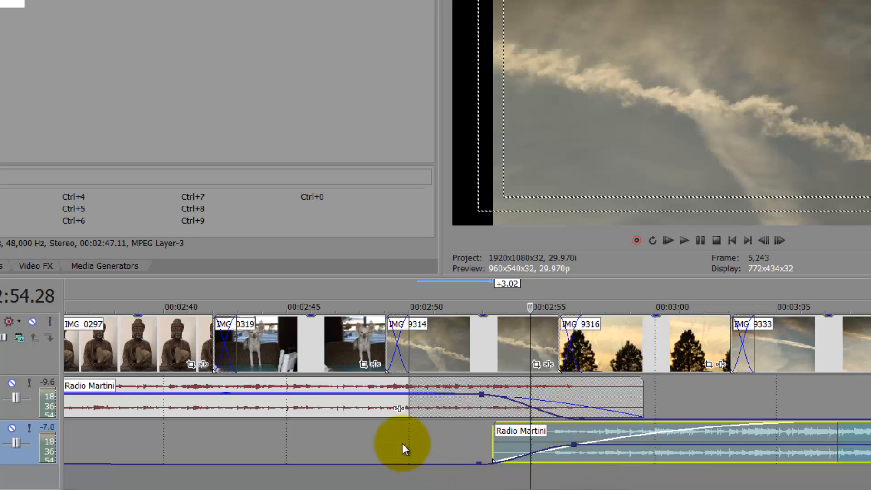
Step: Play back the transition between the two songs to check the volume envelopes
click(366, 446)
scroll(366, 446, down, 3)
key(space)
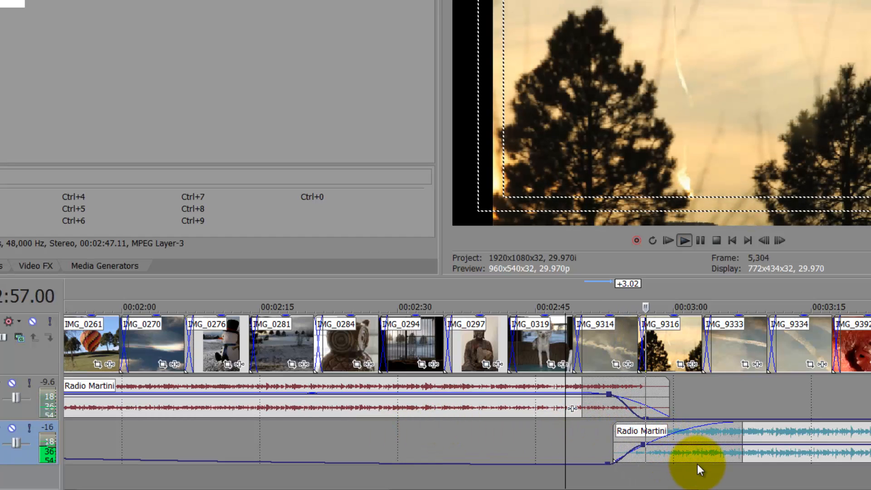
Step: Shift the second song about one second earlier, and play back the transition between the two songs
key(Return)
drag(679, 455, 669, 456)
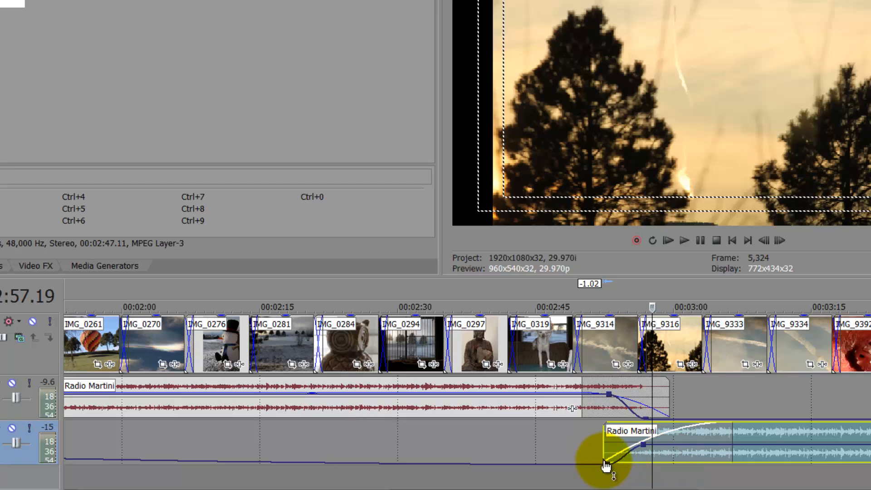
click(627, 467)
key(space)
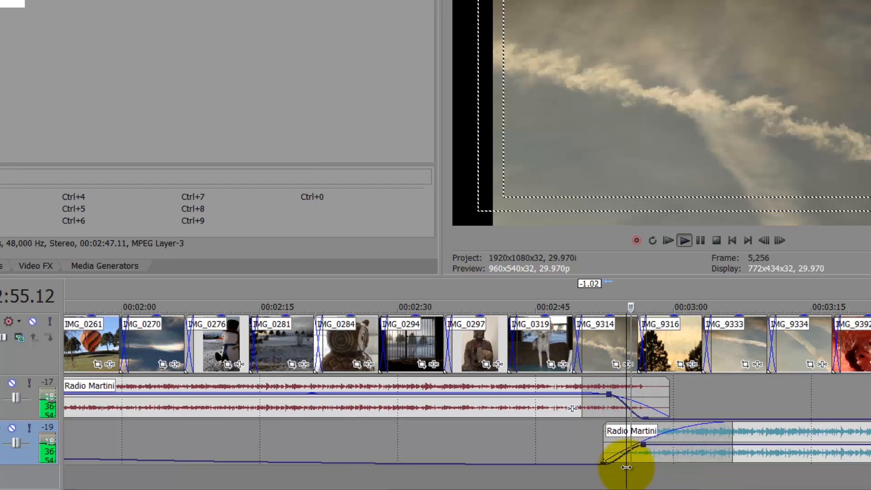
click(573, 473)
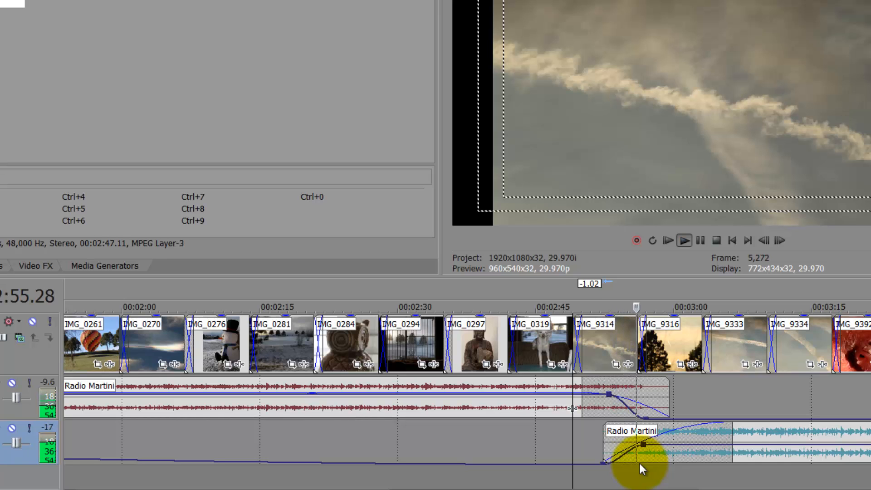
key(Return)
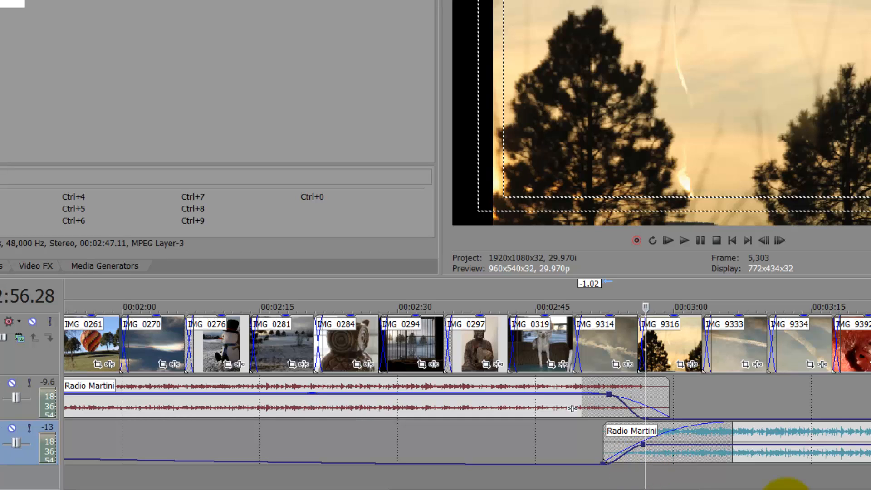
Step: Remove the fades where the two songs overlap, and shift the second song to start at about 00:02:50
click(732, 353)
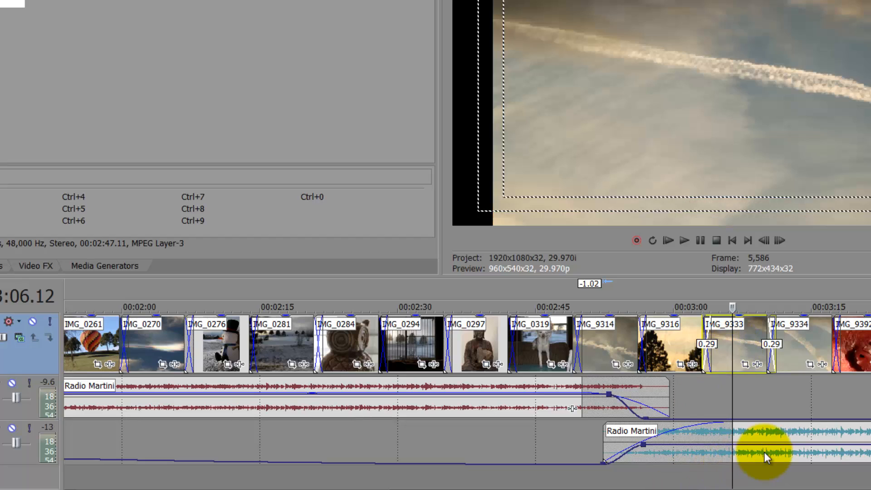
click(764, 455)
scroll(764, 451, down, 5)
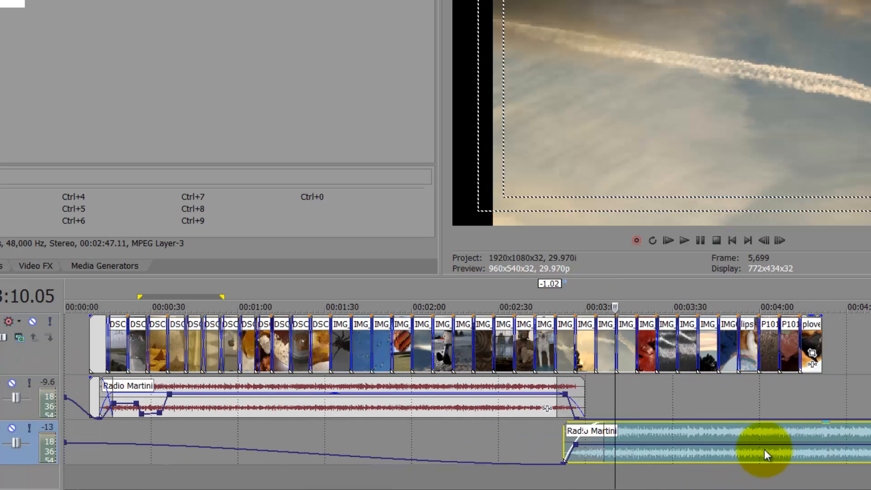
click(588, 407)
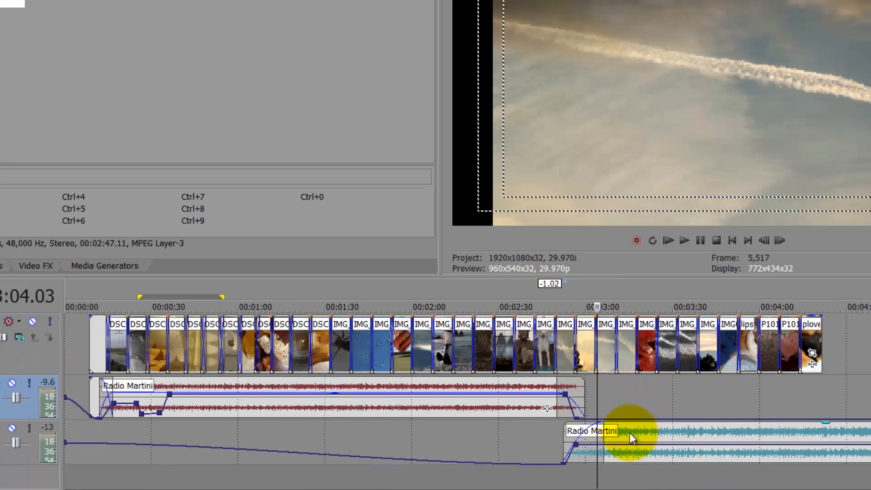
drag(632, 438, 643, 453)
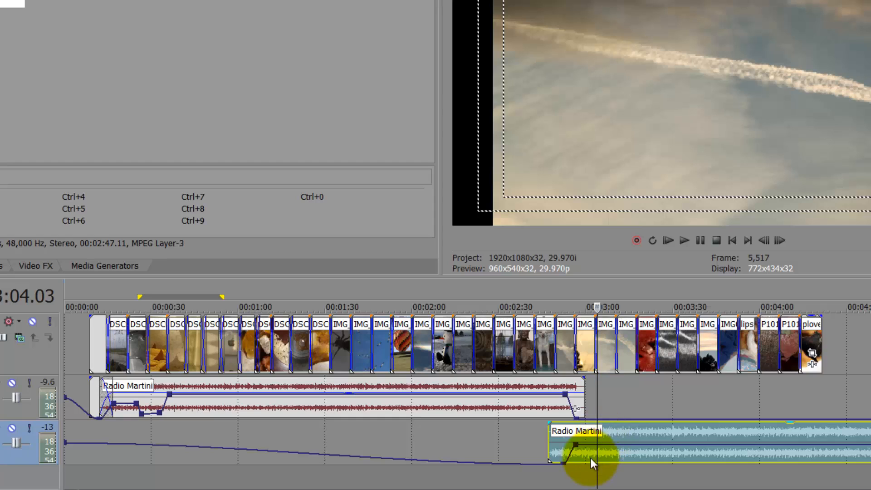
drag(571, 452, 641, 452)
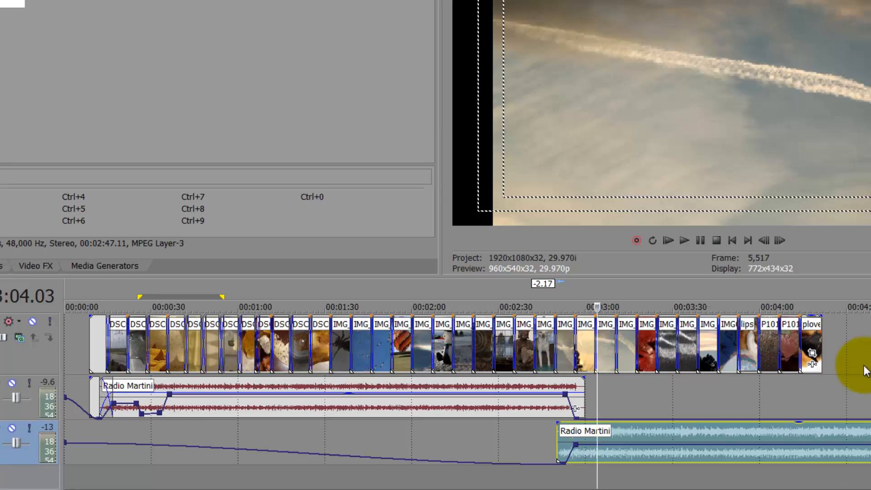
Step: Trim the end of the second song so it ends together with the last photo
click(740, 384)
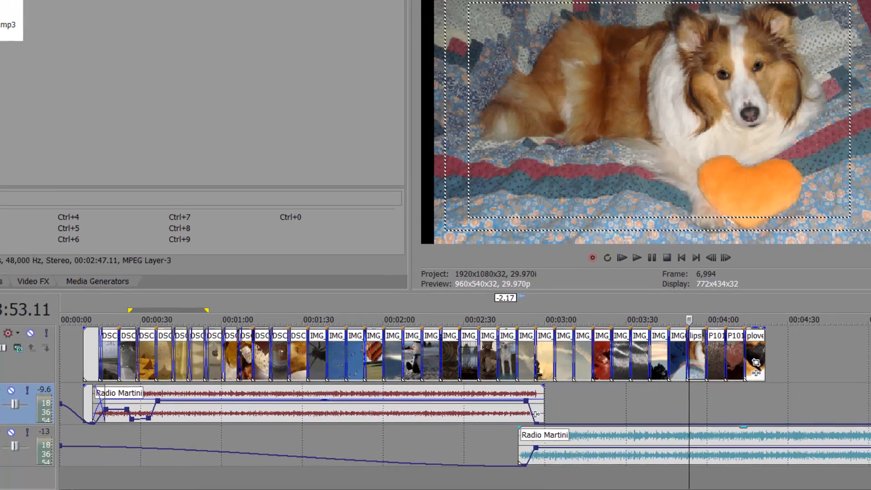
drag(870, 443, 822, 443)
click(725, 444)
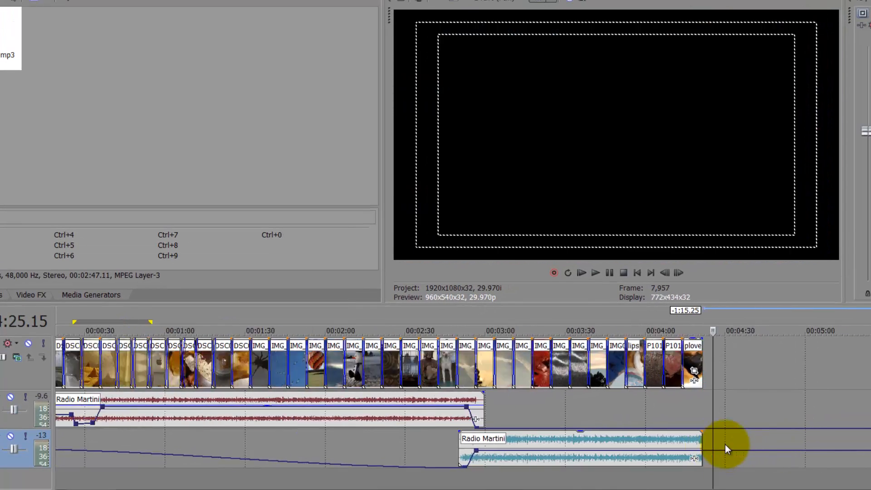
Step: Insert an empty audio event after the second song and overlap it with the song's end for a 2.26 crossfade
scroll(725, 444, up, 5)
click(467, 438)
right_click(467, 439)
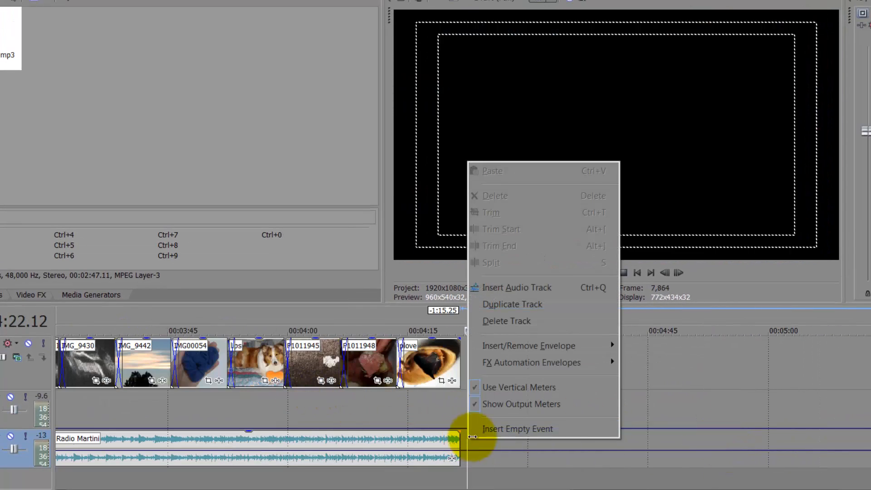
click(499, 427)
drag(499, 443, 470, 441)
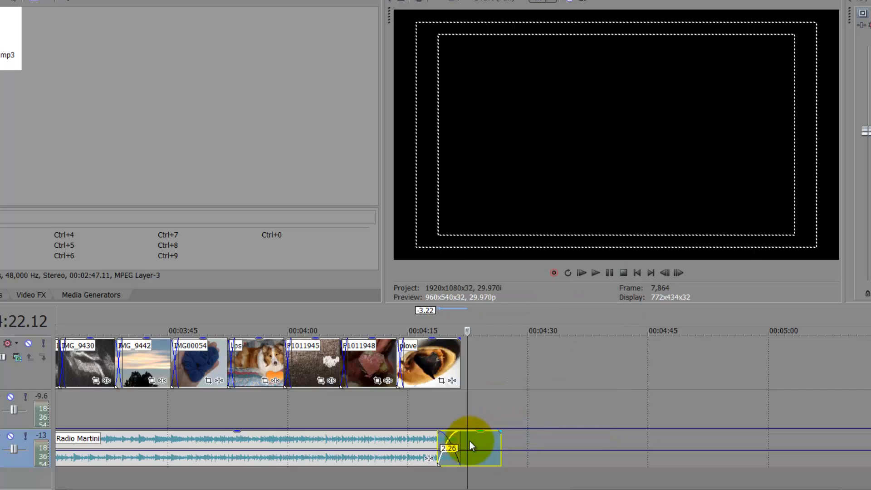
Step: Insert an empty video event overlapping the last photo with a 2.24 crossfade, and trim the empty audio event to end with it
right_click(479, 344)
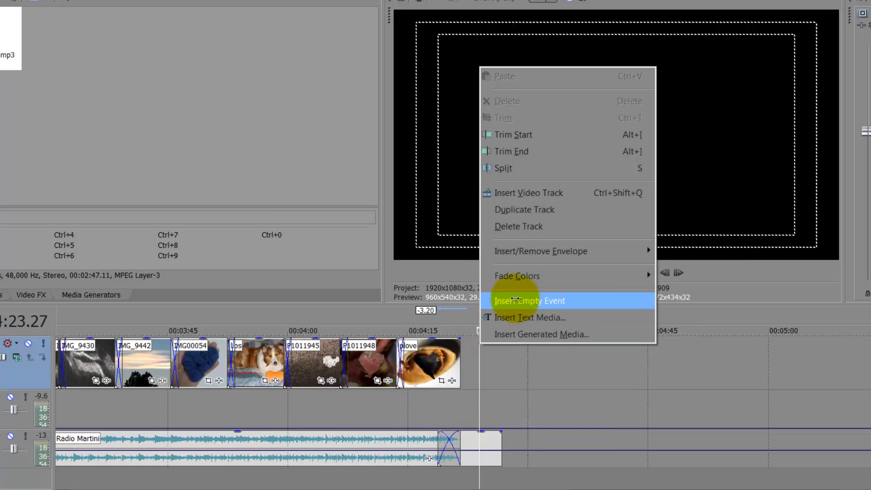
click(496, 301)
mouse_move(475, 349)
mouse_down()
mouse_move(458, 358)
mouse_move(491, 360)
mouse_move(479, 360)
mouse_up()
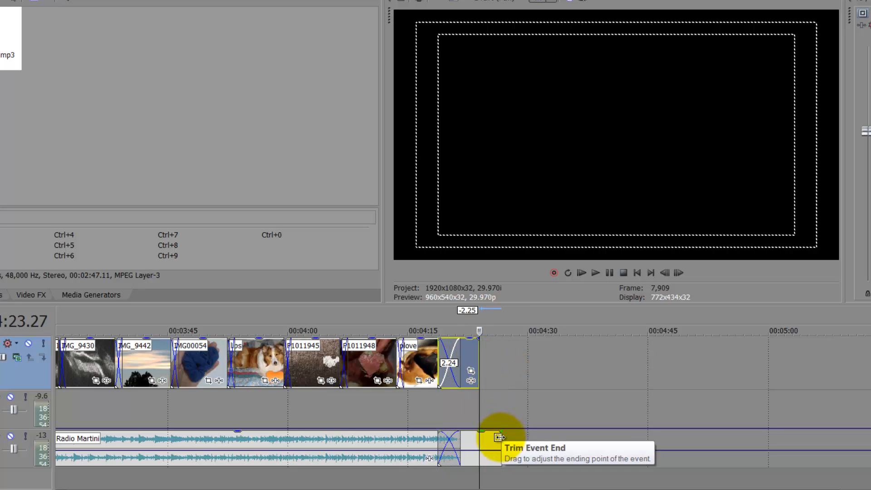
drag(500, 434, 480, 436)
Step: Play back the end of the slideshow to check the closing video and audio fades
click(455, 362)
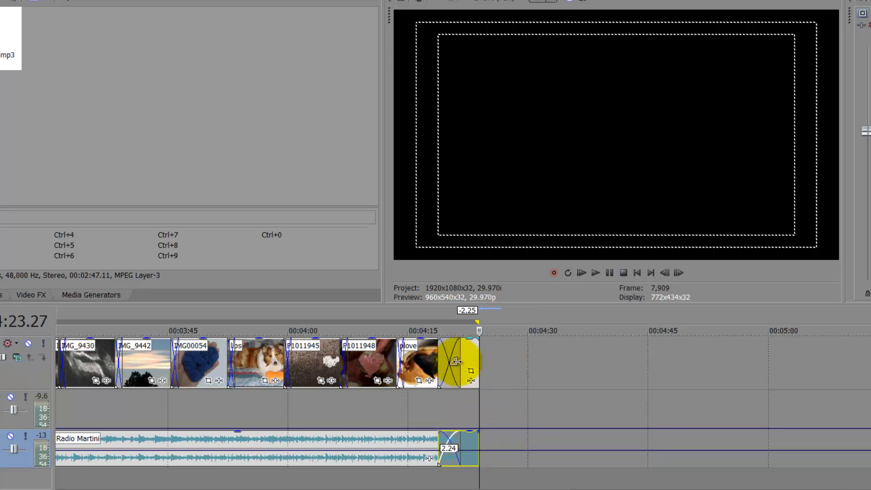
click(431, 405)
scroll(435, 416, up, 5)
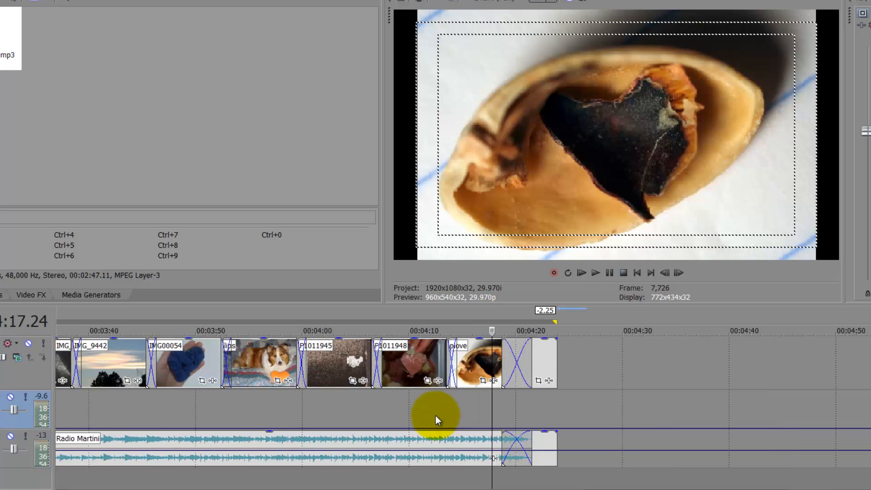
key(space)
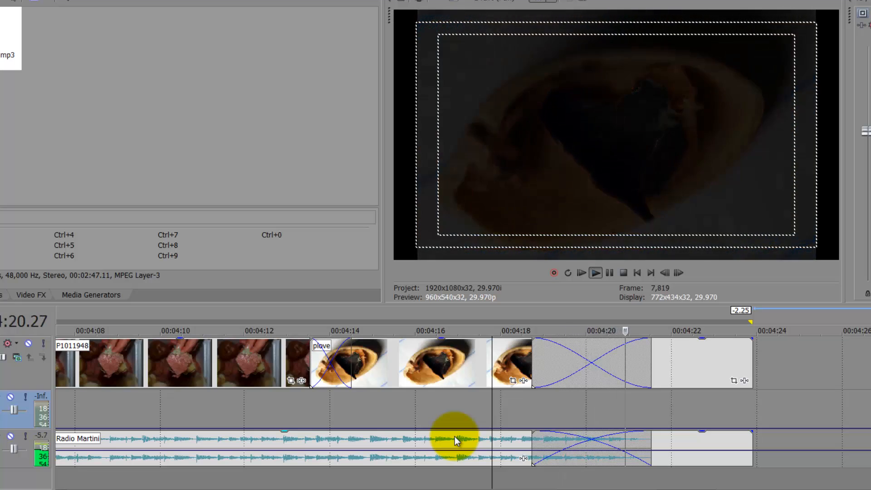
key(Return)
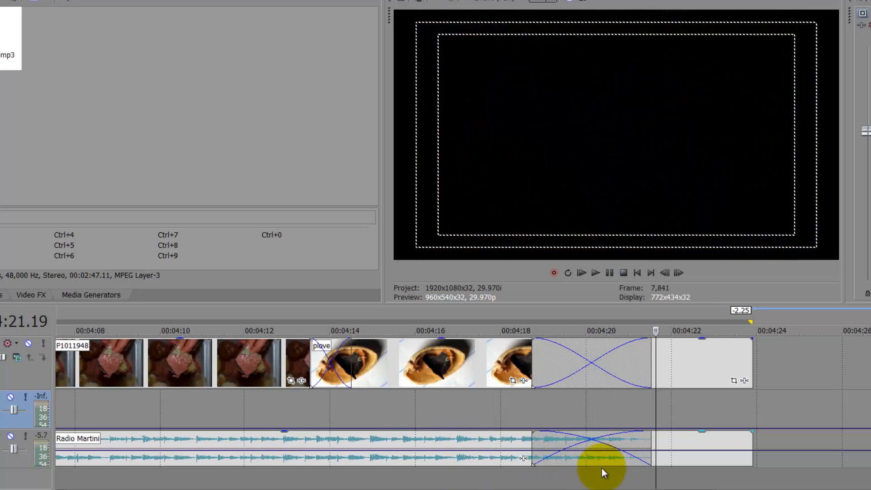
Step: Add two points to track 3's volume envelope within the final crossfade, dropping it to silence at about 00:04:21.06
click(567, 453)
double_click(637, 452)
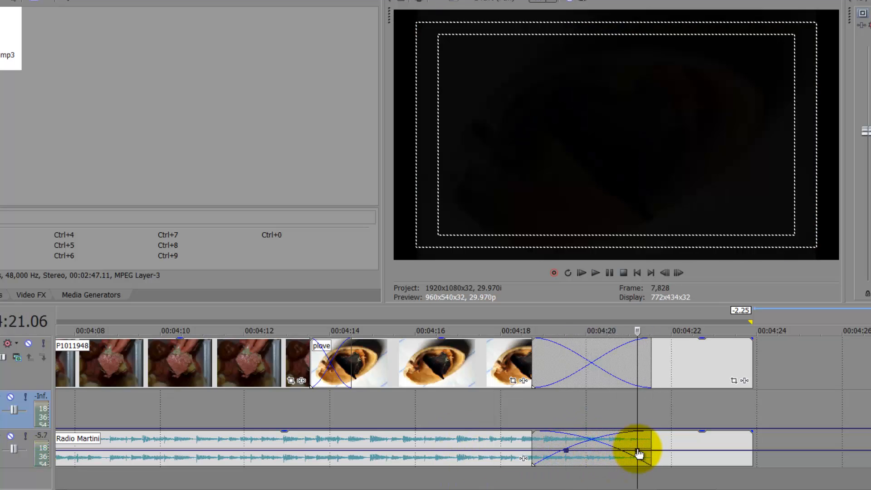
drag(637, 452, 641, 476)
Step: Play back the song's ending, and move the silent envelope point slightly earlier, to about 00:04:21
click(396, 419)
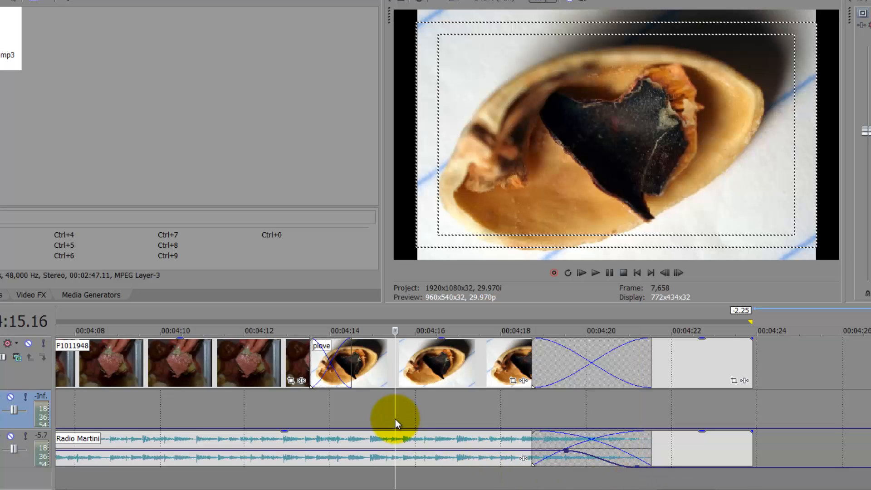
key(space)
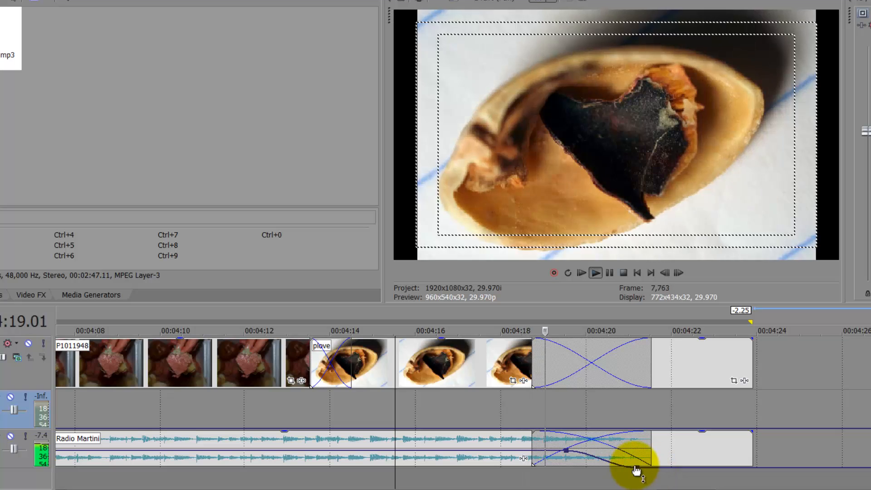
mouse_move(633, 473)
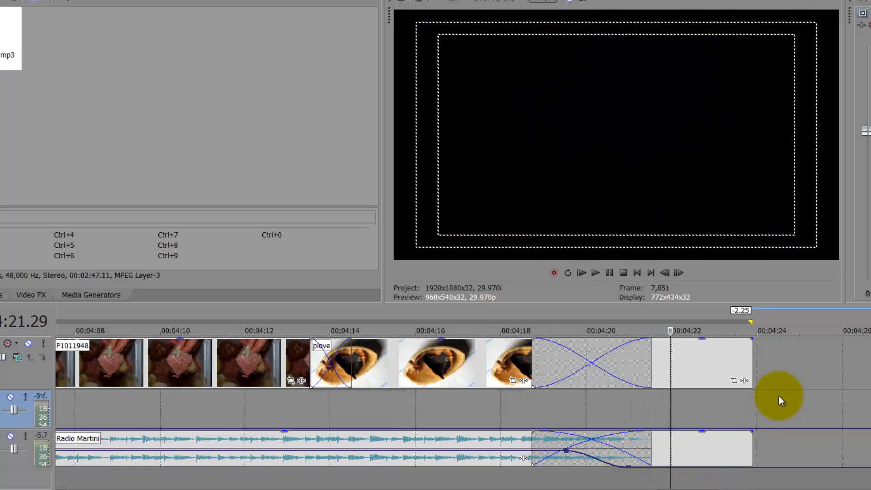
Step: Select the empty video event after the last photo, then show the transitions and widen their list
click(377, 363)
click(597, 376)
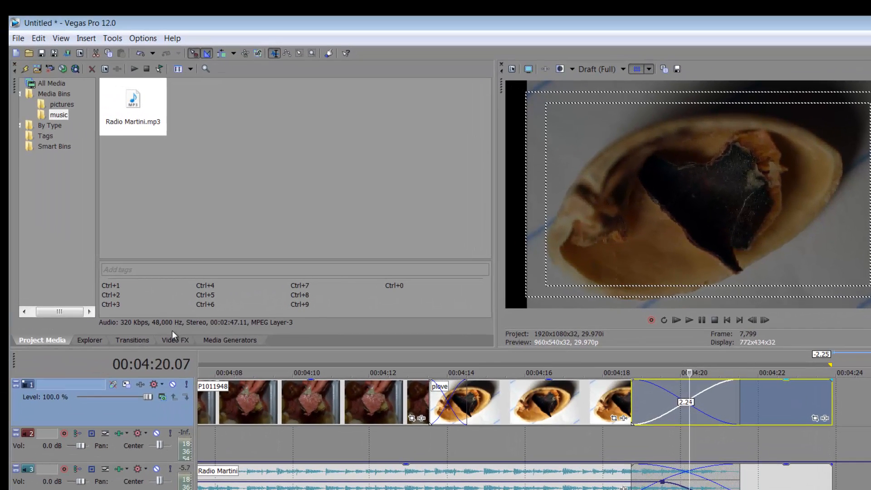
click(130, 343)
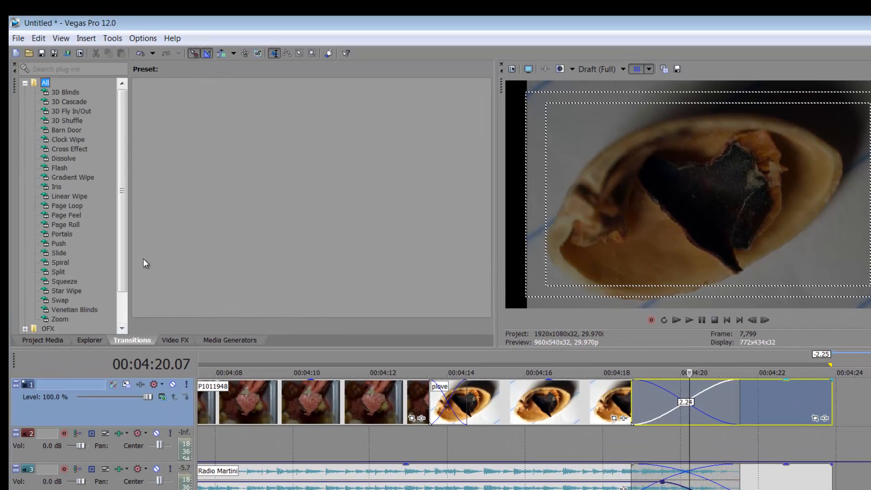
drag(131, 262, 157, 265)
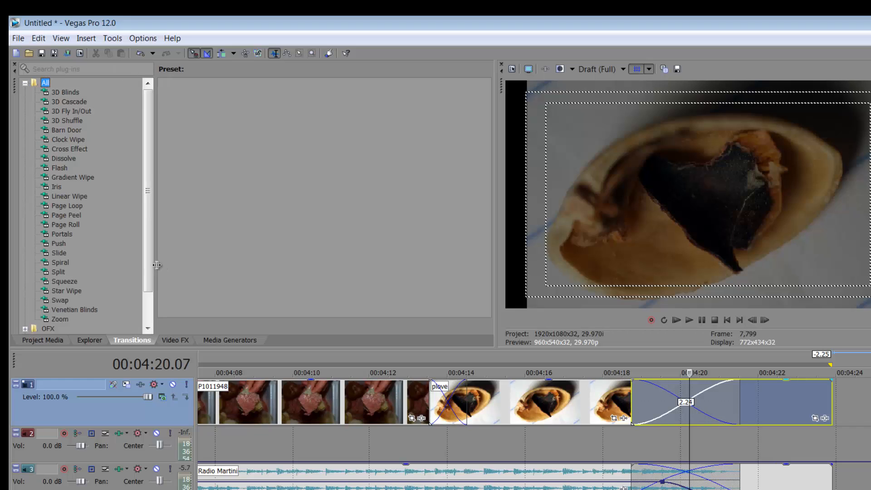
Step: Check the view option for transitions, and look through presets of transitions such as Barn Door, Page Loop, Iris and Split
click(63, 39)
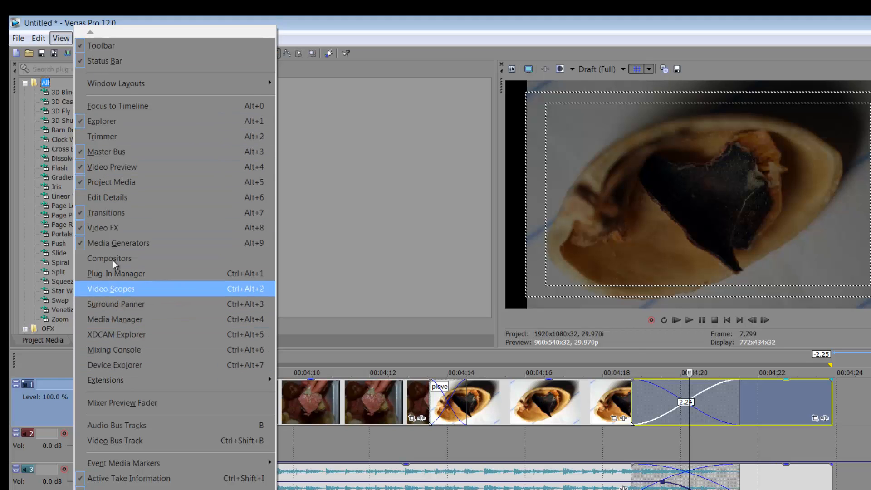
click(341, 206)
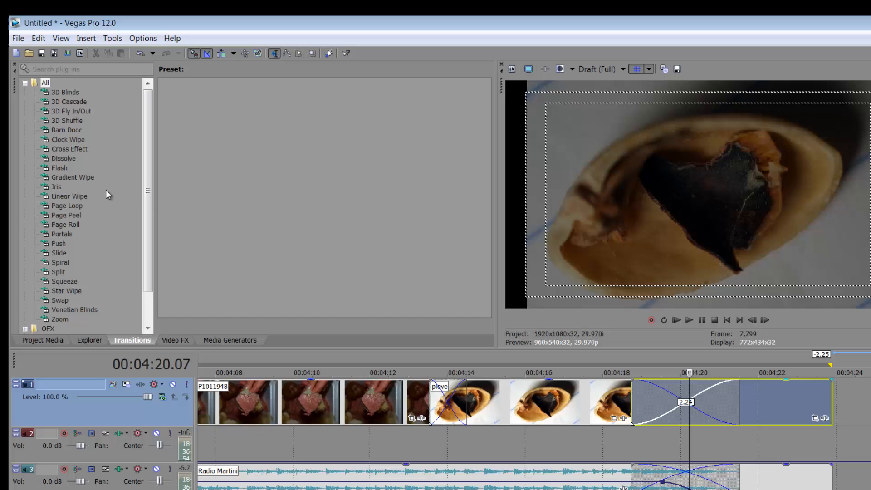
click(69, 150)
click(66, 130)
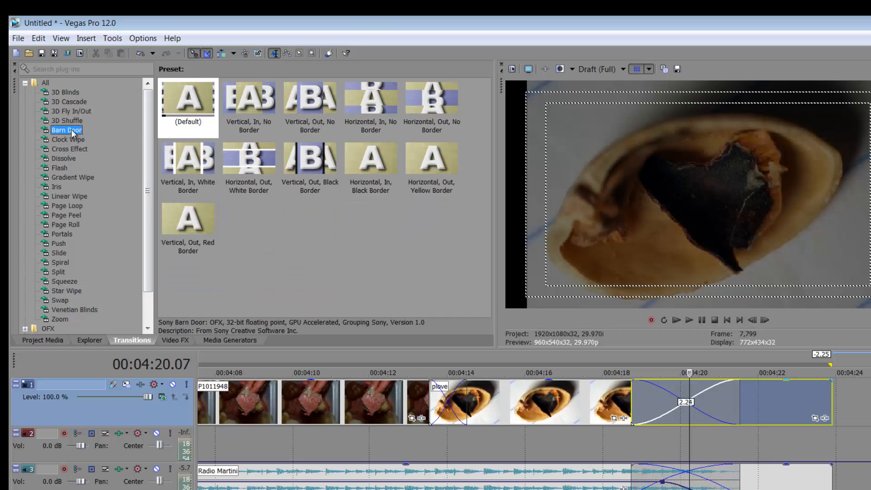
click(66, 206)
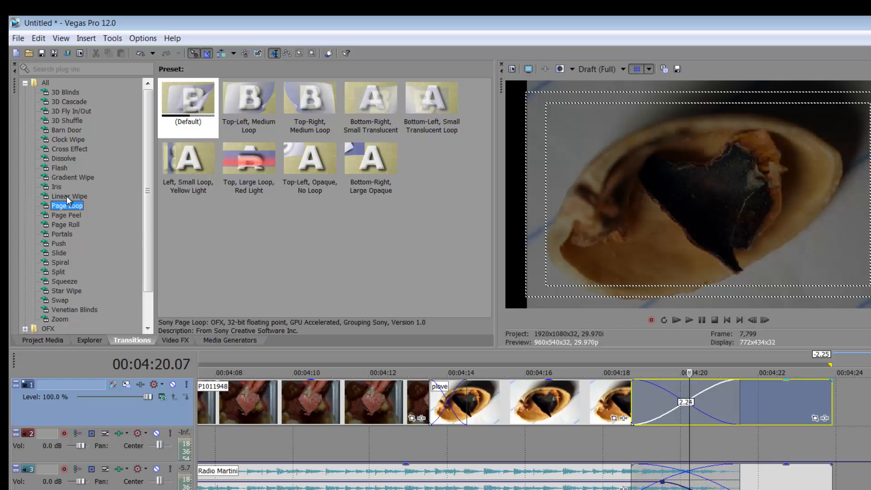
click(55, 196)
click(57, 188)
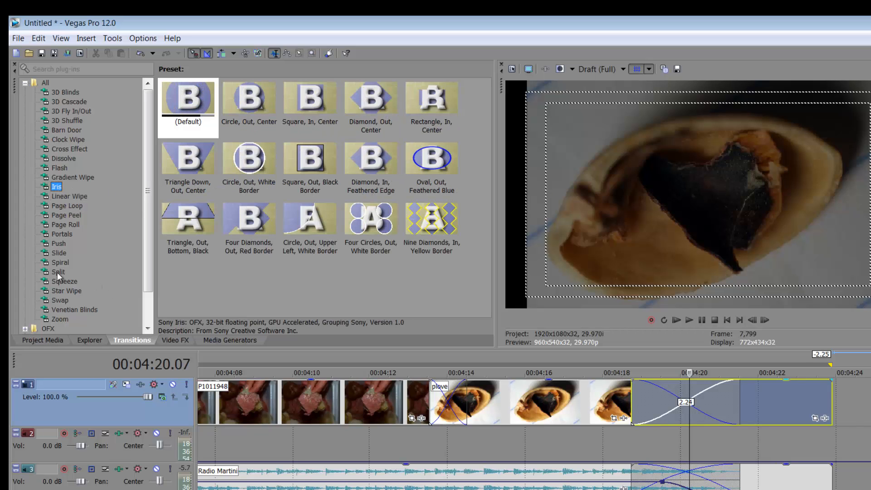
click(58, 272)
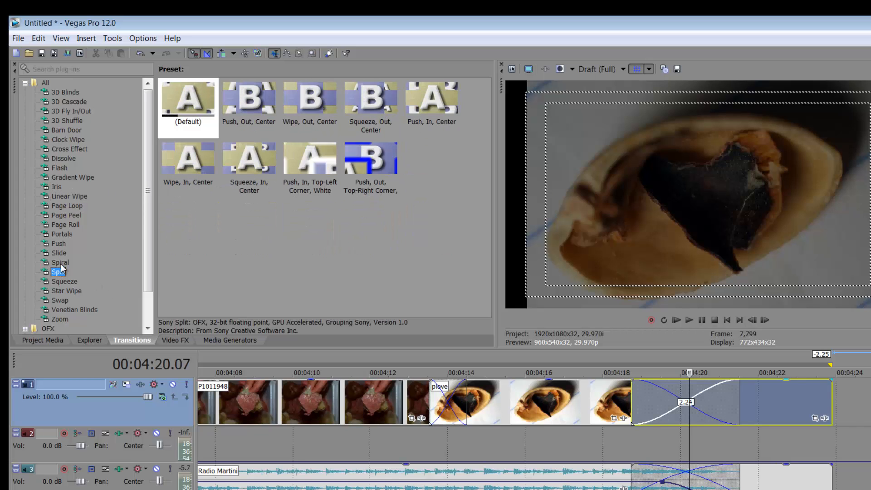
Step: Apply the default Spiral transition to the crossfade between the P1011948 and plove photos
click(60, 263)
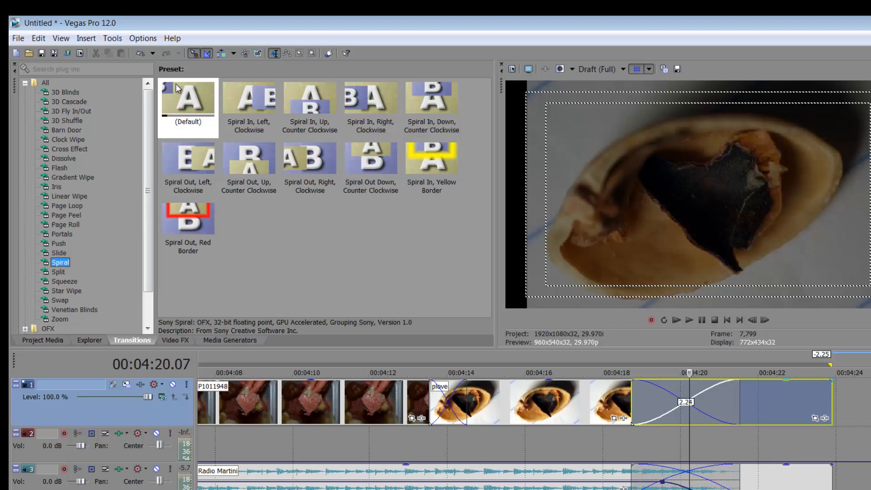
click(184, 102)
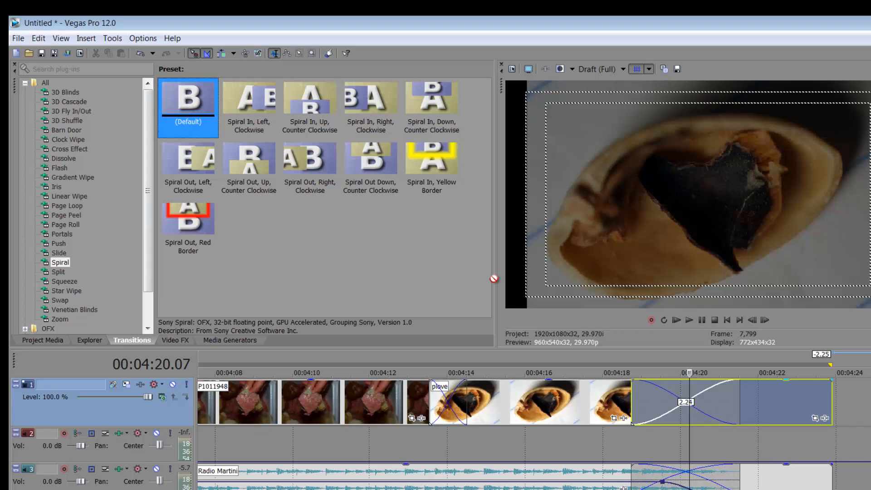
drag(494, 278, 451, 404)
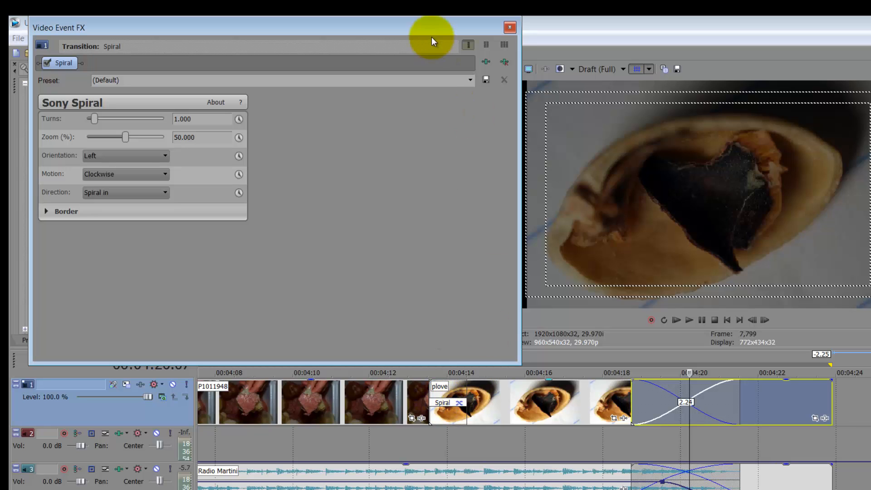
Step: Apply the "Spiral Out, Left, Clockwise" preset to the Spiral transition and view its orientation choices
click(470, 81)
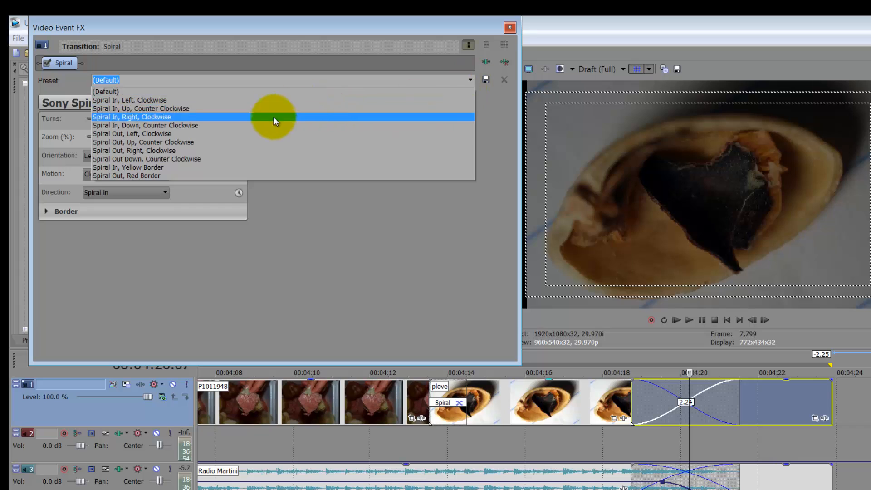
click(252, 133)
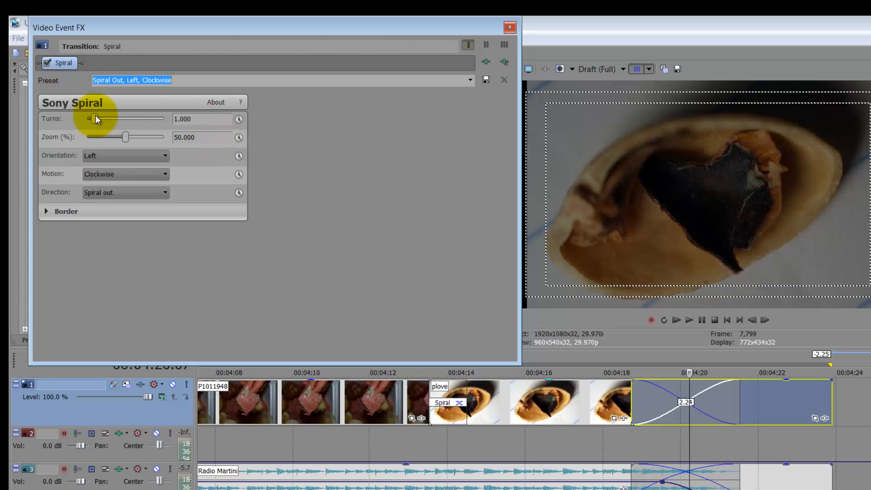
click(110, 154)
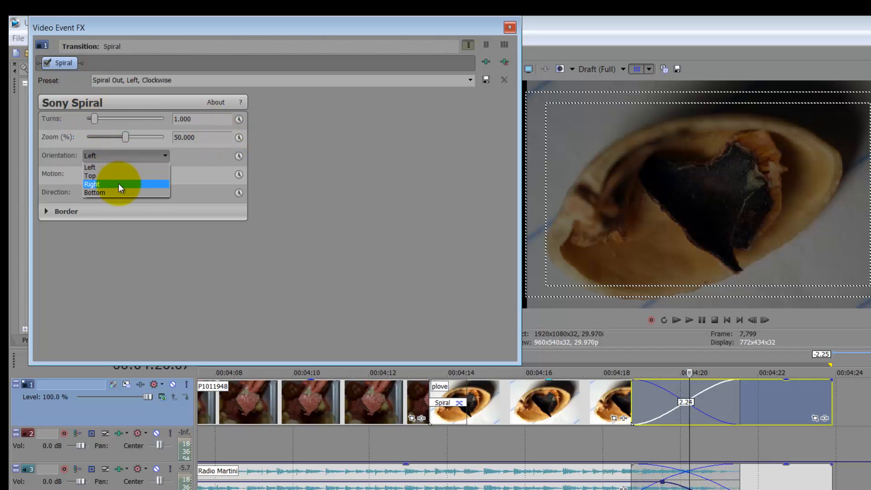
click(83, 226)
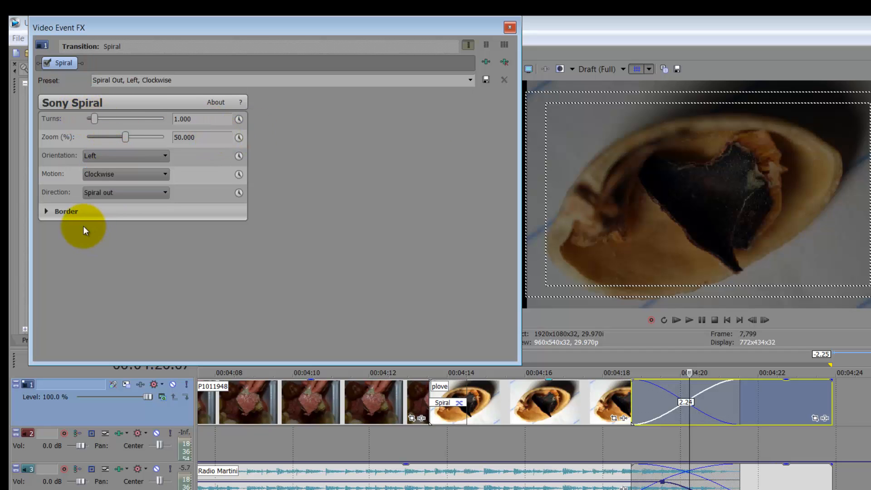
Step: Expand the Spiral transition's Border settings and place the playhead inside the transition to preview it
click(45, 214)
click(448, 445)
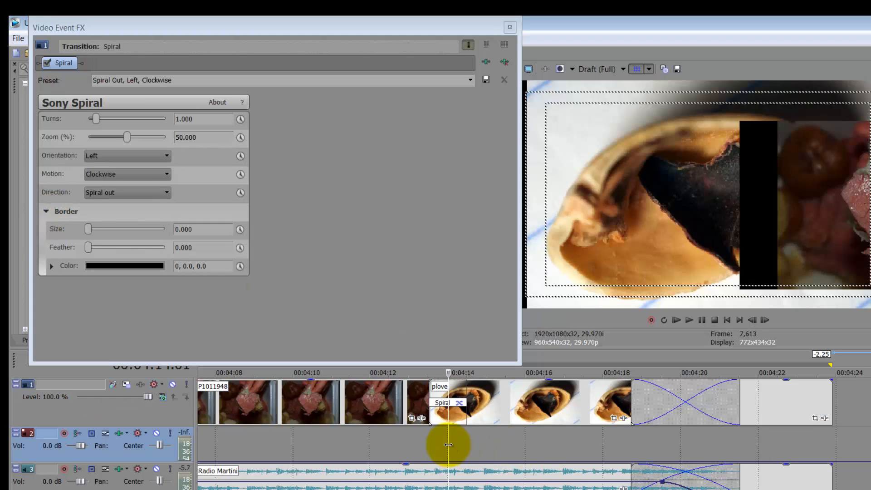
Step: Try the Spiral in direction, switch back to Spiral out, and look through the motion and orientation choices
click(104, 191)
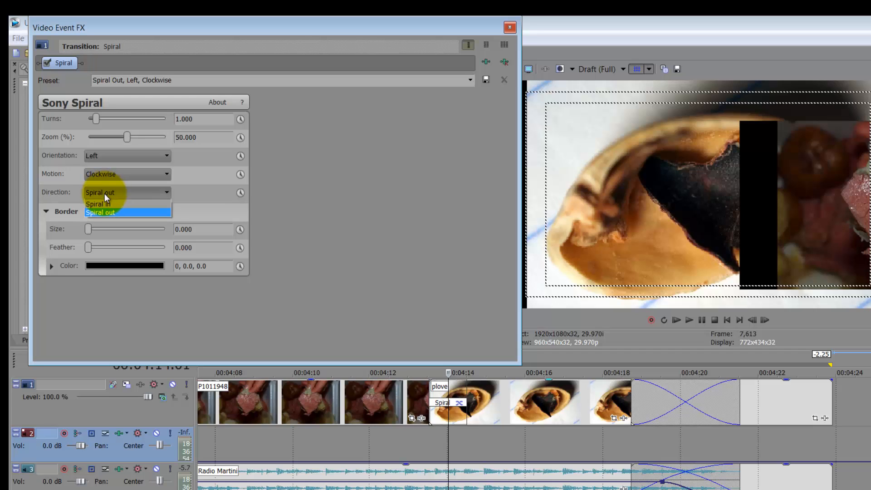
click(108, 202)
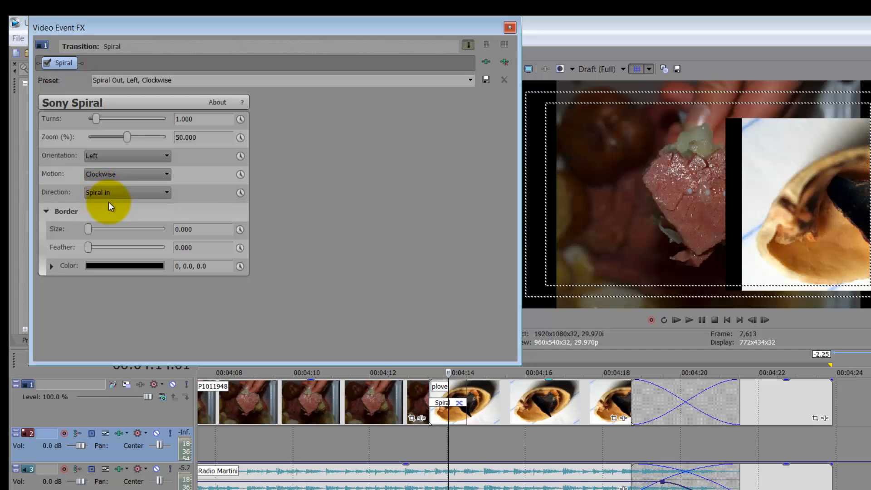
click(118, 192)
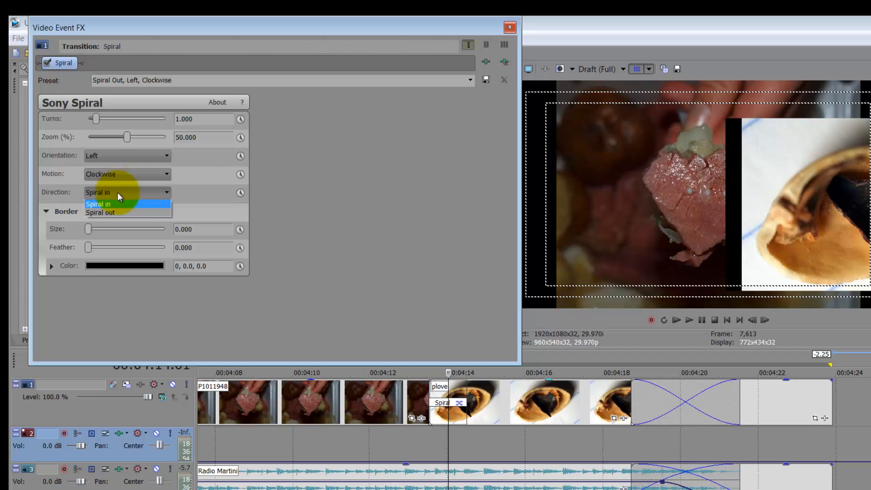
click(119, 211)
click(129, 173)
click(131, 173)
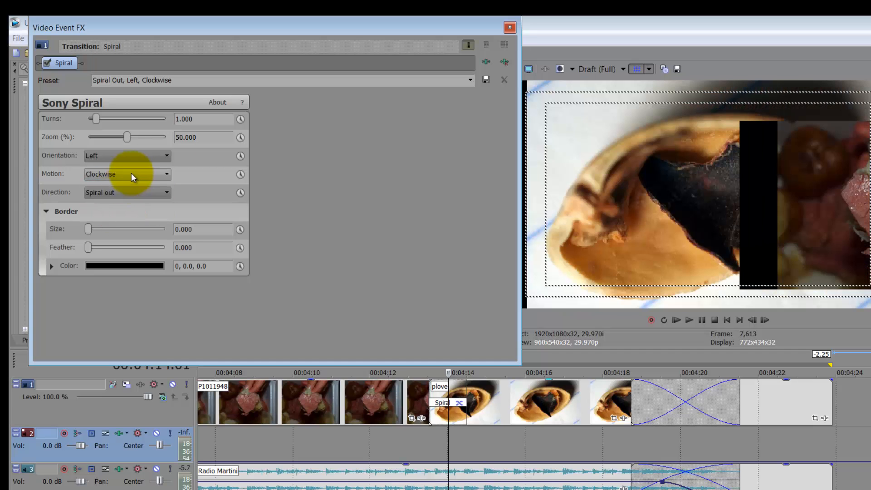
click(167, 155)
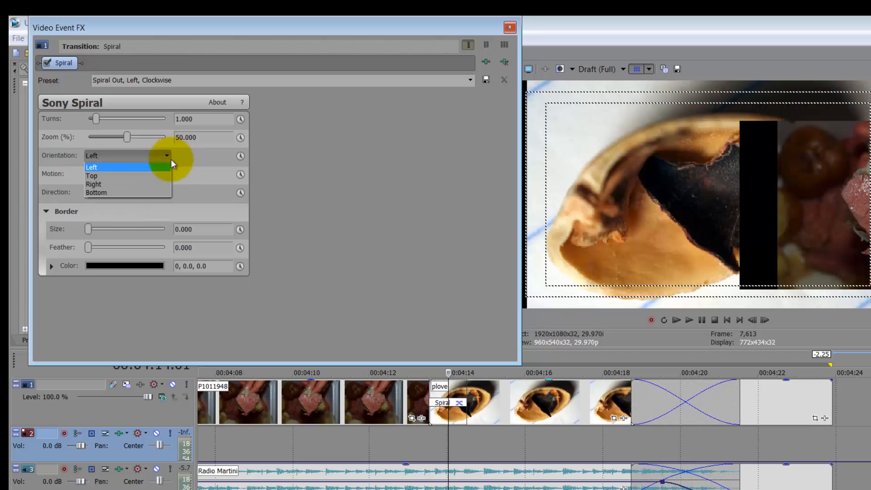
click(279, 164)
Step: Set the Spiral border's size to 0.136 and feather to 0.041, and play back the transition
drag(88, 228, 92, 247)
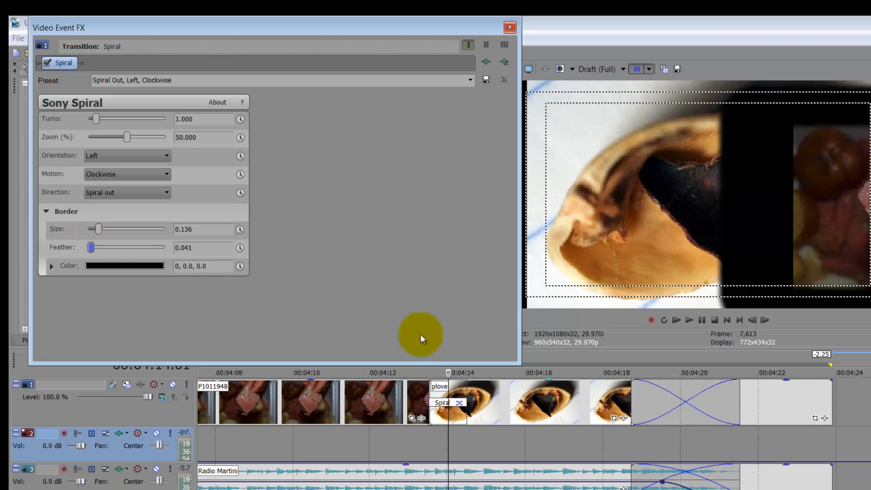
click(393, 405)
key(space)
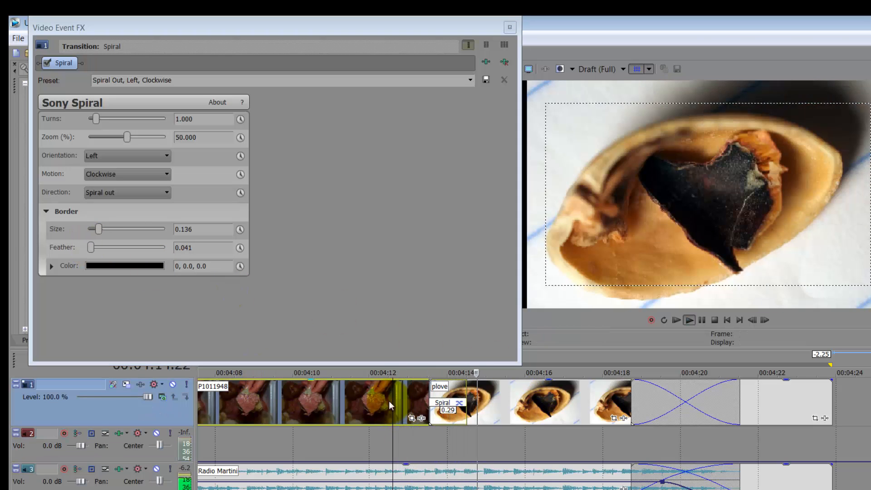
Step: Lengthen the Spiral crossfade to 1.22, and dock the Video Event FX window
mouse_move(451, 410)
mouse_down()
mouse_move(475, 408)
mouse_move(458, 408)
mouse_up()
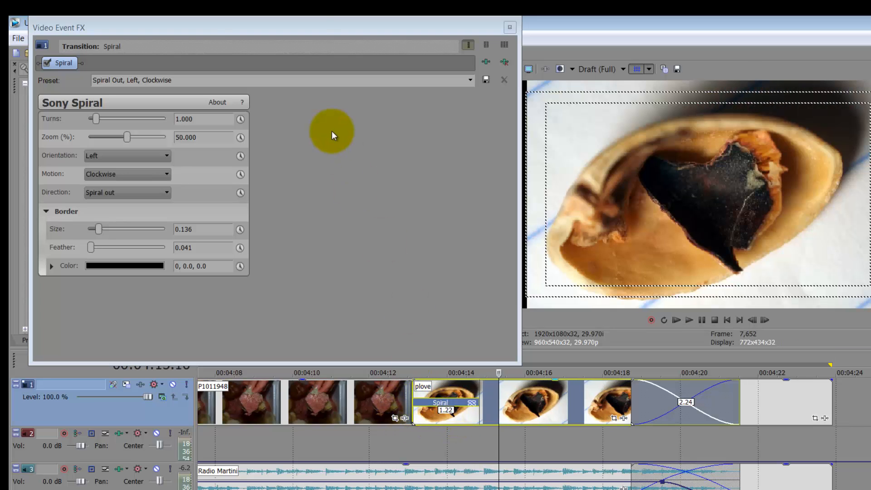
drag(306, 27, 302, 89)
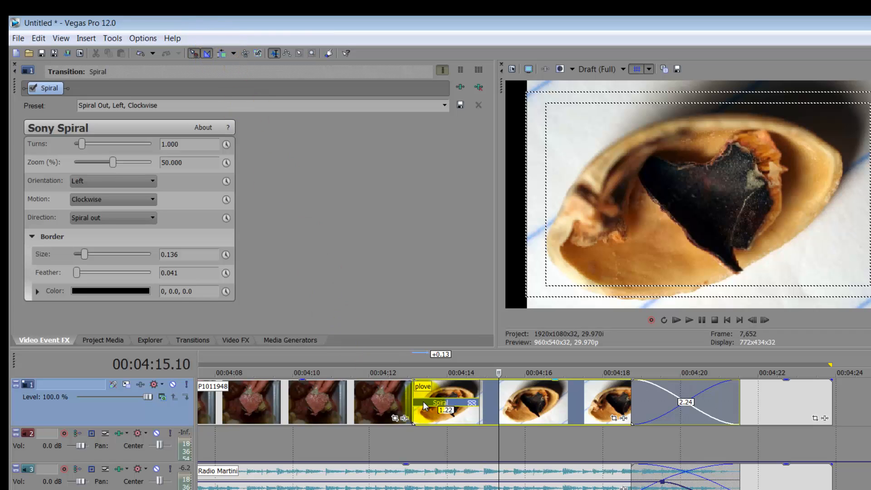
Step: With automatic ripple turned on, move the plove photo earlier to give a 1.15 crossfade, and turn rippling off again
click(221, 53)
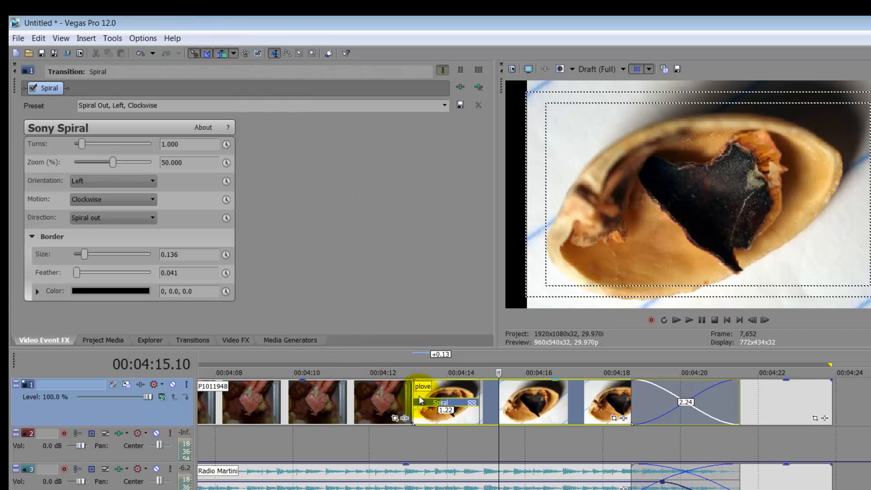
drag(413, 397, 491, 399)
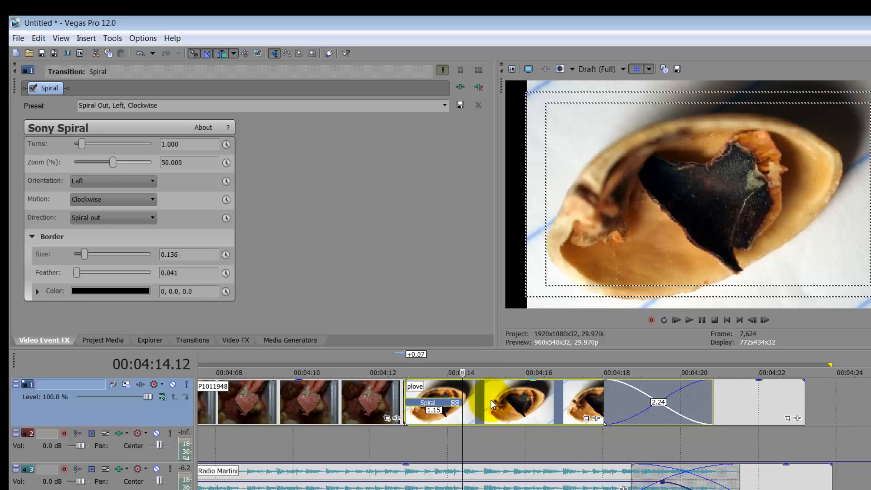
click(207, 53)
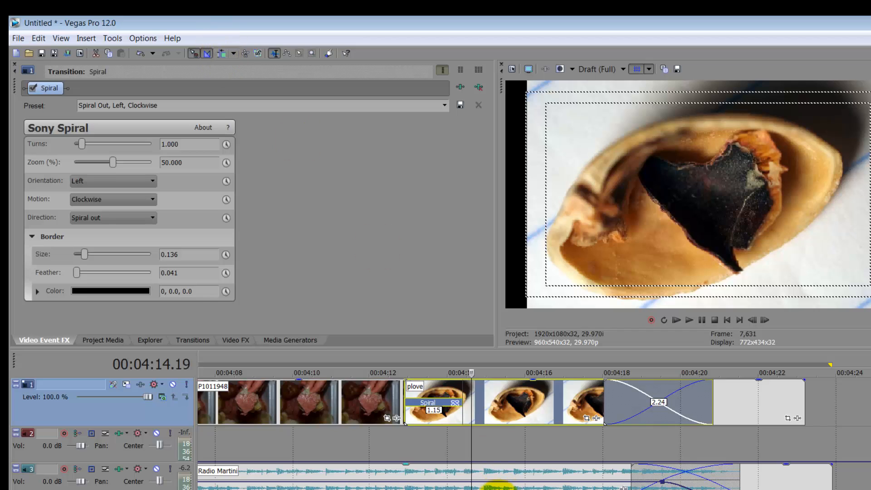
Step: Lengthen the Spiral crossfade between the P1011948 and plove photos to 2.18, and play it back through the ending
drag(469, 404, 395, 399)
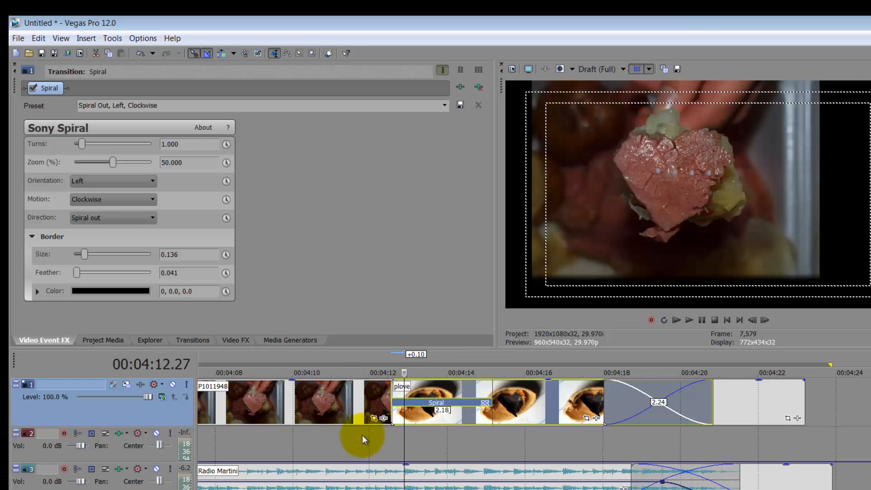
click(346, 434)
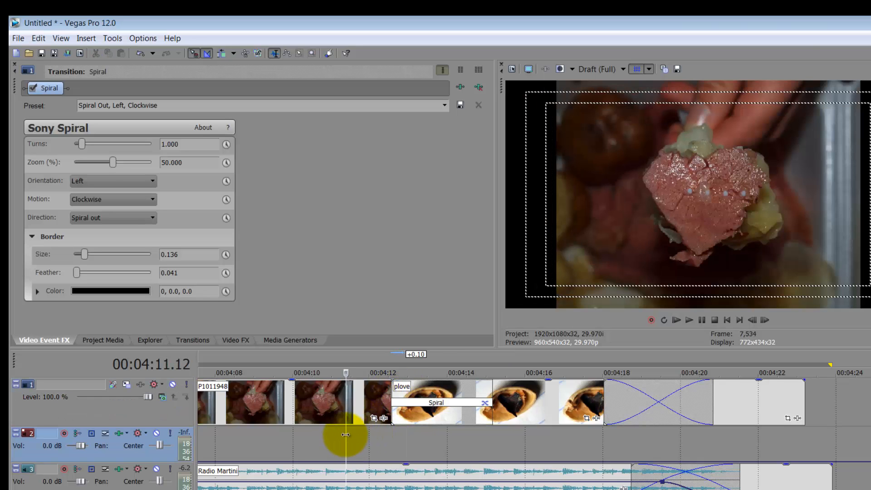
key(space)
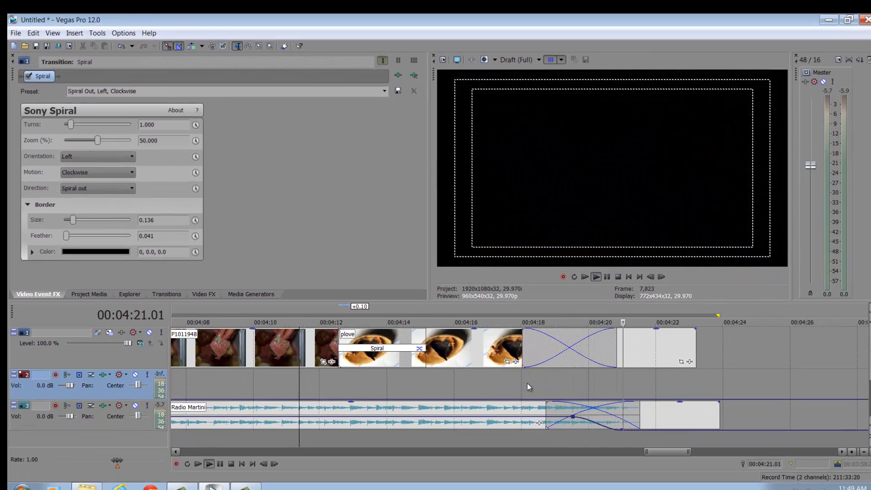
key(Return)
Step: Trim the empty audio event to the video's end at 00:04:23.06, and set the loop region from 00:00:08.24 to that end
click(694, 350)
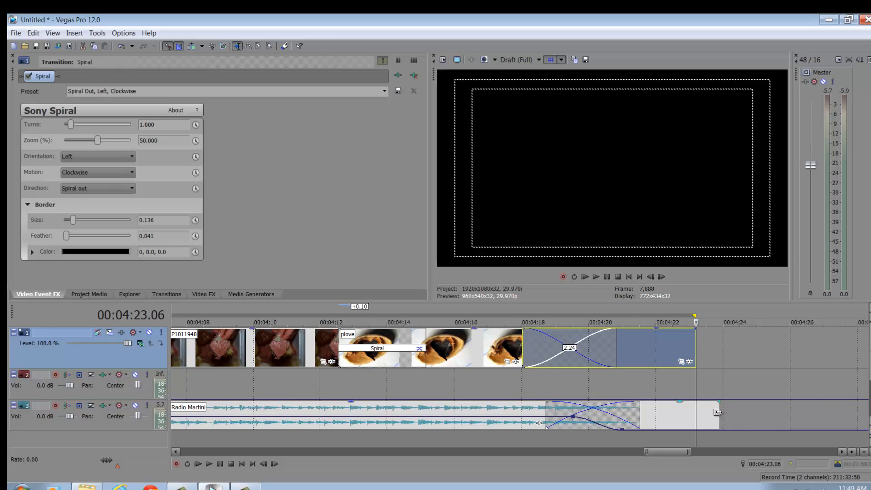
drag(720, 414, 696, 413)
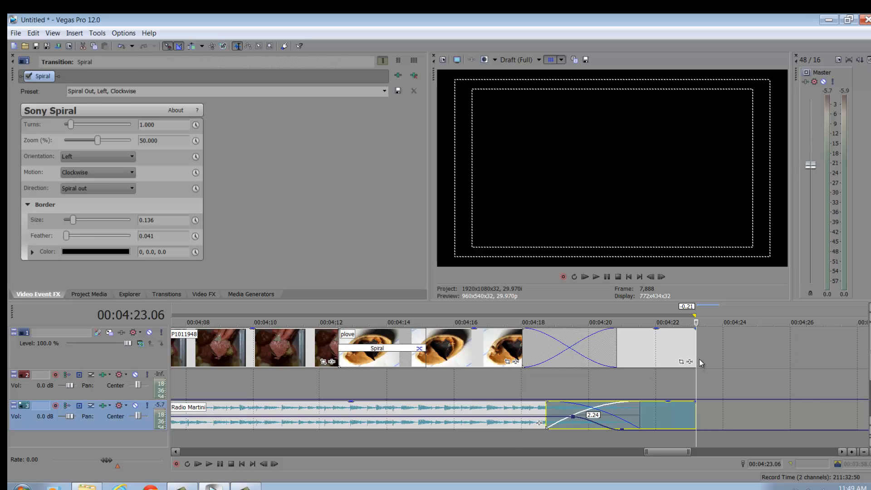
scroll(698, 358, down, 10)
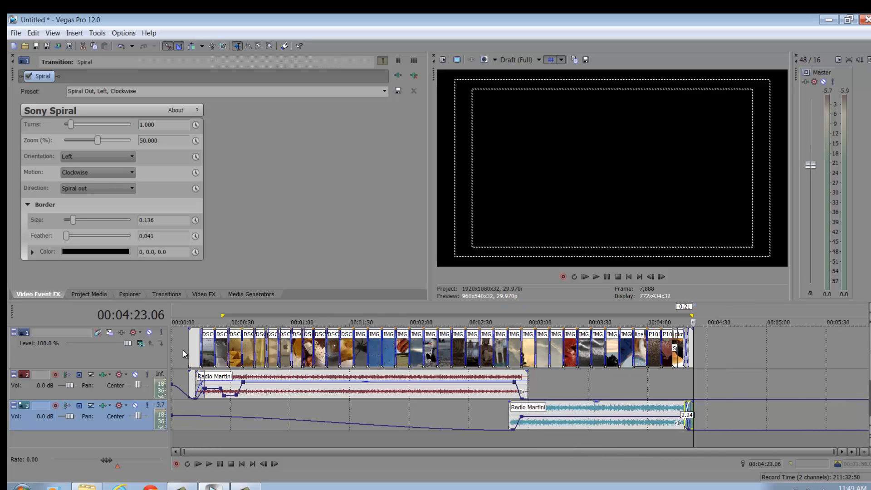
click(191, 345)
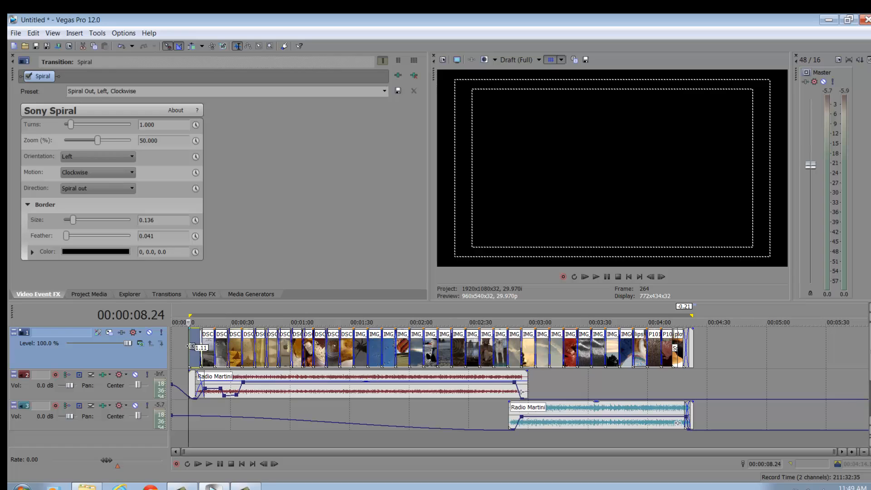